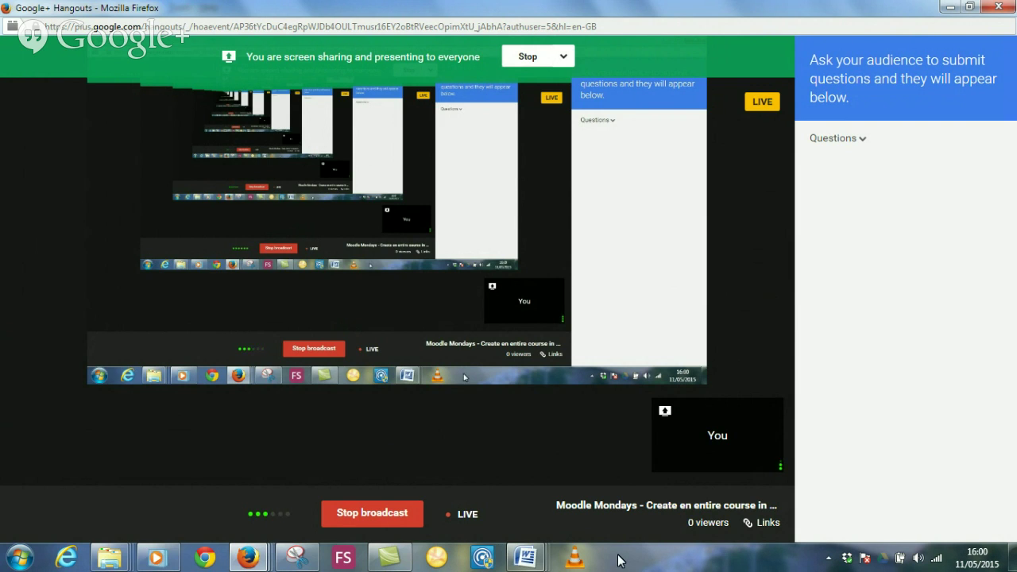
# Play the recorded Moodle demo in Windows Media Player to reach the site's Courses page.
pyautogui.moveTo(168, 556)
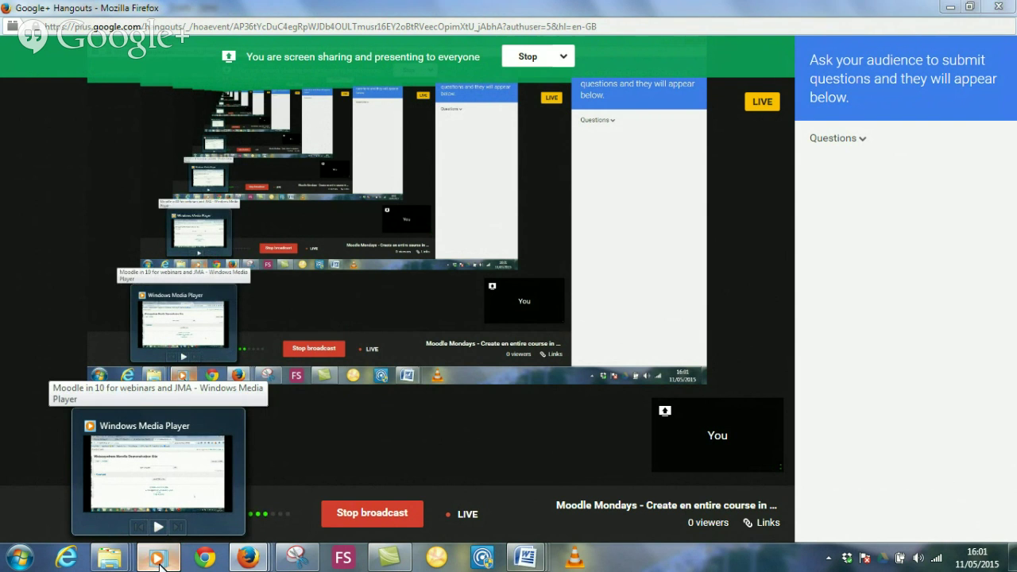
pyautogui.click(159, 561)
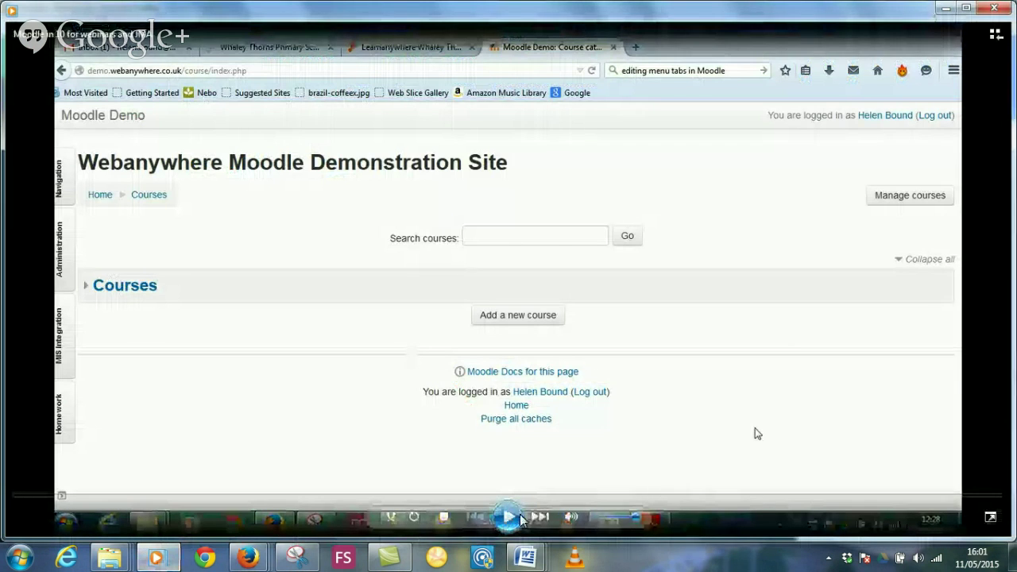
pyautogui.click(520, 518)
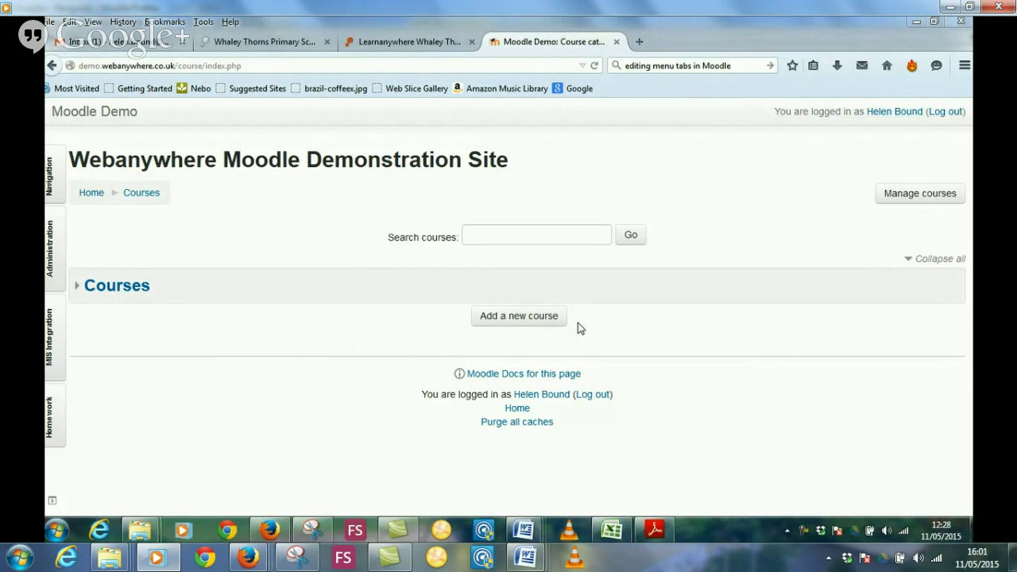
# Start a new course with both full name and short name set to 'Othello'.
pyautogui.click(523, 321)
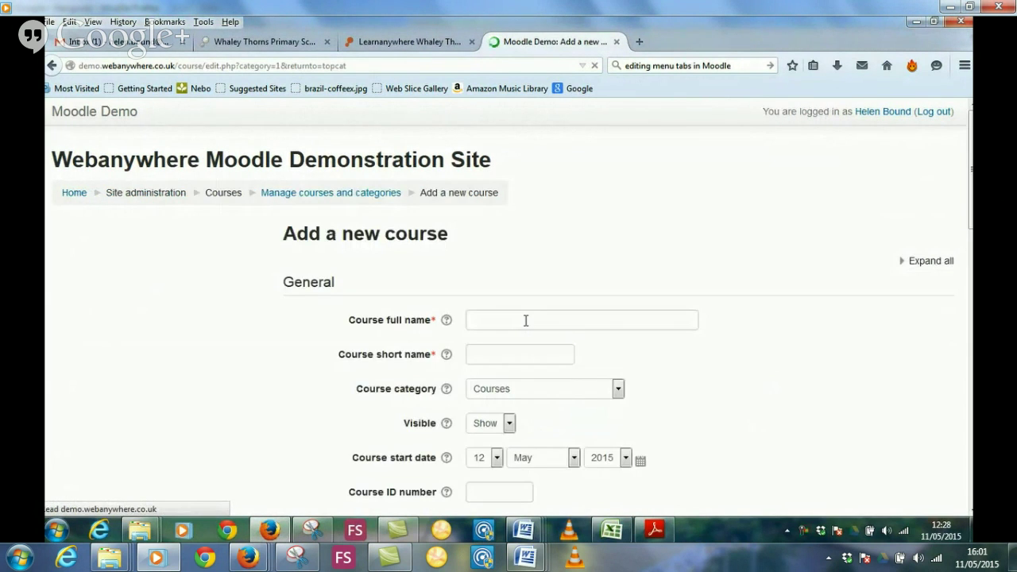
pyautogui.click(374, 312)
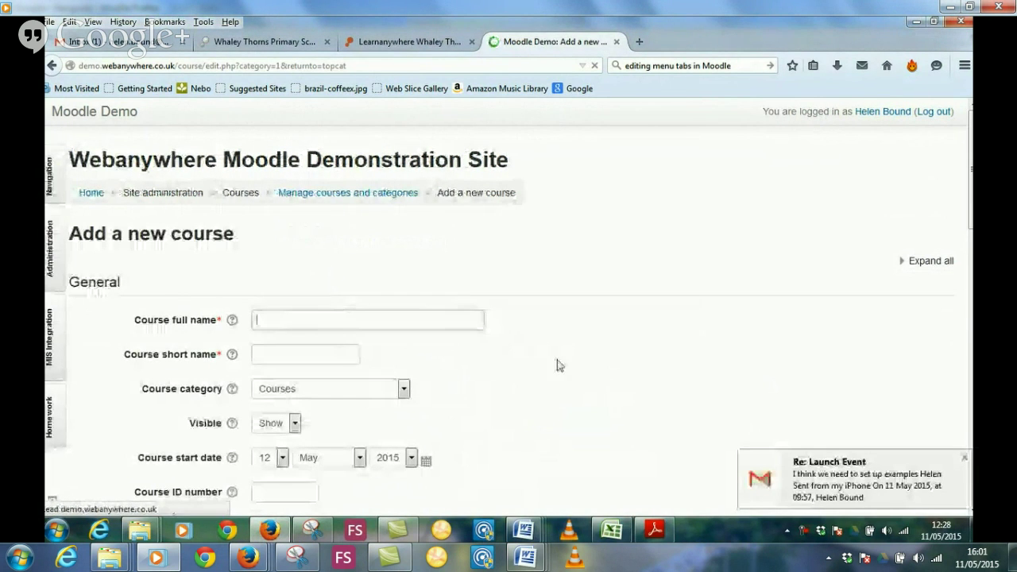
pyautogui.click(963, 458)
pyautogui.click(268, 343)
pyautogui.write('Othello')
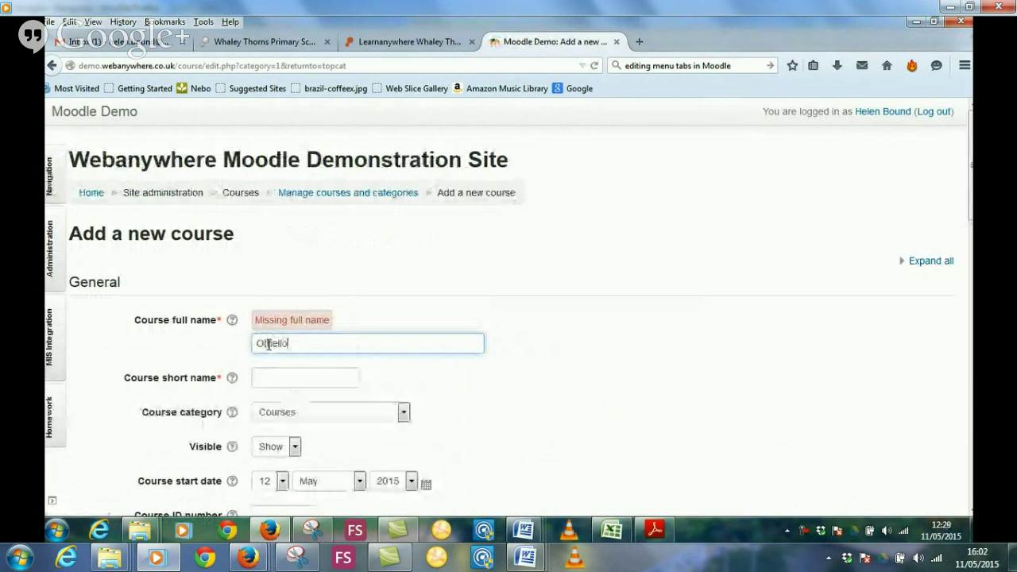
pyautogui.click(278, 377)
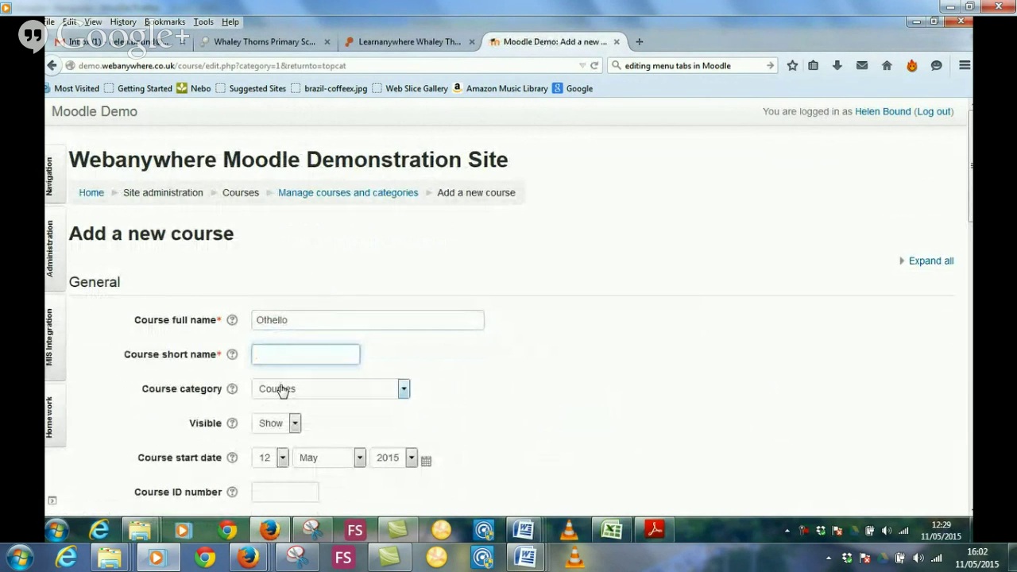
pyautogui.click(301, 320)
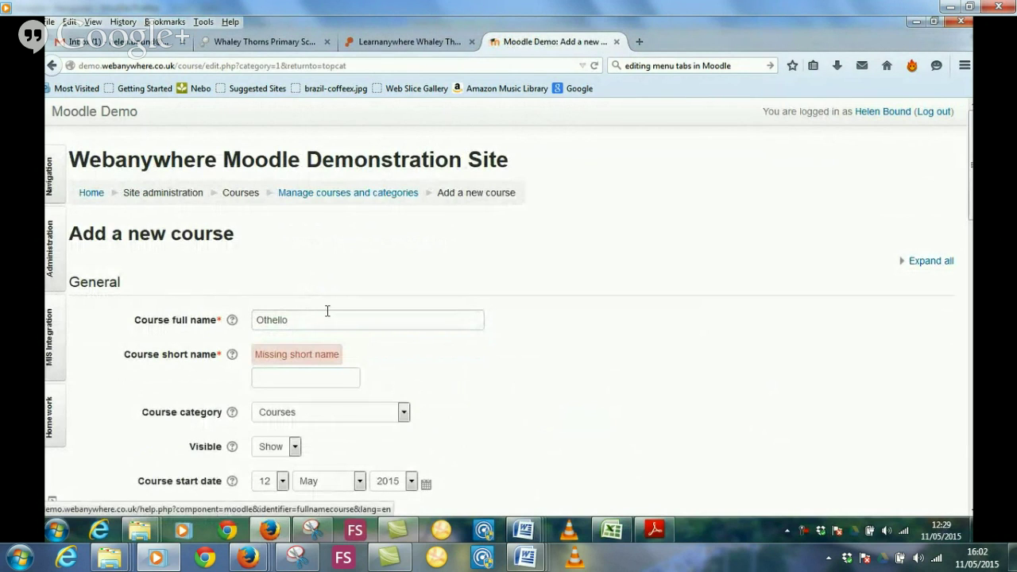
pyautogui.moveTo(302, 321); pyautogui.dragTo(242, 324)
pyautogui.hotkey('ctrl', 'c')
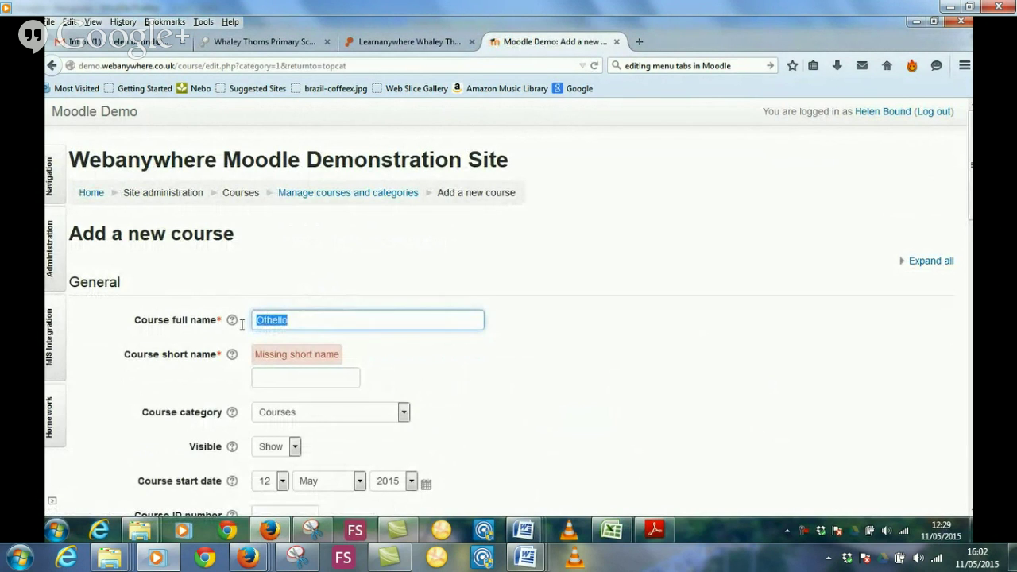
pyautogui.click(278, 376)
pyautogui.hotkey('ctrl', 'v')
# Set the new course's format to Grid format.
pyautogui.scroll(-10, 421, 389)
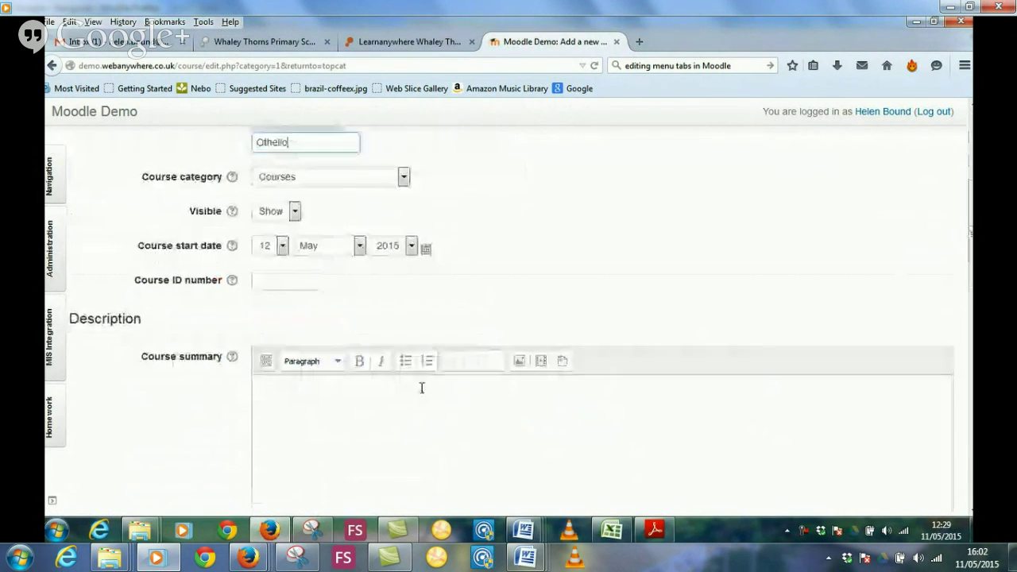
pyautogui.scroll(3, 324, 326)
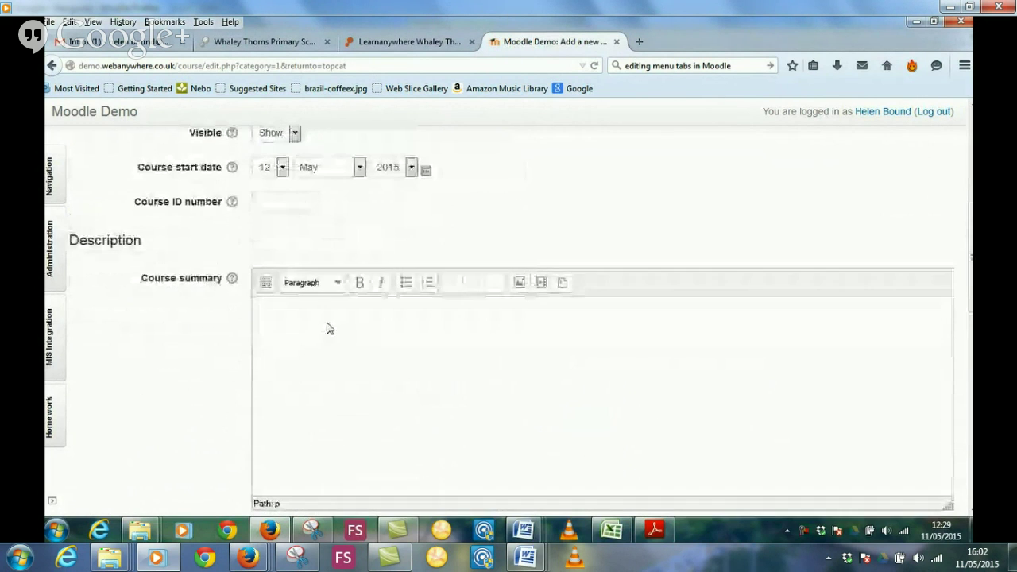
pyautogui.scroll(-6, 318, 332)
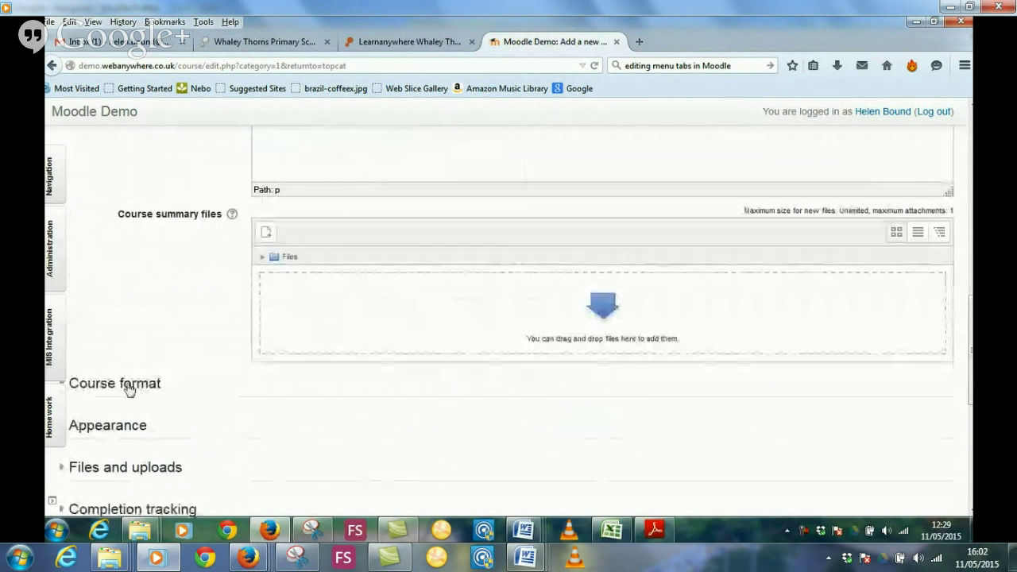
pyautogui.scroll(-1, 133, 385)
pyautogui.click(141, 365)
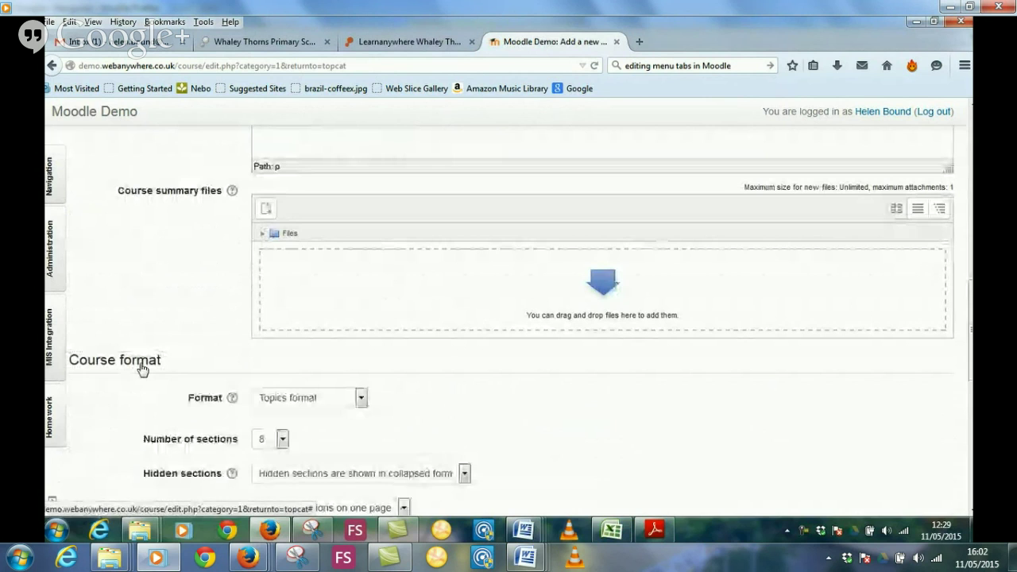
pyautogui.click(361, 399)
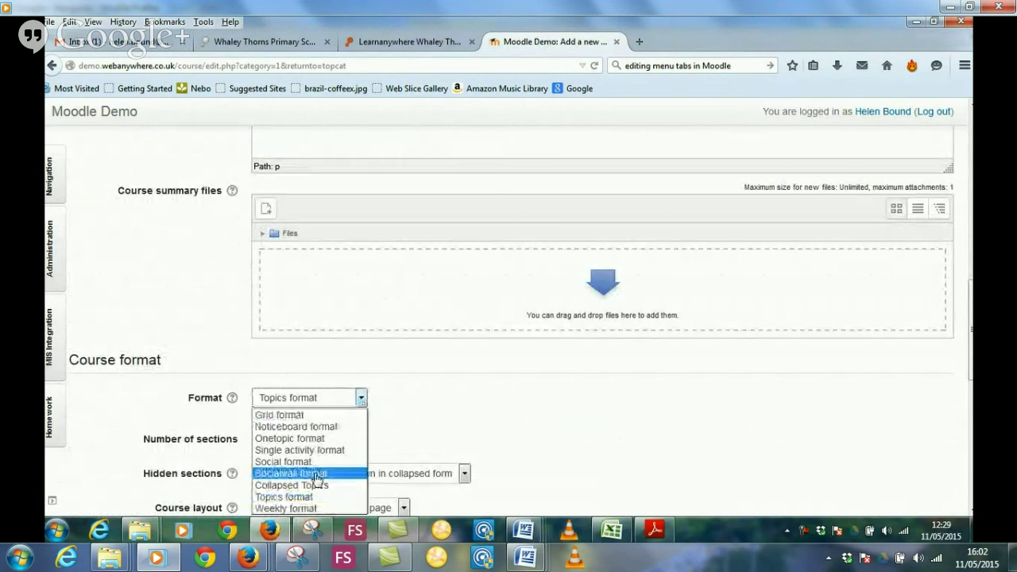
pyautogui.click(279, 414)
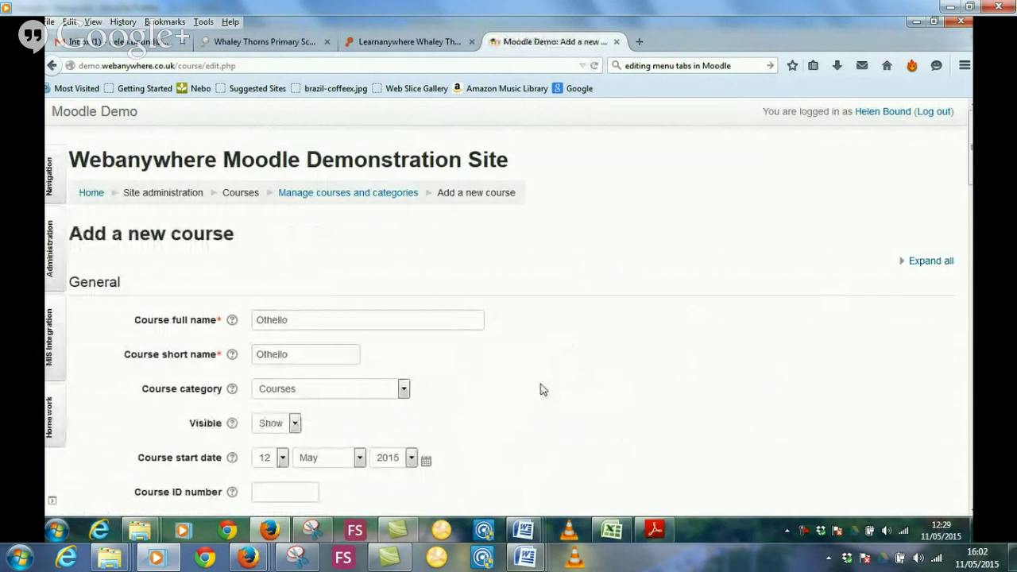
# Set the course's number of sections to 2.
pyautogui.scroll(-5, 513, 389)
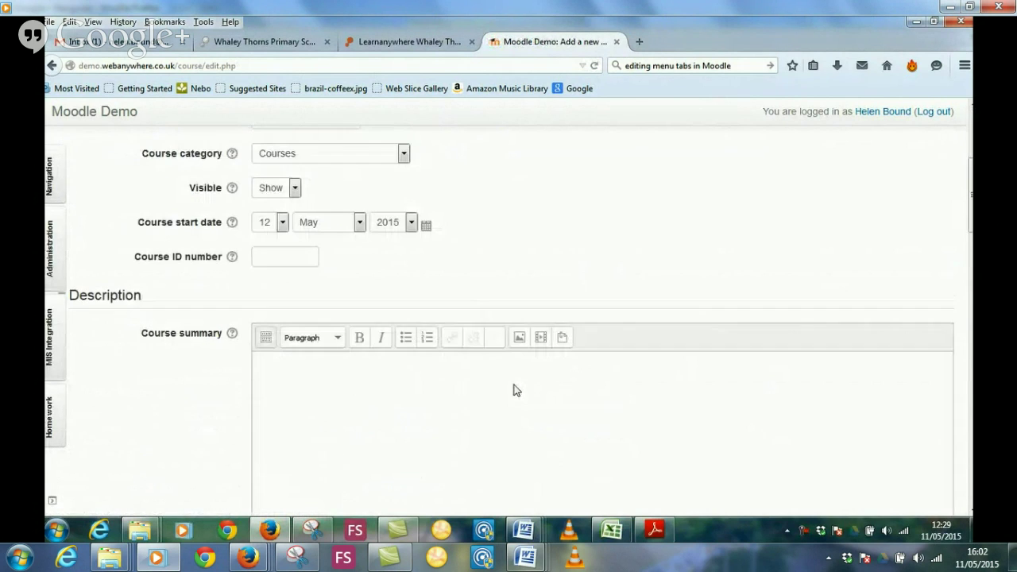
pyautogui.scroll(-7, 345, 402)
pyautogui.scroll(-5, 431, 402)
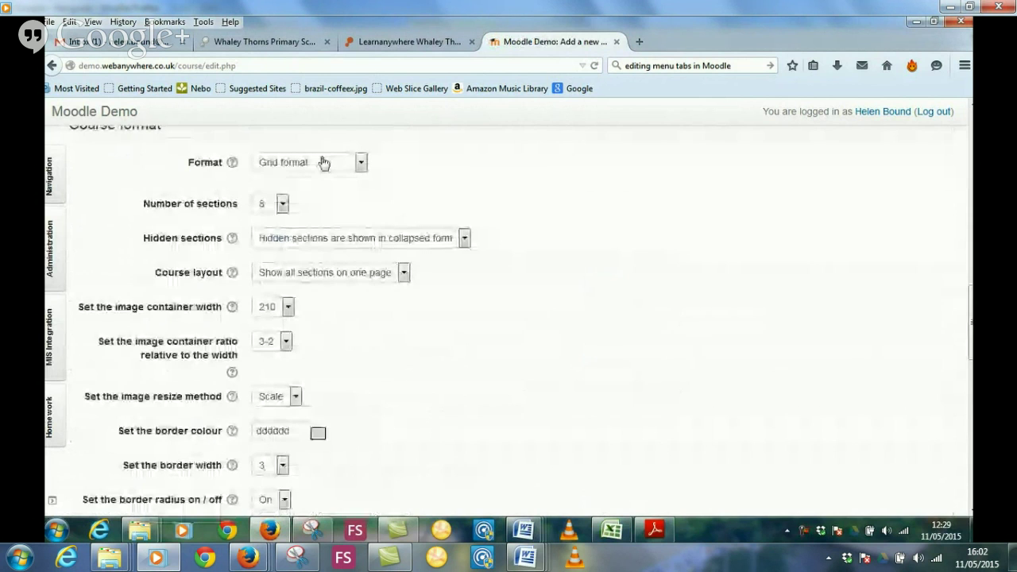
pyautogui.click(282, 204)
pyautogui.click(264, 245)
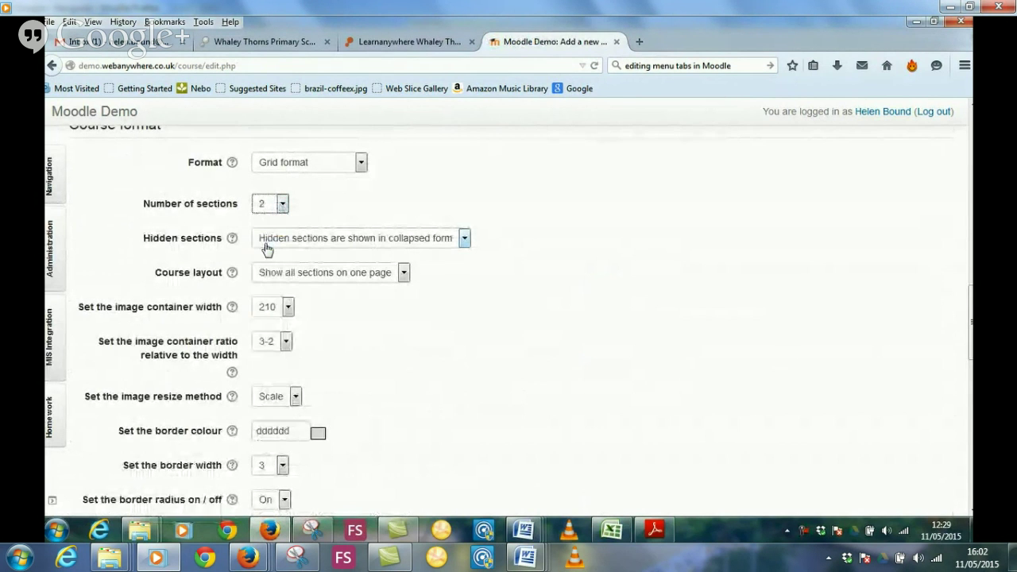
# Change the image resize method to Crop and save the course settings.
pyautogui.scroll(-2, 431, 336)
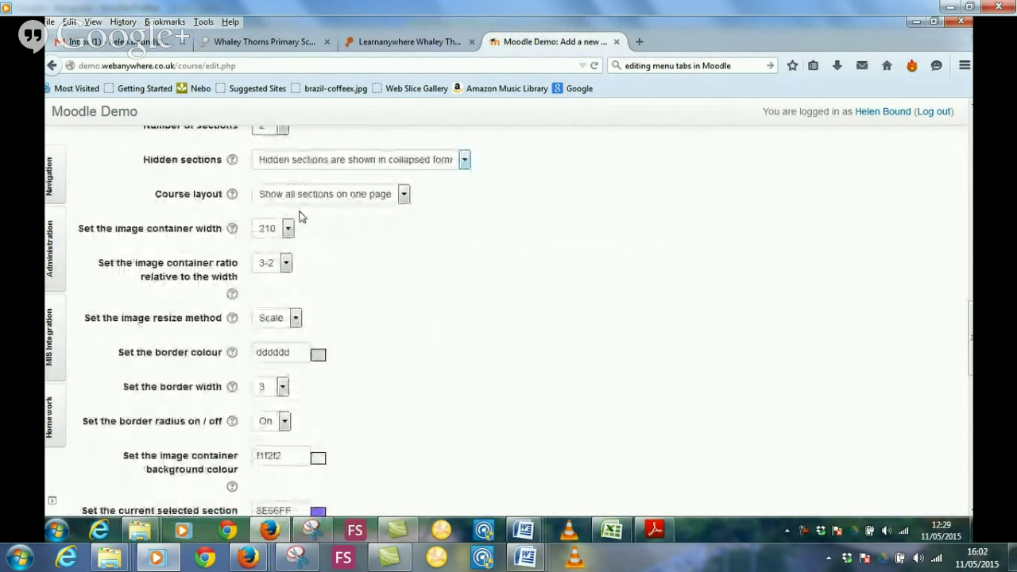
pyautogui.scroll(-5, 431, 355)
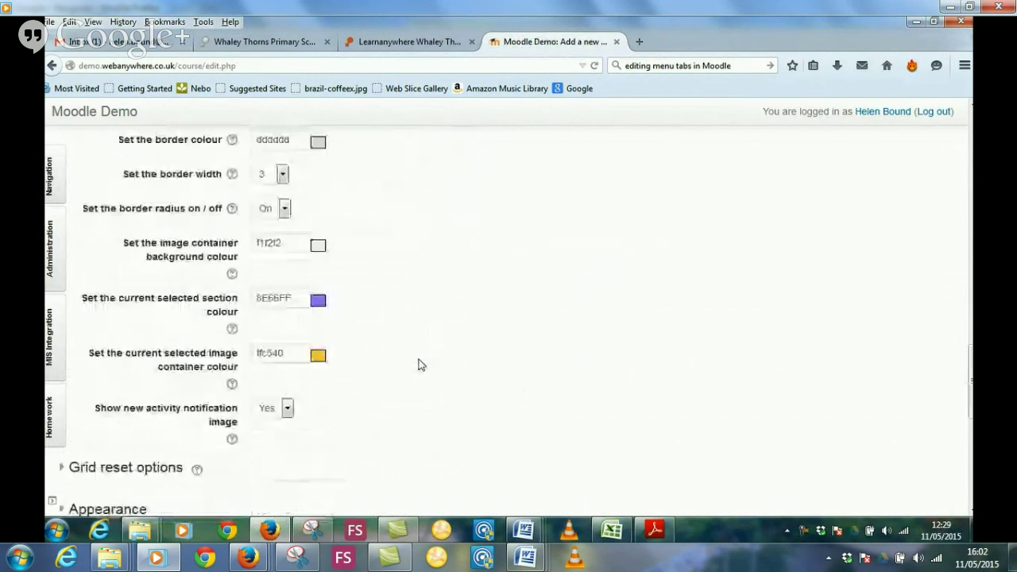
pyautogui.scroll(4, 295, 242)
pyautogui.click(294, 243)
pyautogui.click(273, 255)
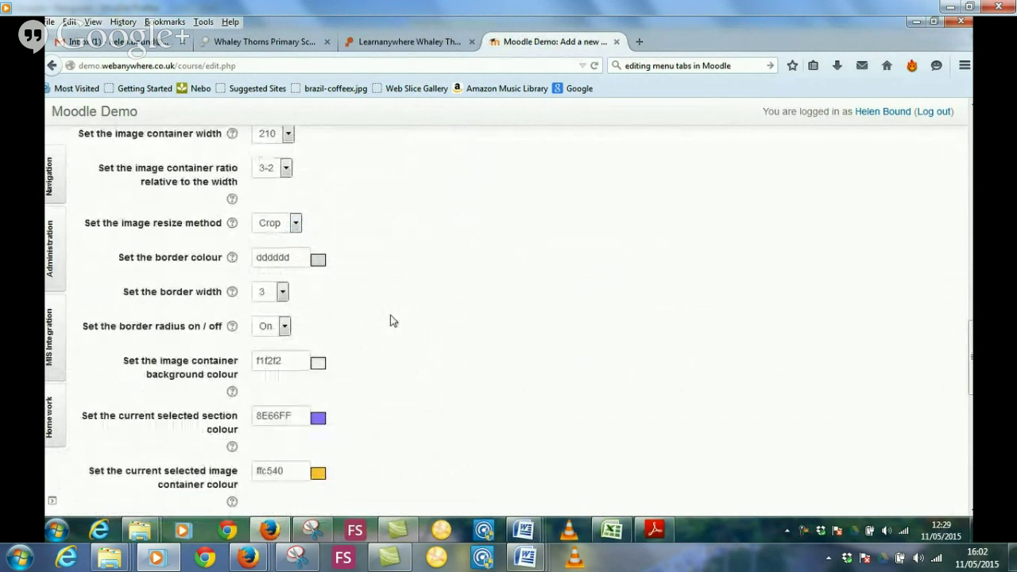
pyautogui.scroll(-5, 391, 320)
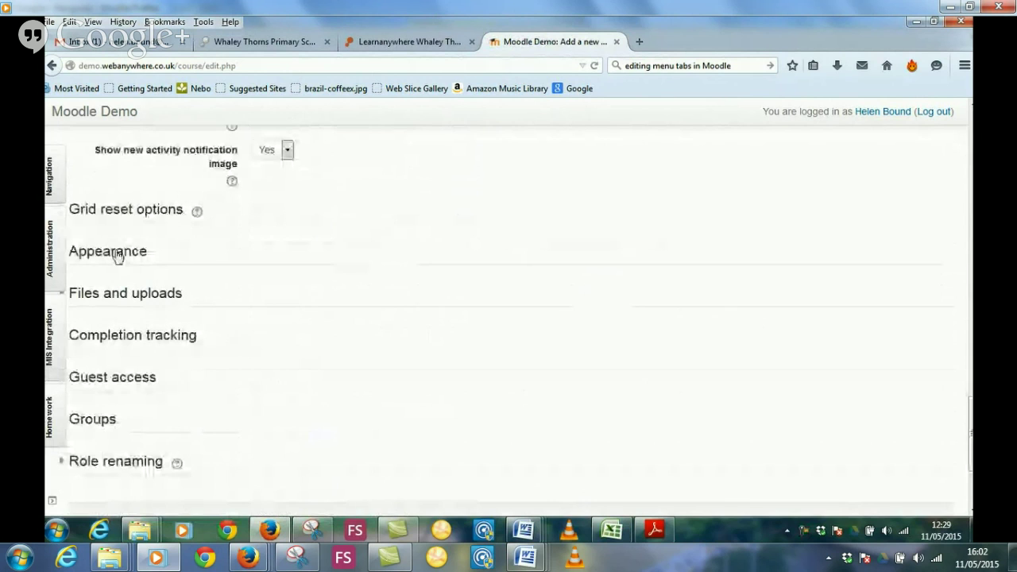
pyautogui.scroll(-2, 287, 344)
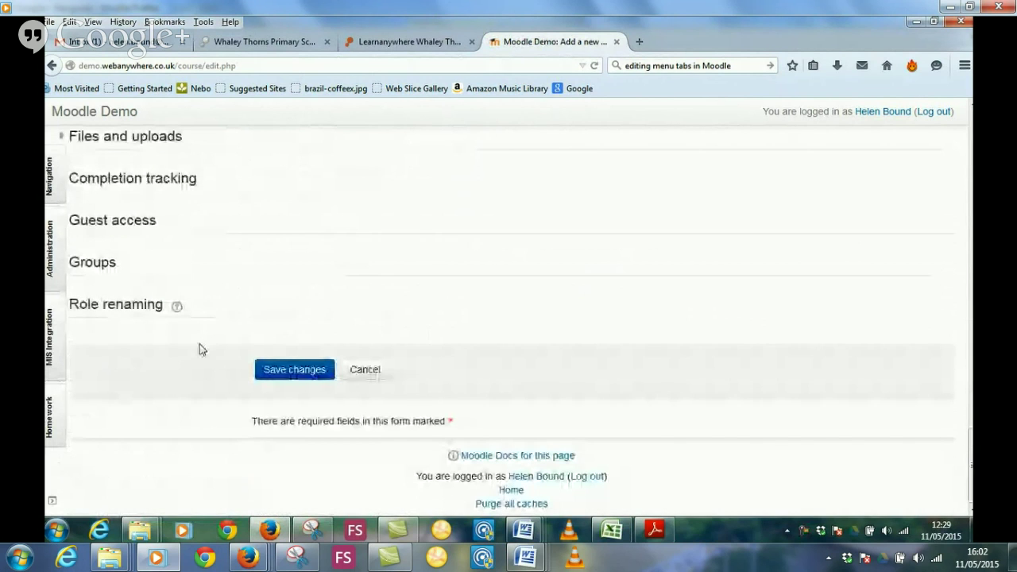
pyautogui.click(281, 376)
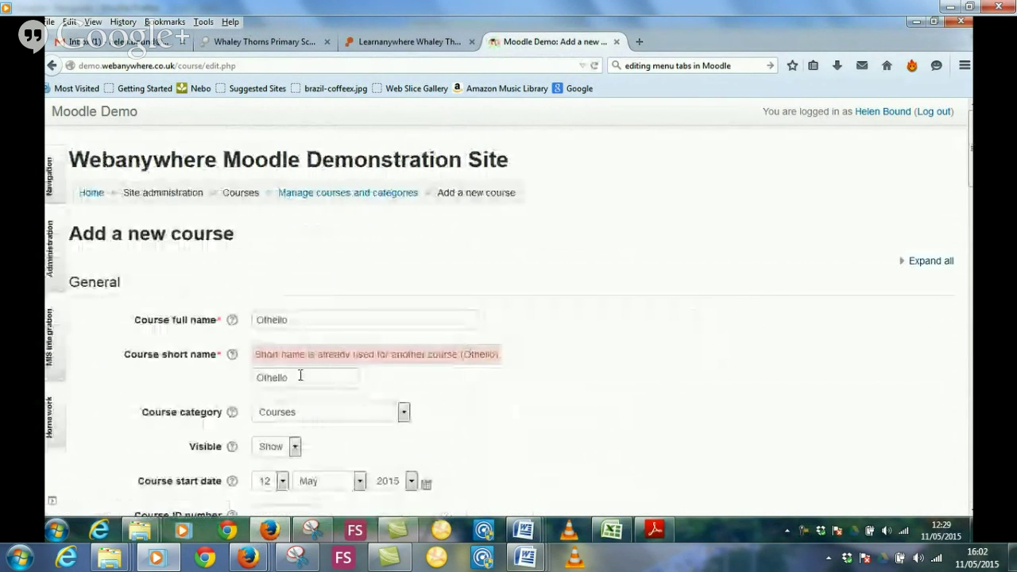
# Change the already-used short name to 'Othello1' and save the course again.
pyautogui.click(304, 376)
pyautogui.write('1')
pyautogui.scroll(-10, 527, 386)
pyautogui.scroll(-15, 270, 422)
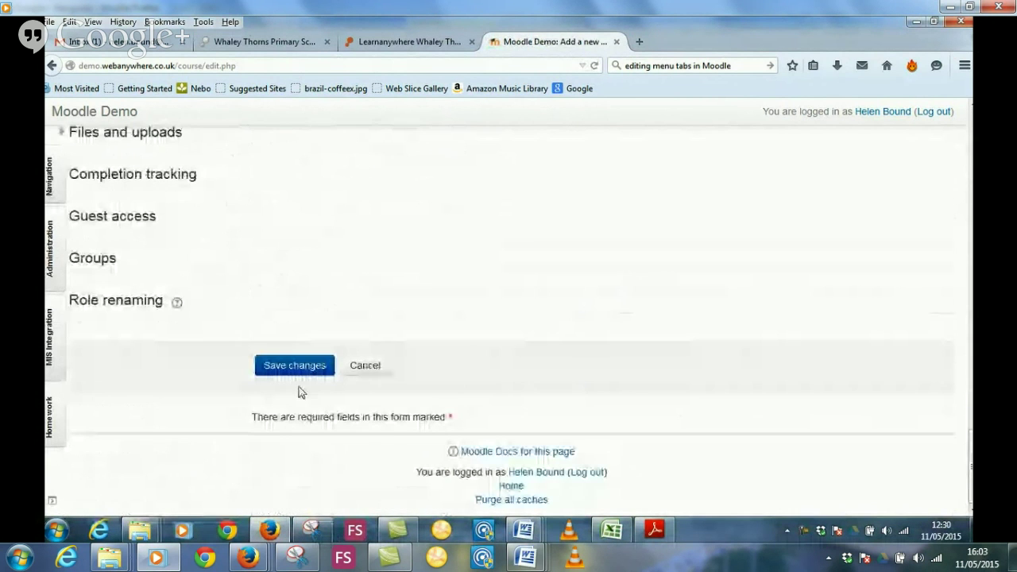
pyautogui.click(300, 382)
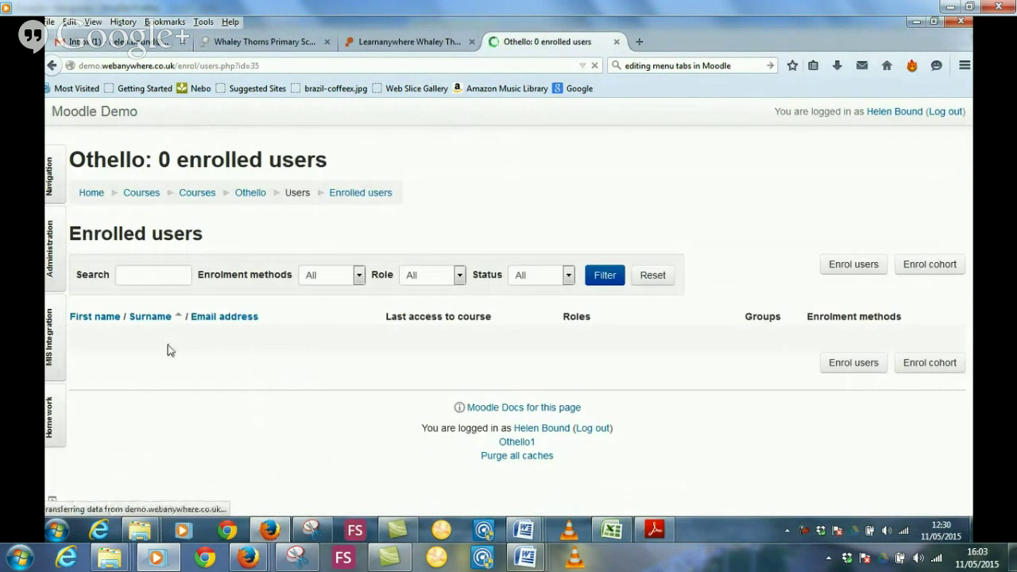
# Enrol the 10A cohort as Students in Othello, bringing enrolled users to 30.
pyautogui.click(931, 266)
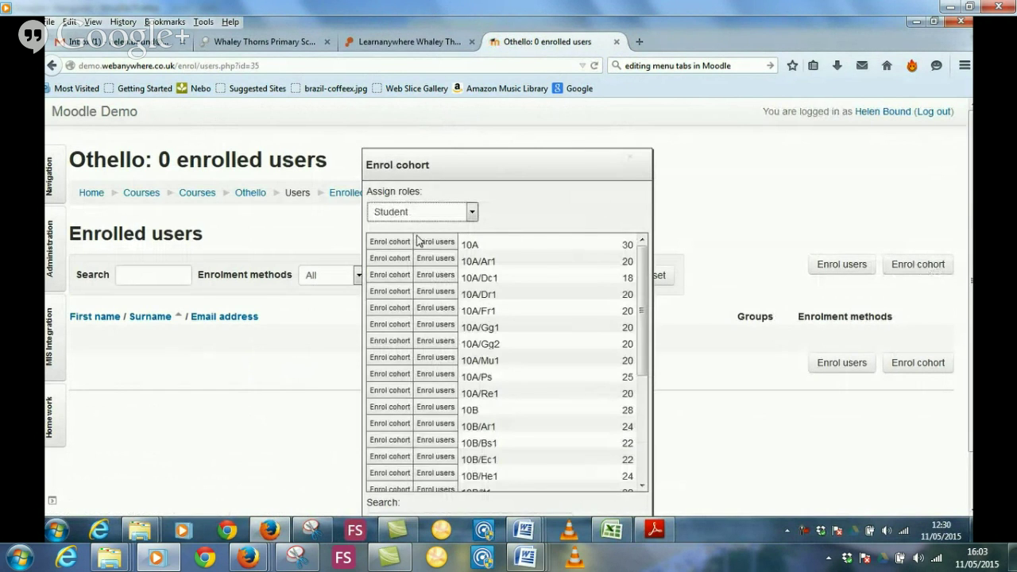
pyautogui.click(390, 245)
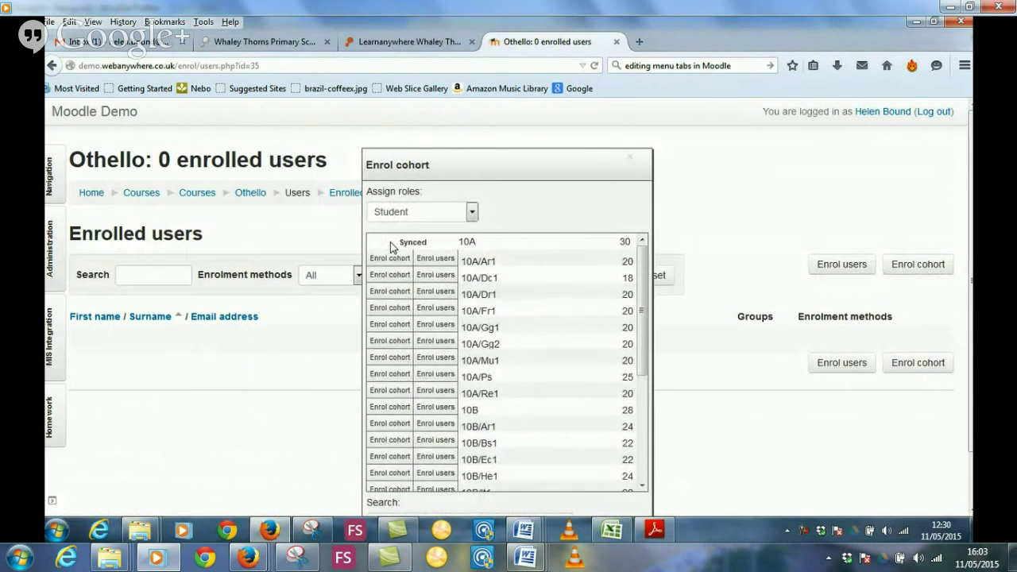
pyautogui.click(630, 160)
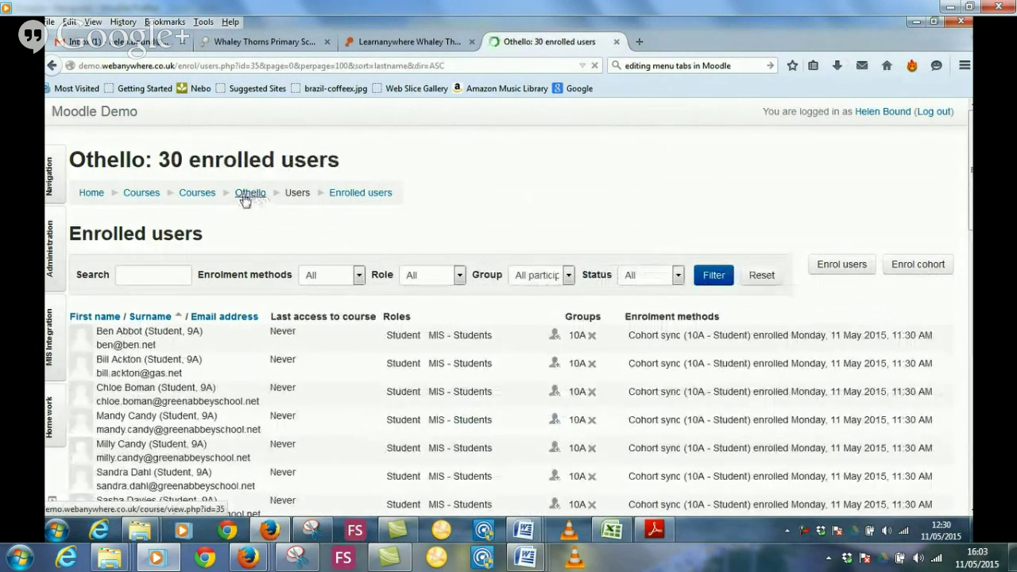
# Go to the Othello course page and turn editing on to reach the grid tiles.
pyautogui.click(255, 196)
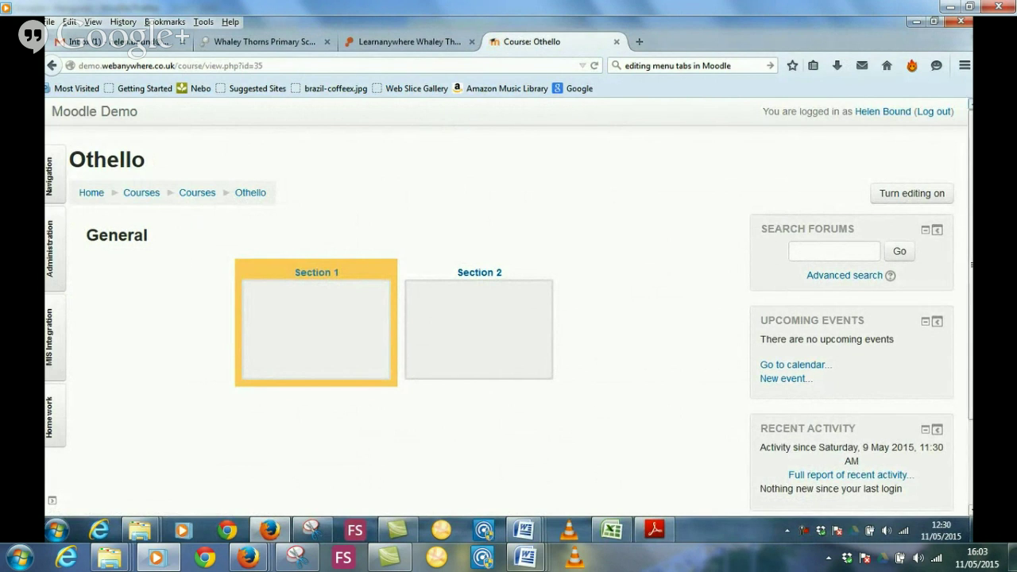
pyautogui.click(913, 195)
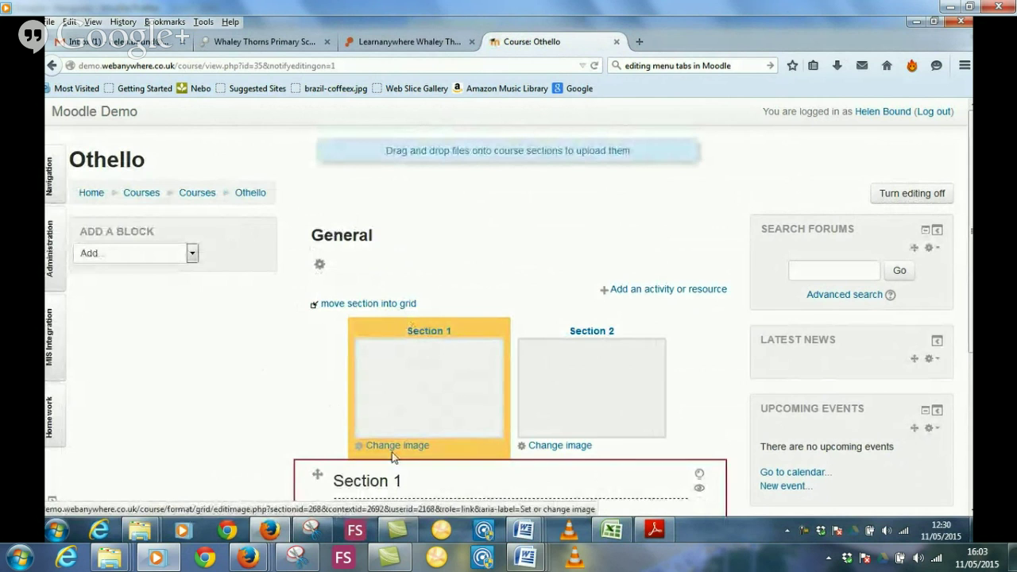
pyautogui.scroll(-3, 229, 393)
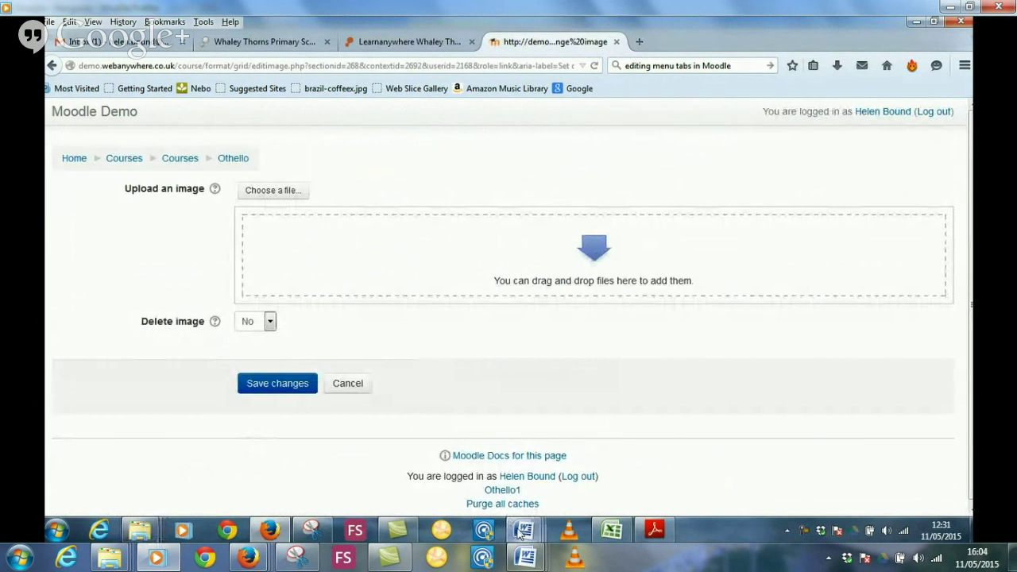
# Upload othello--3.jpg from the Othello resources folder as the Section 1 tile image.
pyautogui.moveTo(139, 530)
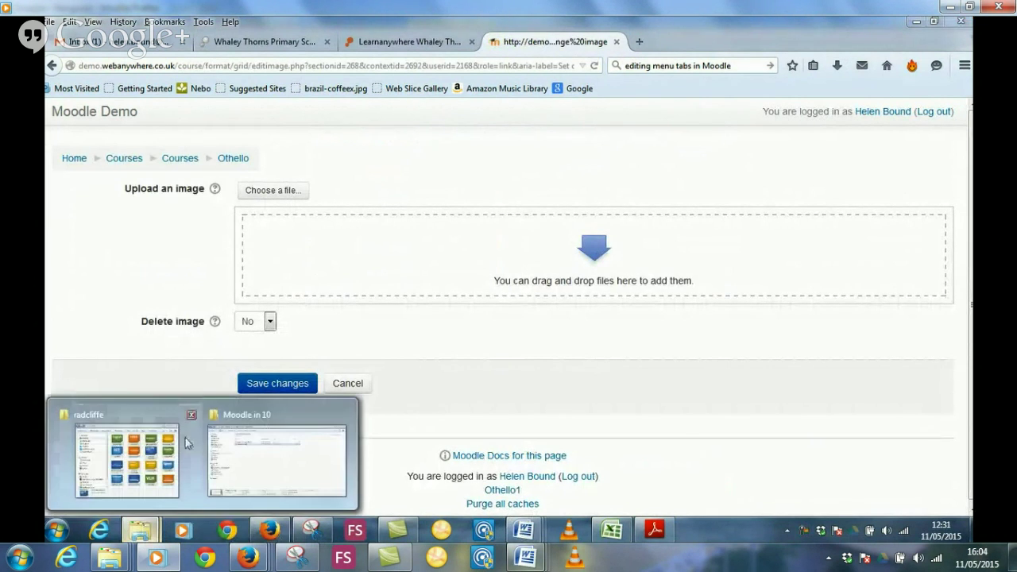
pyautogui.click(127, 459)
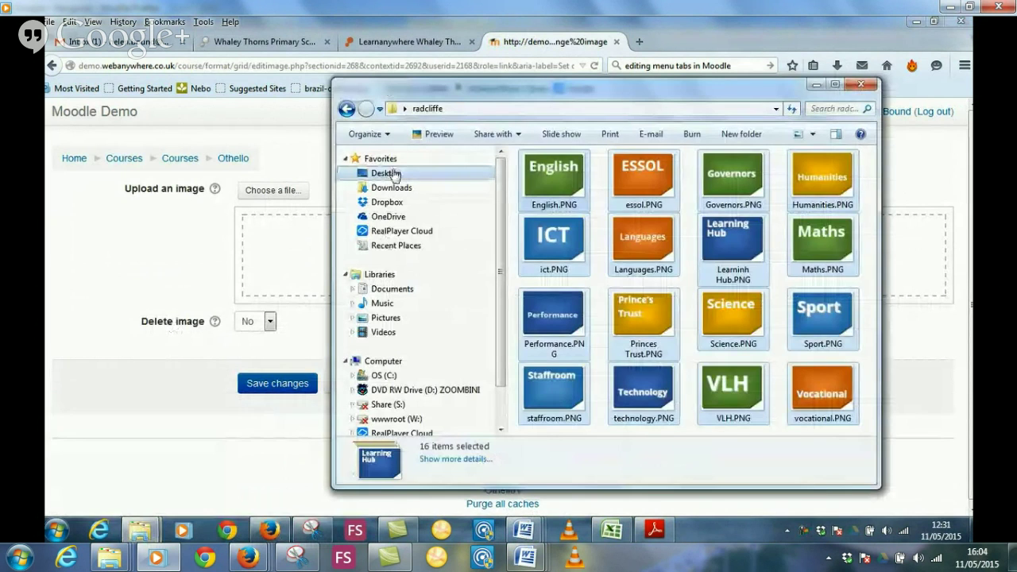
pyautogui.click(386, 172)
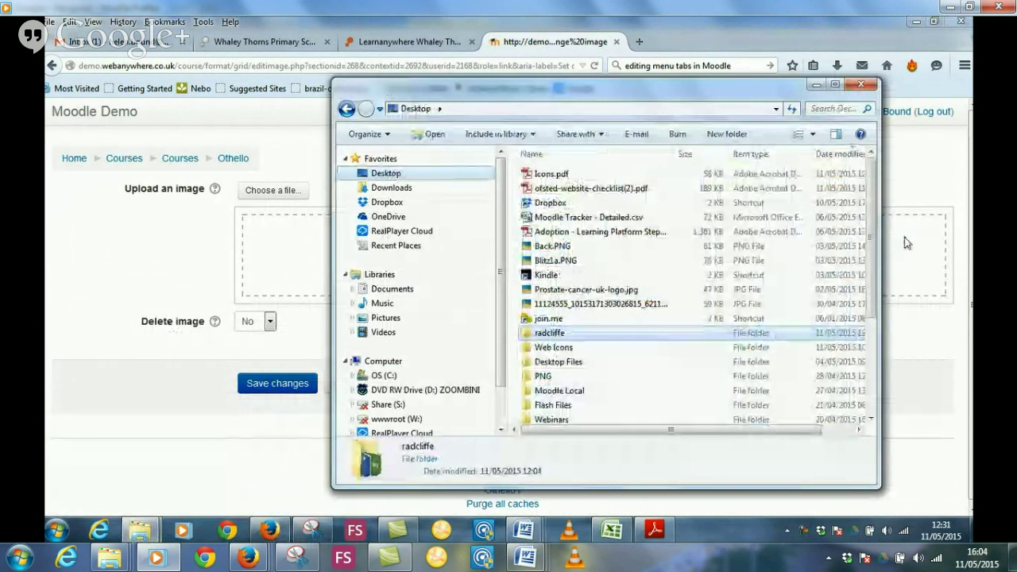
pyautogui.moveTo(871, 286); pyautogui.dragTo(871, 349)
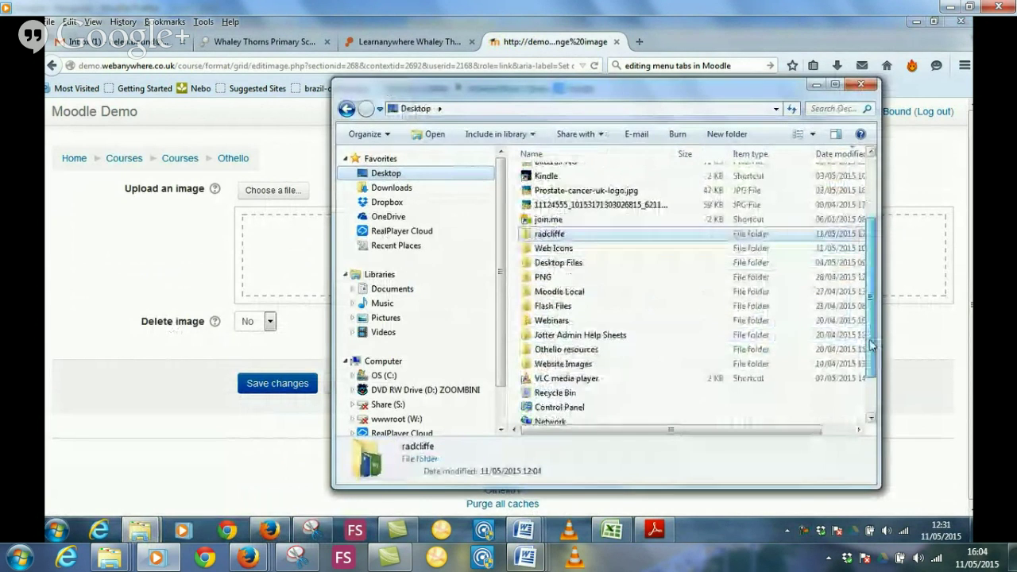
pyautogui.doubleClick(557, 351)
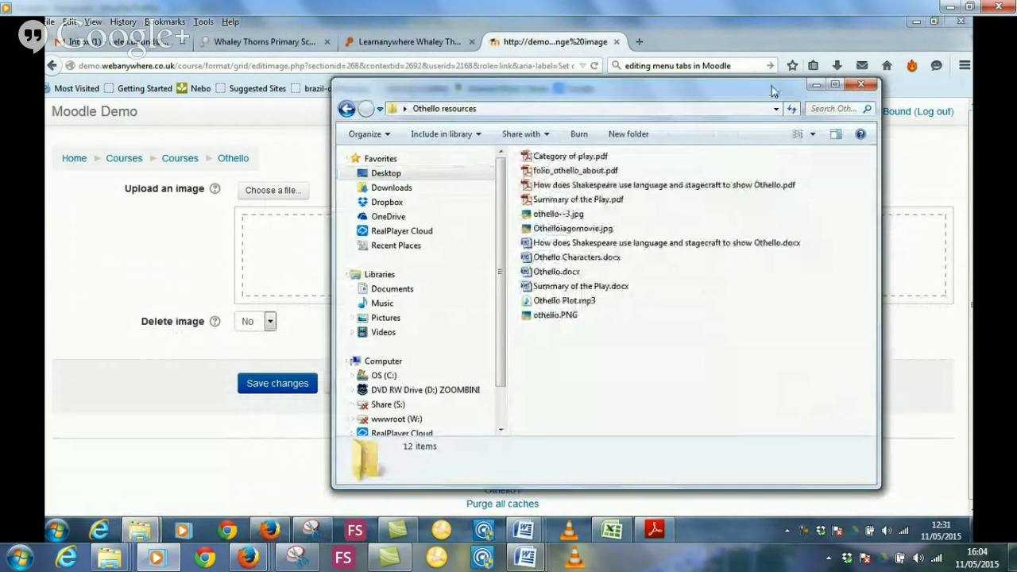
pyautogui.click(814, 143)
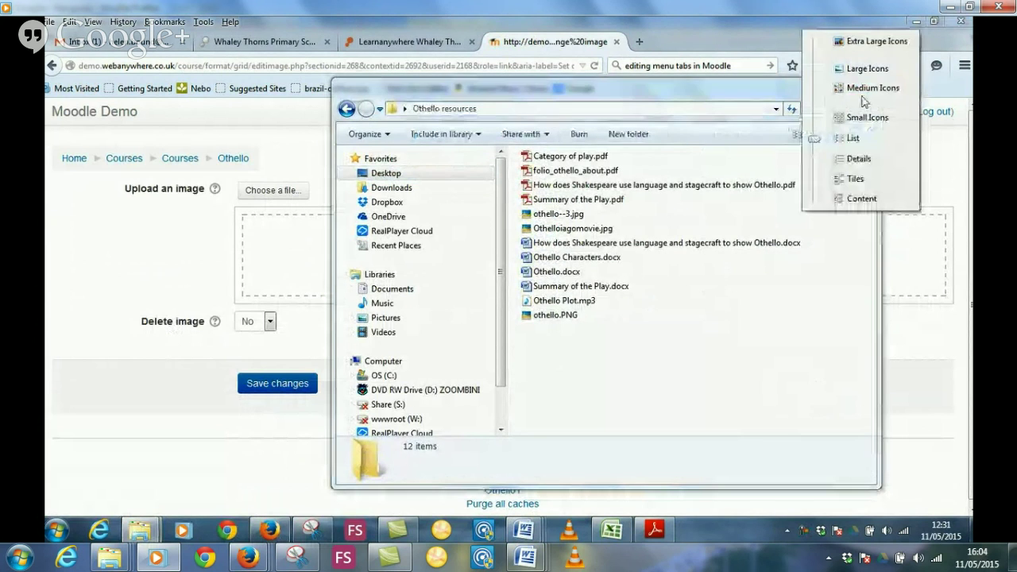
pyautogui.click(878, 85)
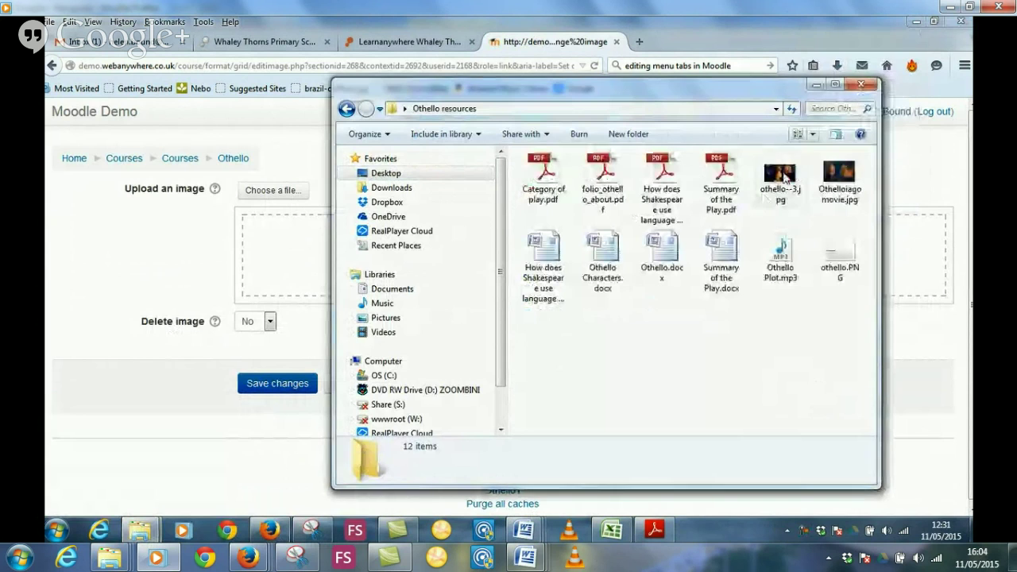
pyautogui.moveTo(779, 180); pyautogui.dragTo(289, 284)
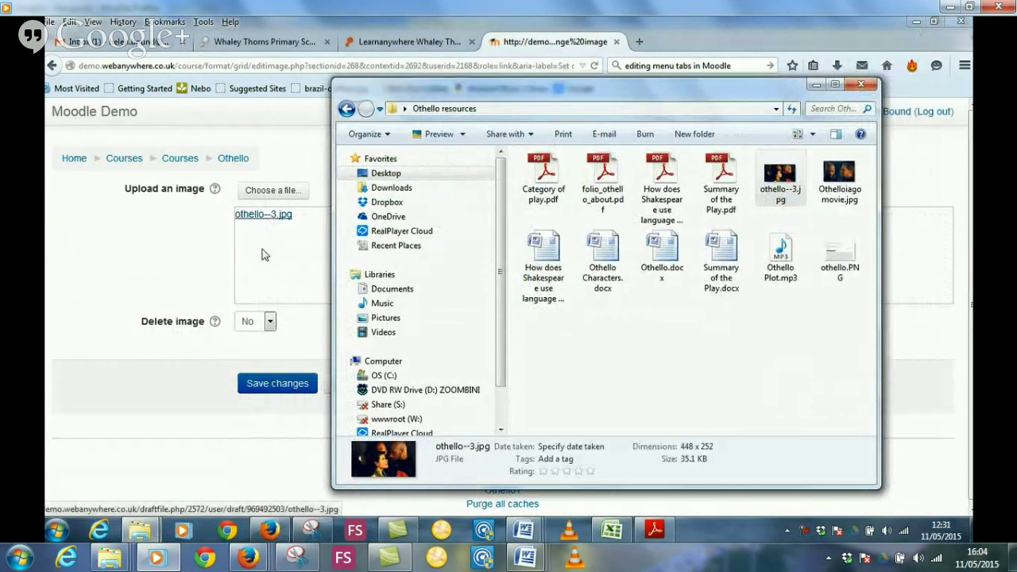
pyautogui.click(268, 386)
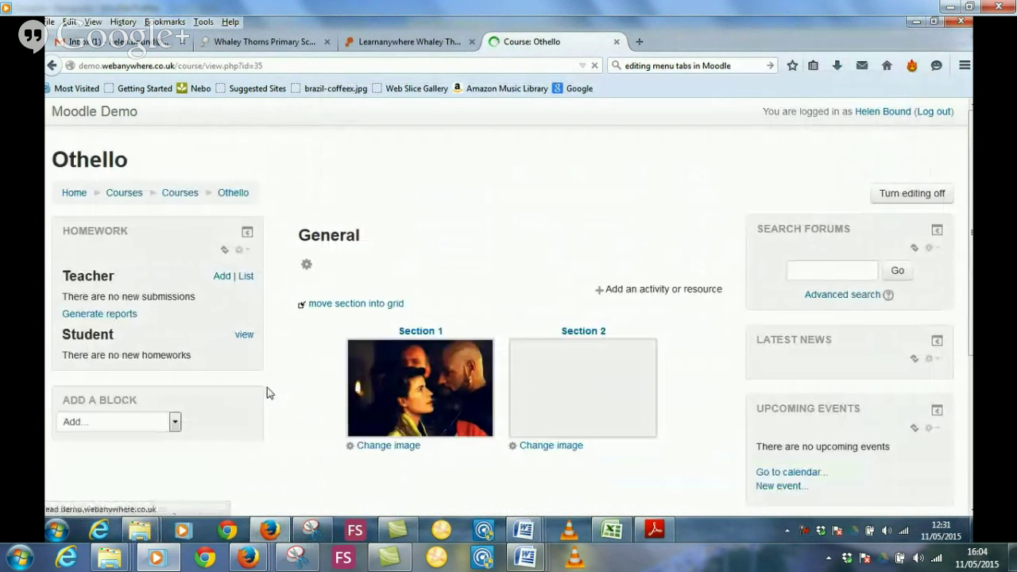
# Upload Othelloiagomovie.jpg as the Section 2 tile image.
pyautogui.click(558, 446)
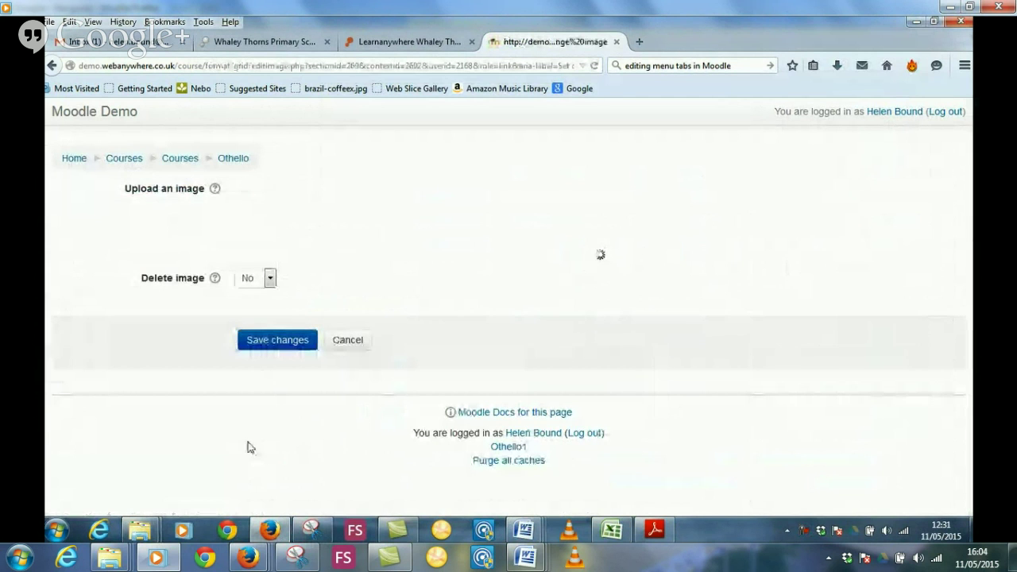
pyautogui.moveTo(139, 530)
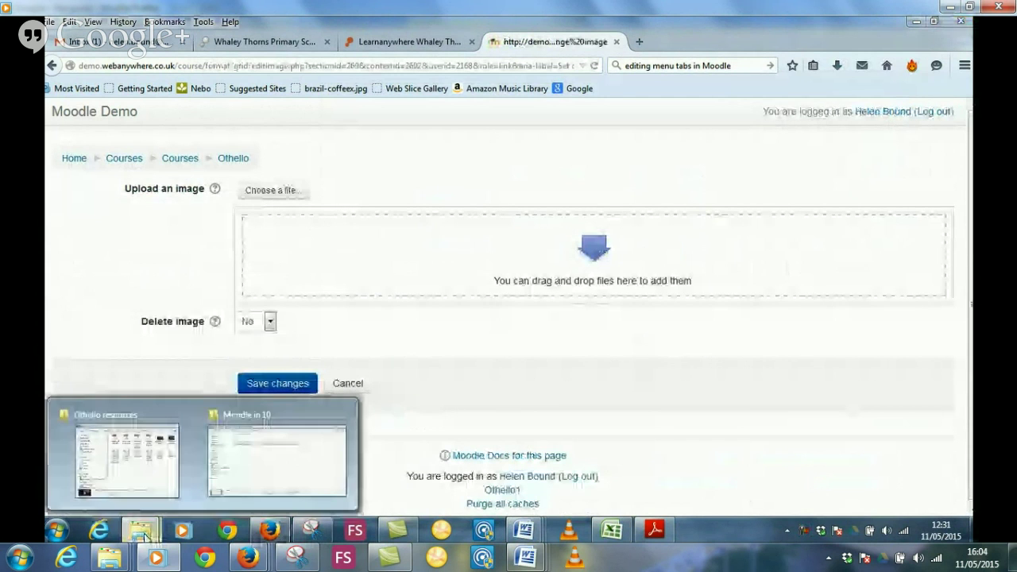
pyautogui.click(127, 475)
pyautogui.moveTo(839, 174); pyautogui.dragTo(286, 284)
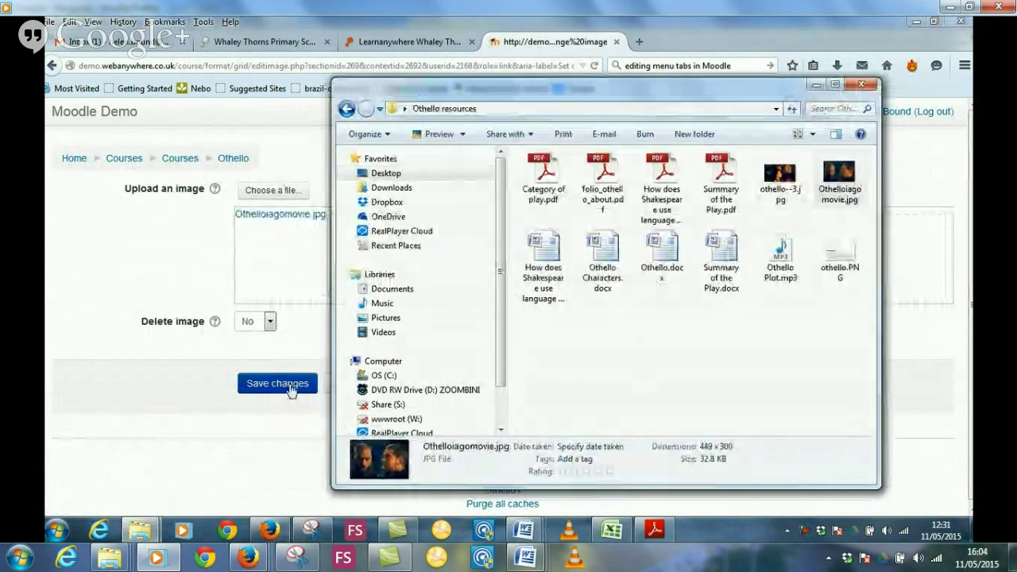
pyautogui.click(290, 386)
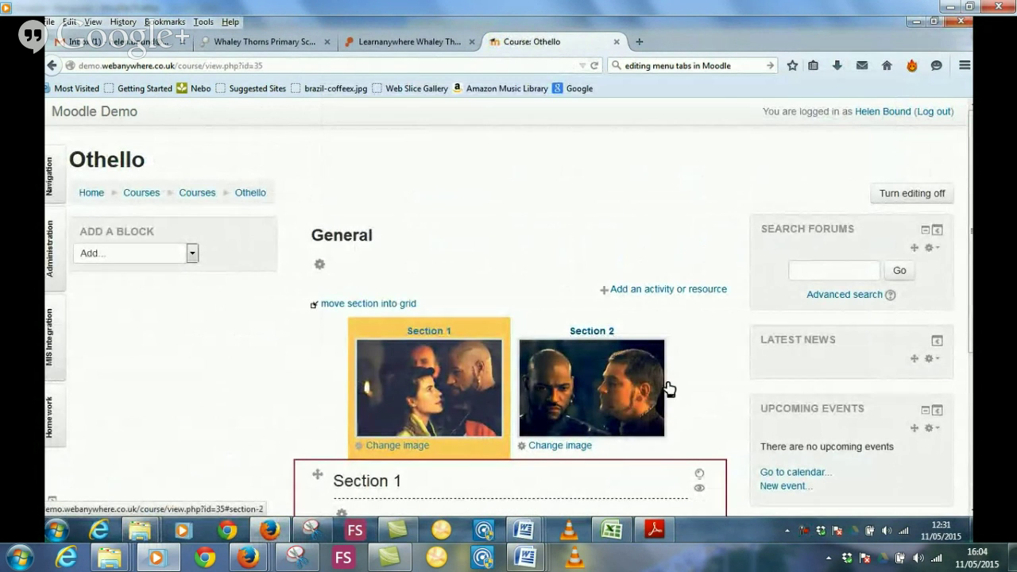
# Give Section 1 the custom name 'Plot' and save it.
pyautogui.scroll(-3, 715, 338)
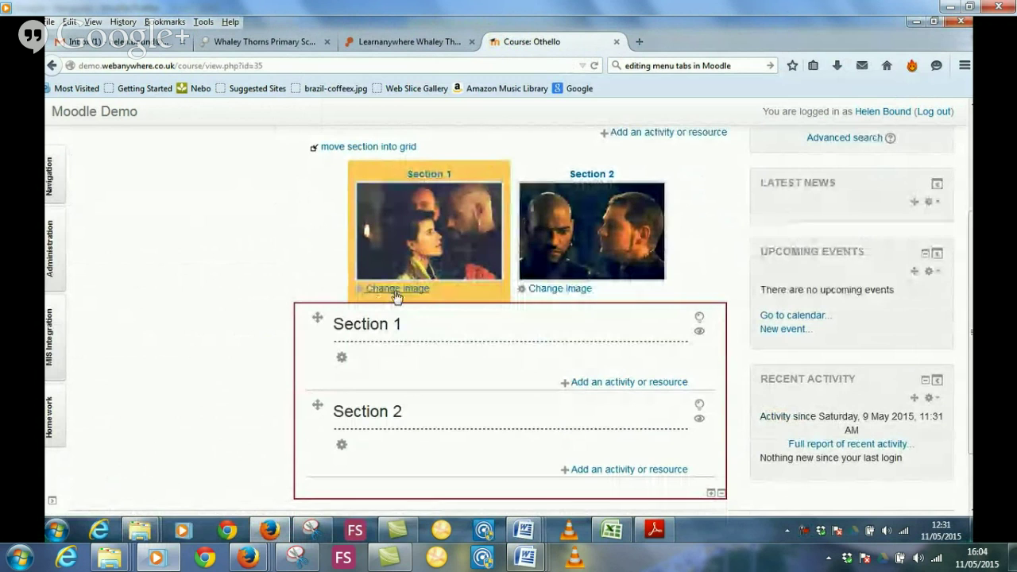
pyautogui.click(341, 358)
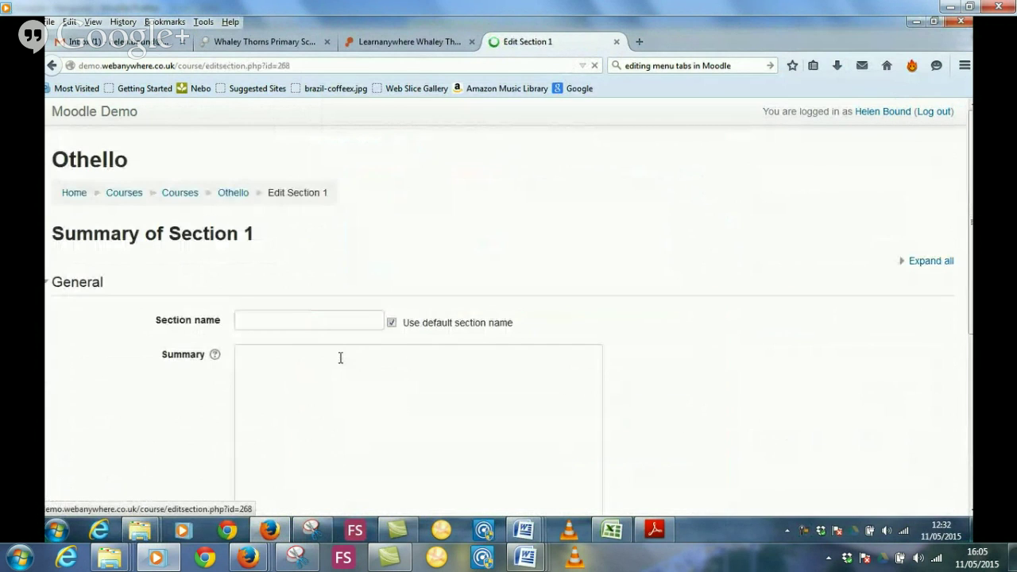
pyautogui.click(390, 323)
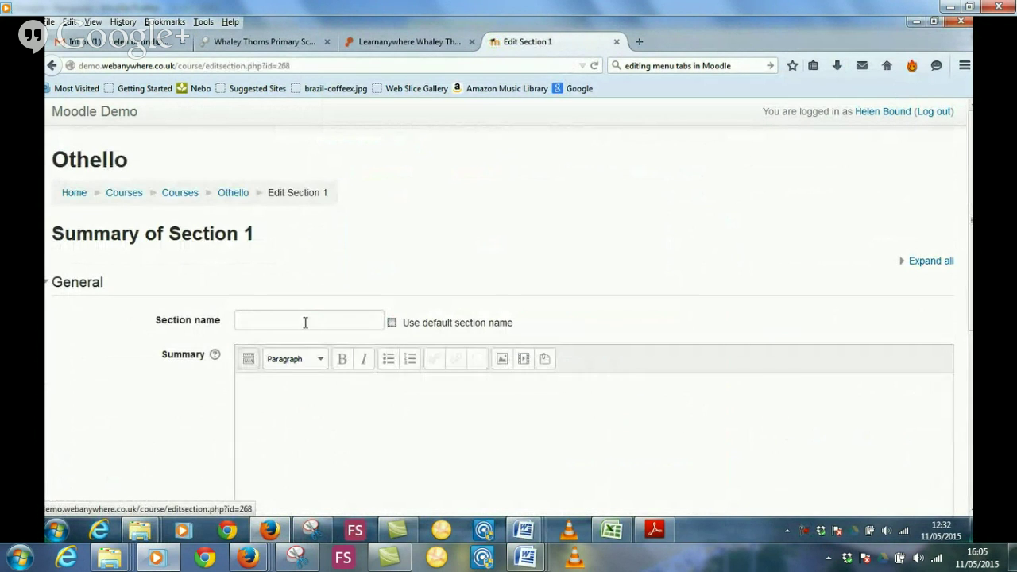
pyautogui.click(268, 319)
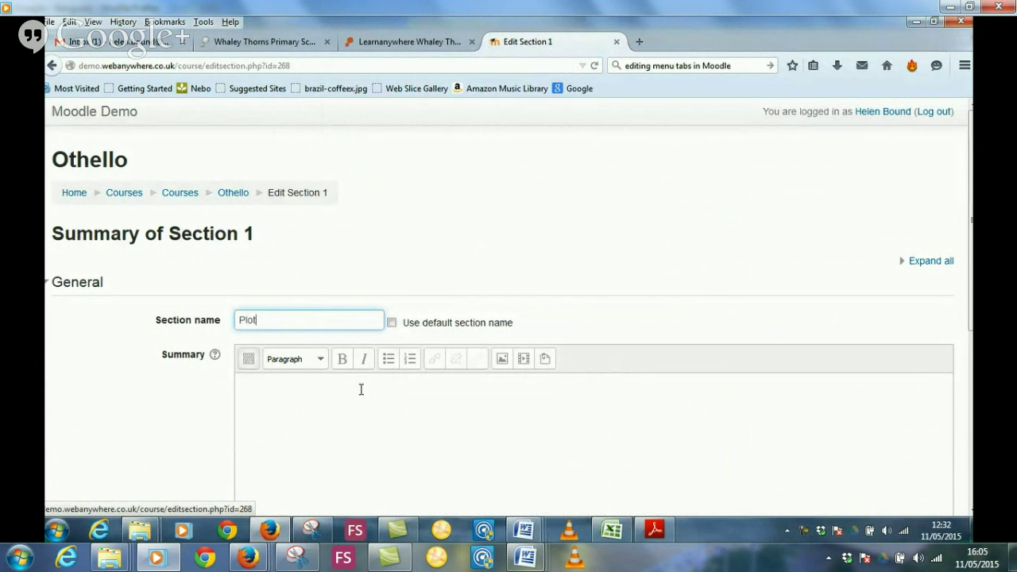
pyautogui.click(249, 359)
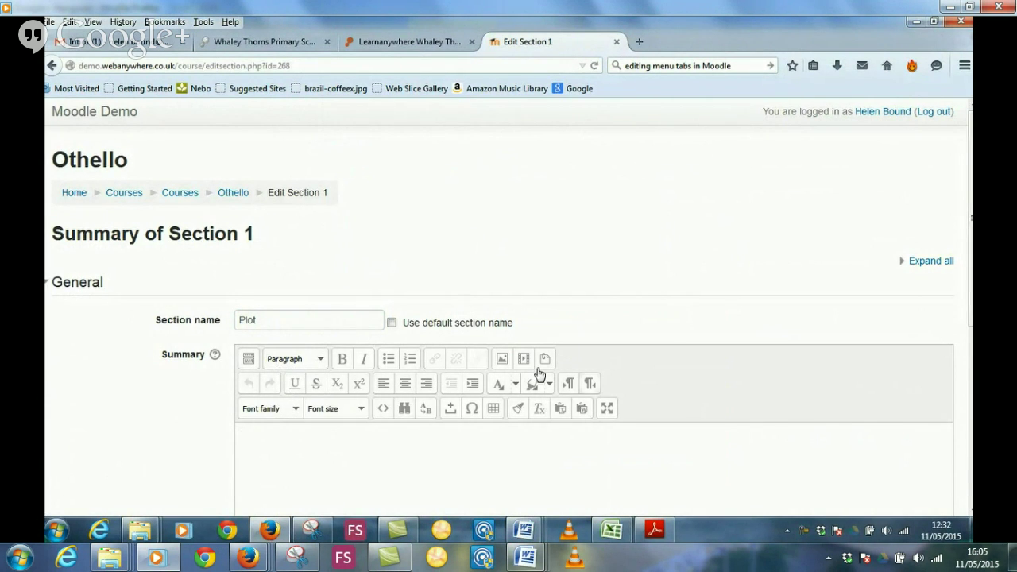
pyautogui.scroll(-6, 338, 453)
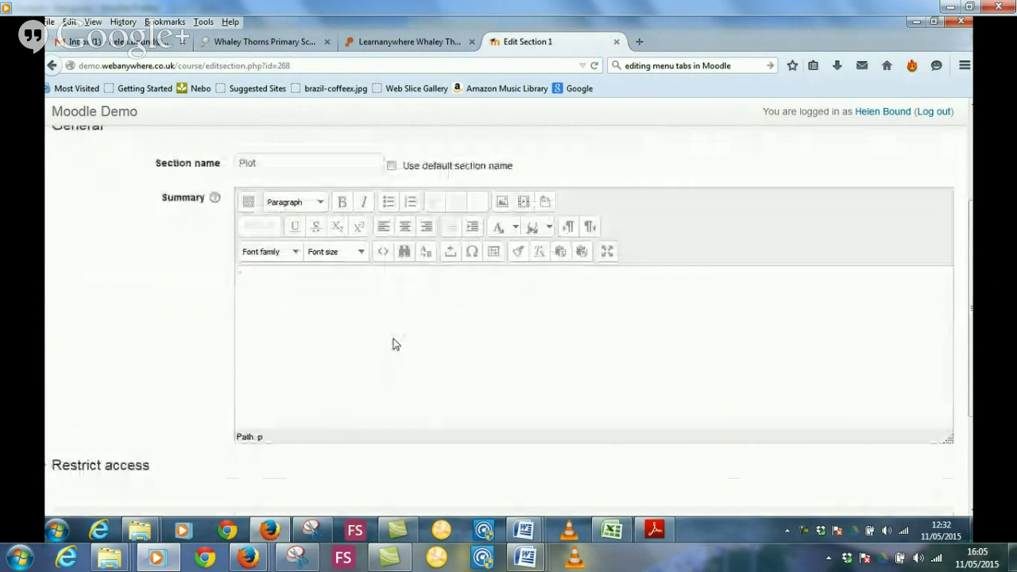
pyautogui.click(255, 389)
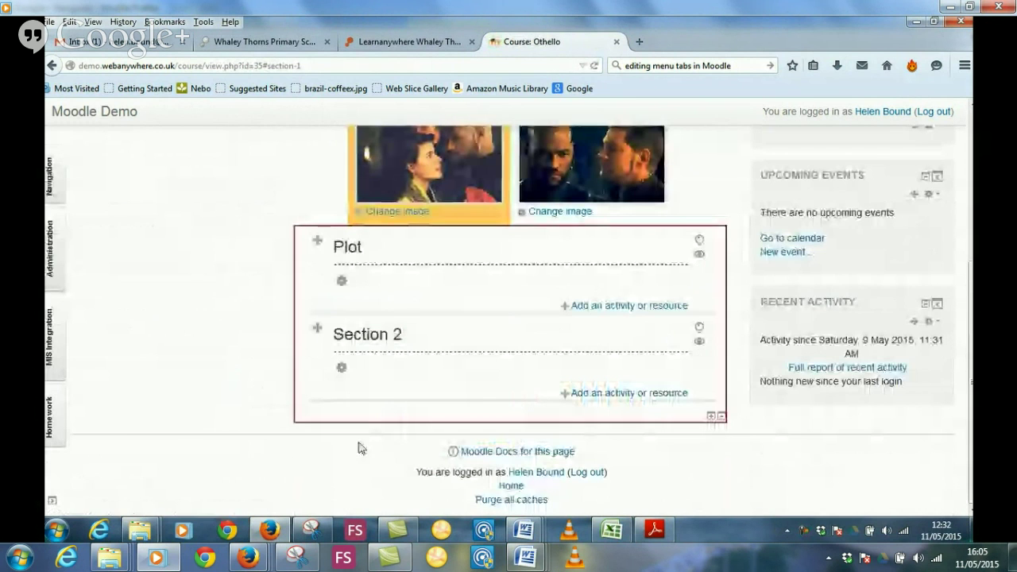
# Give Section 2 the custom name 'Characters' and save it.
pyautogui.click(342, 372)
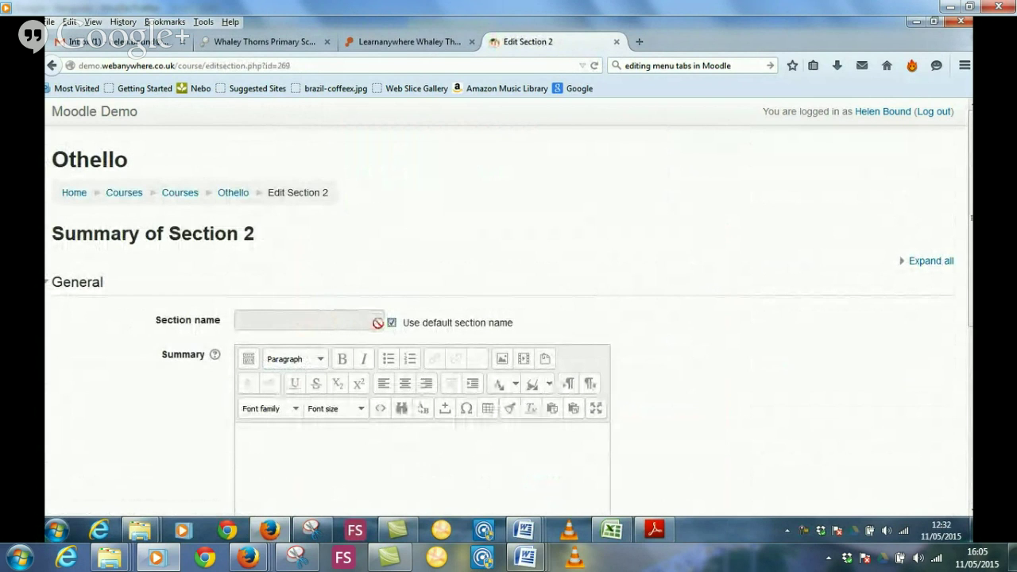
pyautogui.click(392, 323)
pyautogui.click(326, 321)
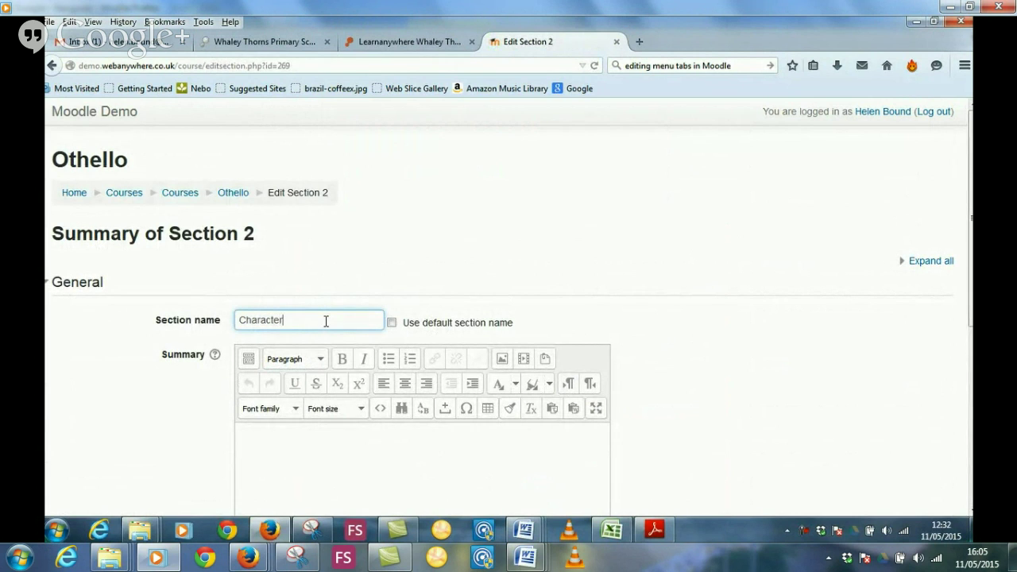
pyautogui.scroll(-5, 173, 348)
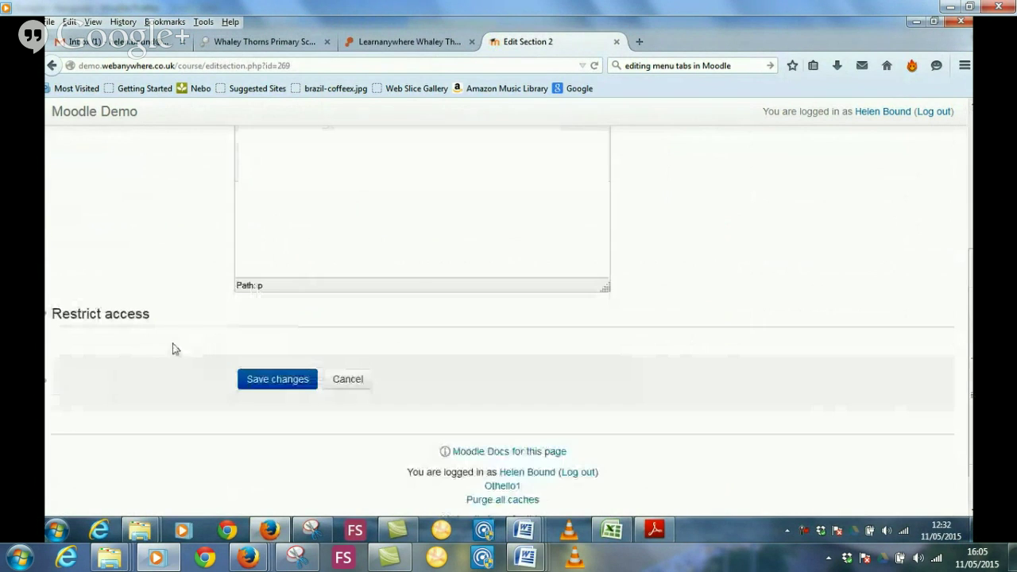
pyautogui.click(285, 381)
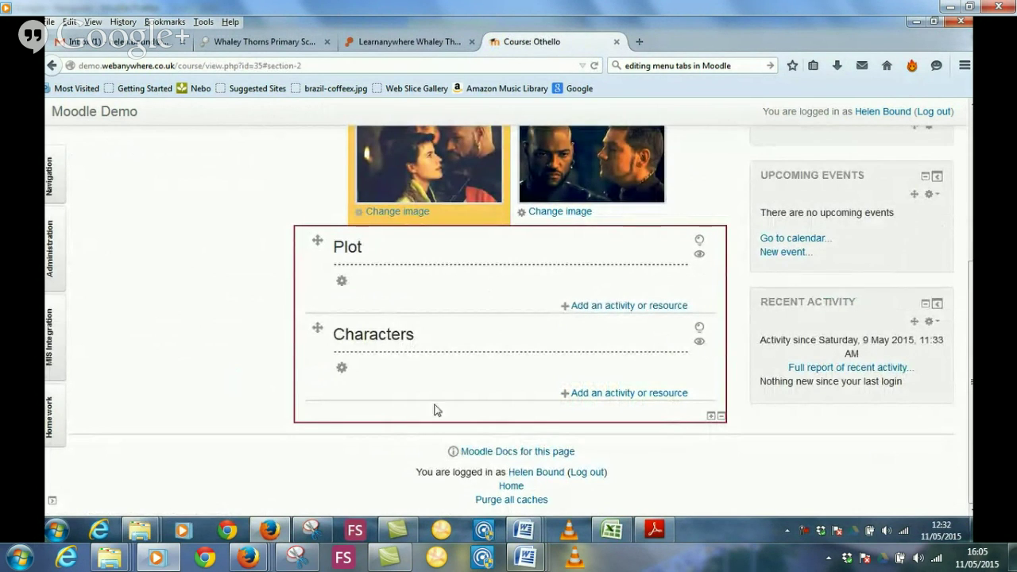
# Check Othello.docx, then reopen the Plot section's settings with its summary editor active.
pyautogui.moveTo(524, 530)
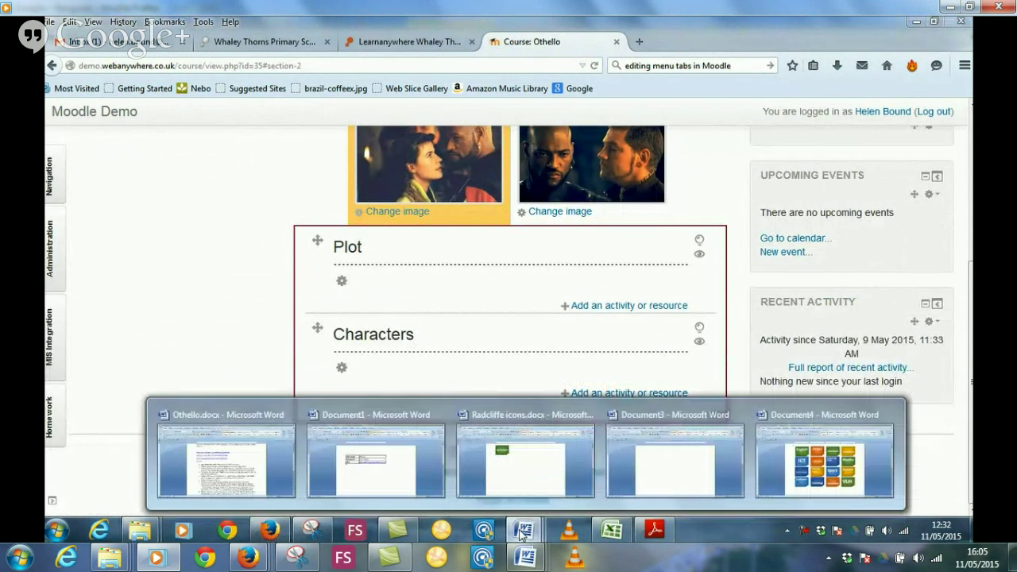
pyautogui.click(224, 488)
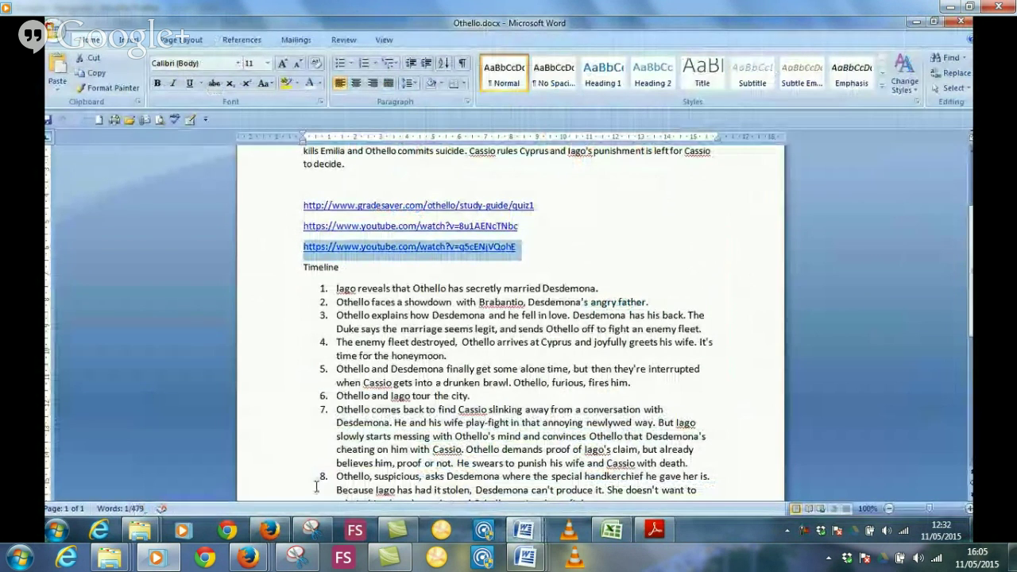
pyautogui.click(270, 531)
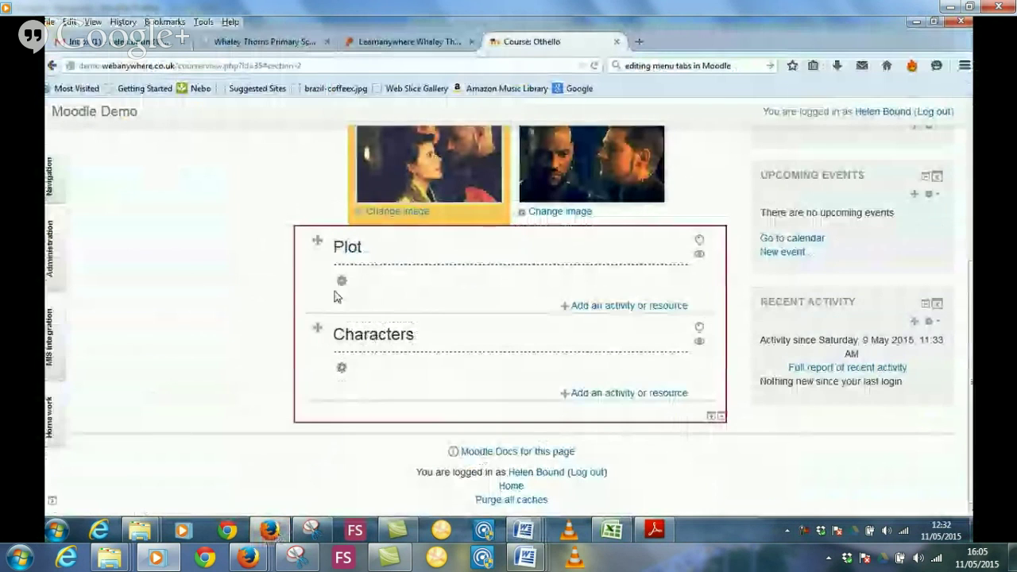
pyautogui.click(341, 283)
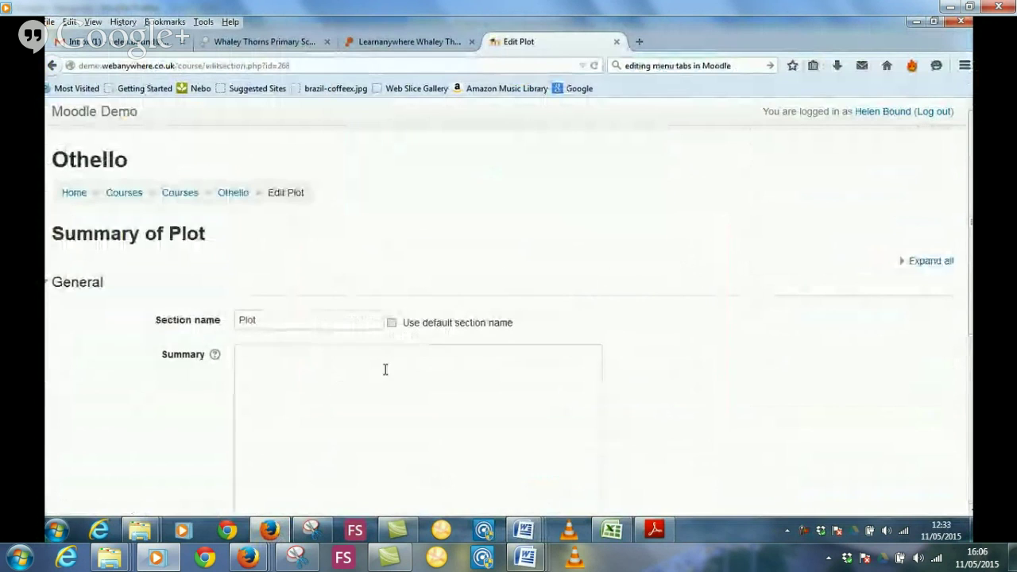
pyautogui.click(314, 450)
pyautogui.scroll(-4, 356, 448)
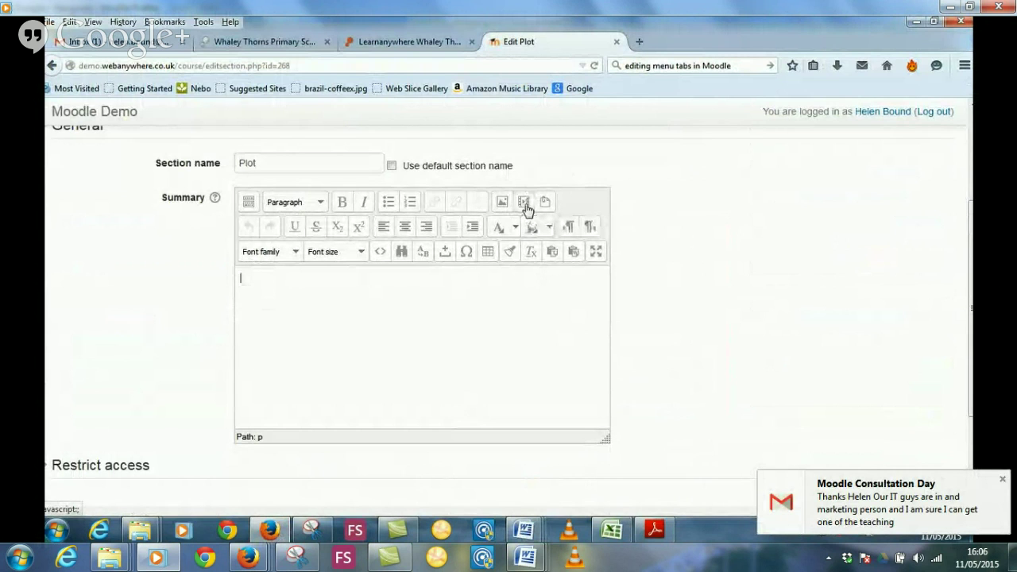
# Open the media file picker and copy the YouTube link from the Othello Word document.
pyautogui.click(524, 203)
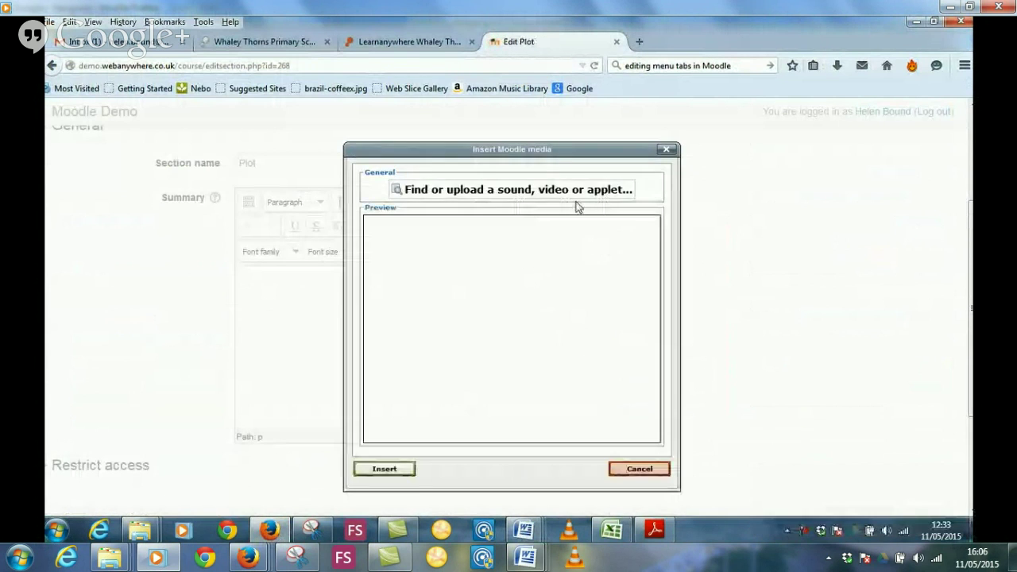
pyautogui.click(492, 195)
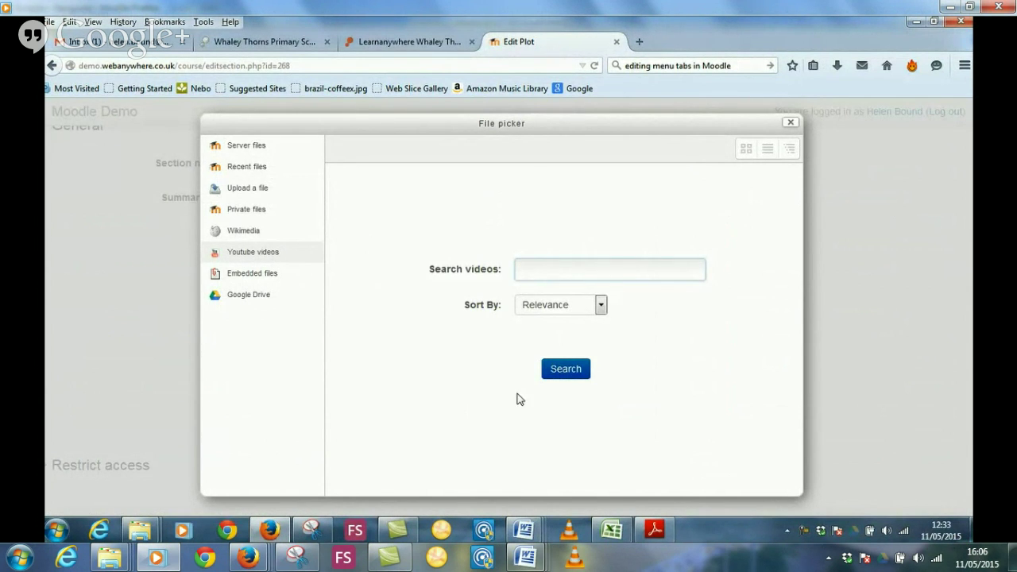
pyautogui.moveTo(524, 530)
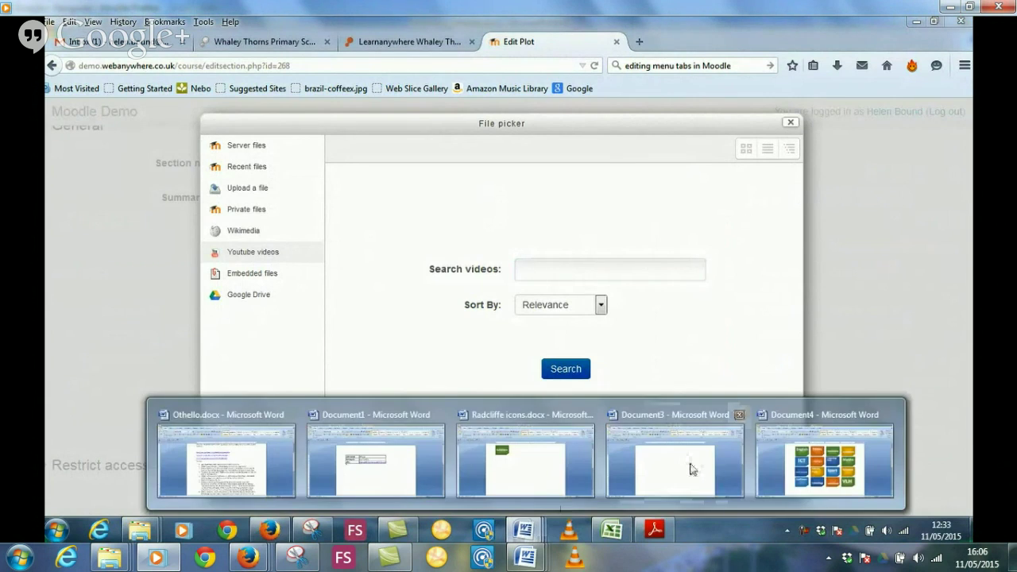
pyautogui.click(251, 477)
pyautogui.rightClick(481, 248)
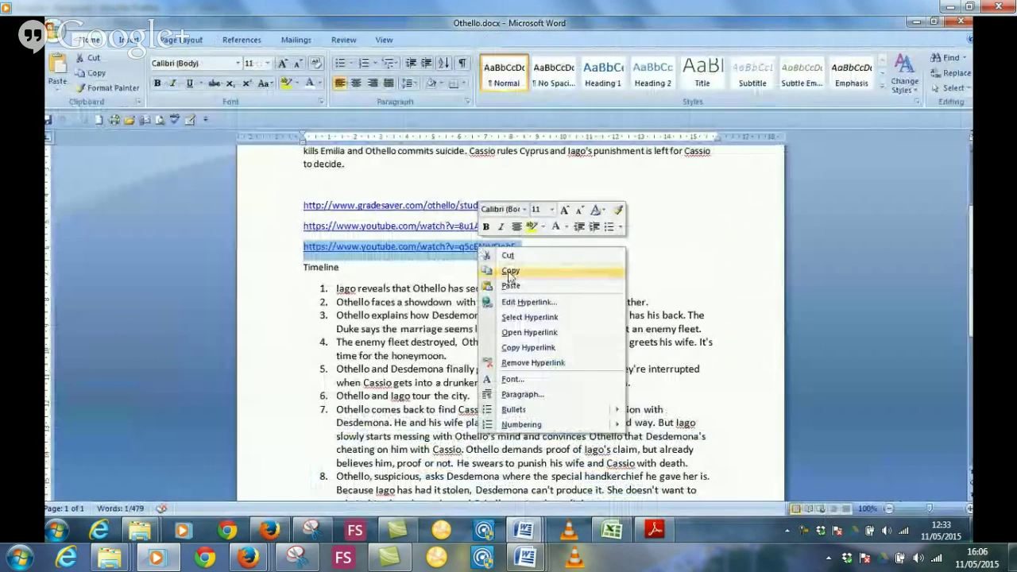
pyautogui.click(509, 270)
pyautogui.click(270, 530)
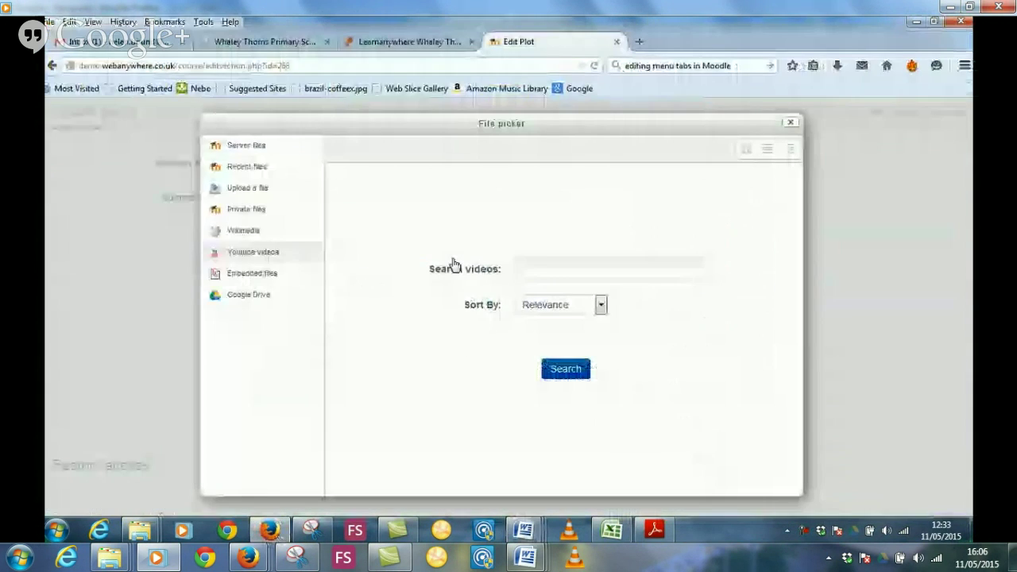
# Search YouTube videos for the pasted link and insert the found video into the summary.
pyautogui.click(545, 268)
pyautogui.hotkey('ctrl', 'v')
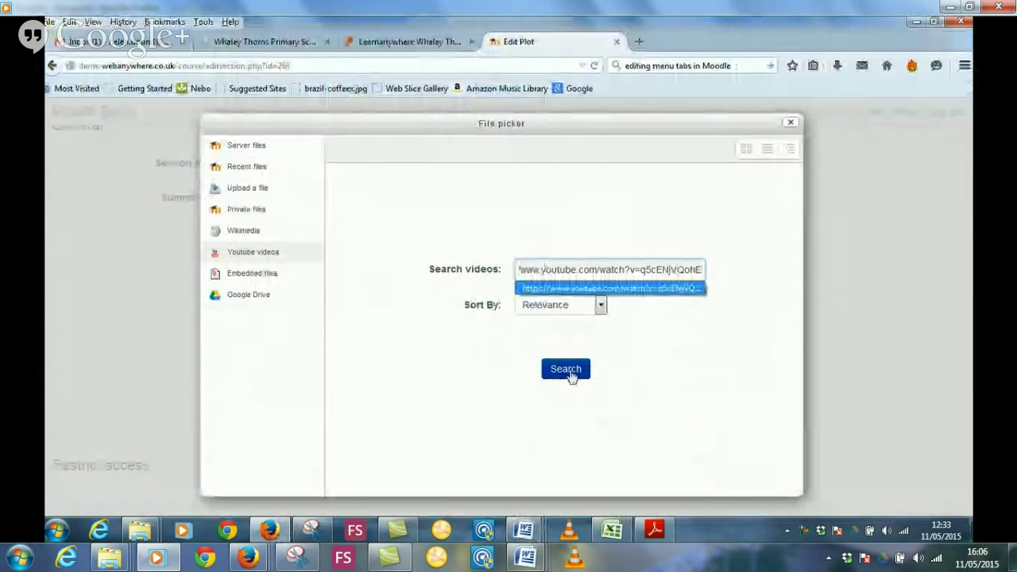
pyautogui.click(570, 371)
pyautogui.click(380, 210)
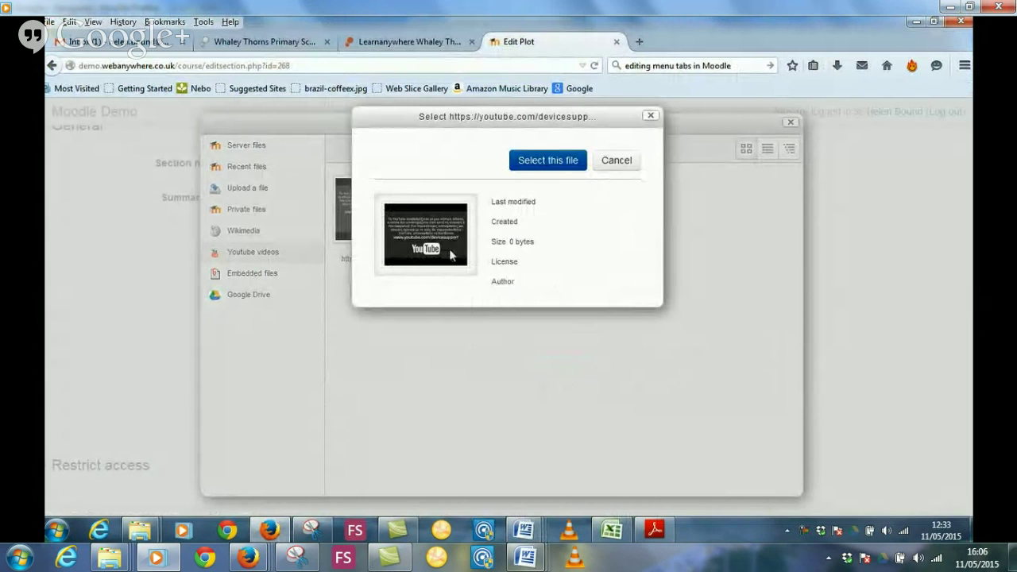
pyautogui.click(548, 160)
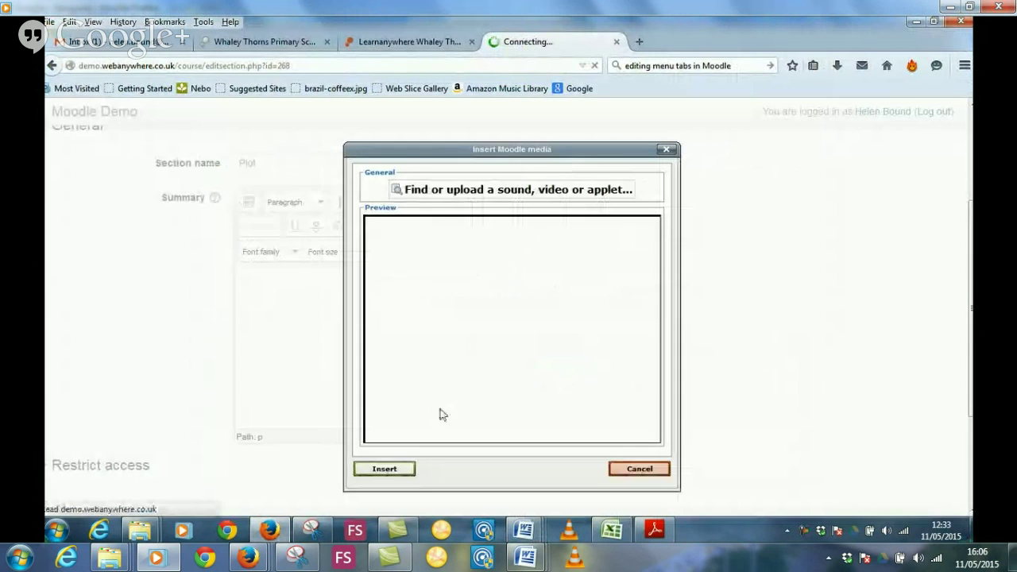
pyautogui.click(384, 468)
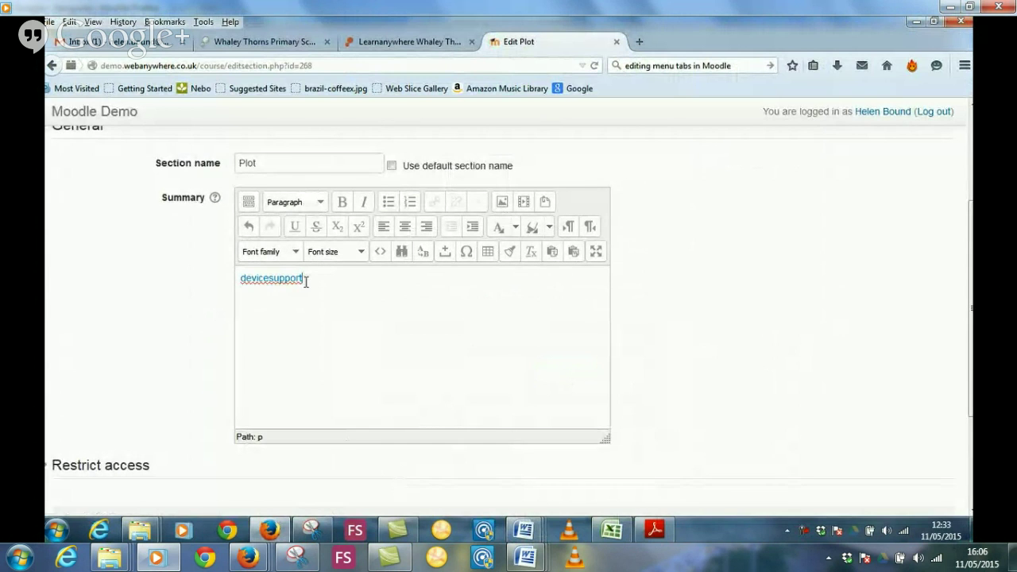
# Copy the second YouTube URL from the Othello notes document.
pyautogui.moveTo(305, 281); pyautogui.dragTo(204, 289)
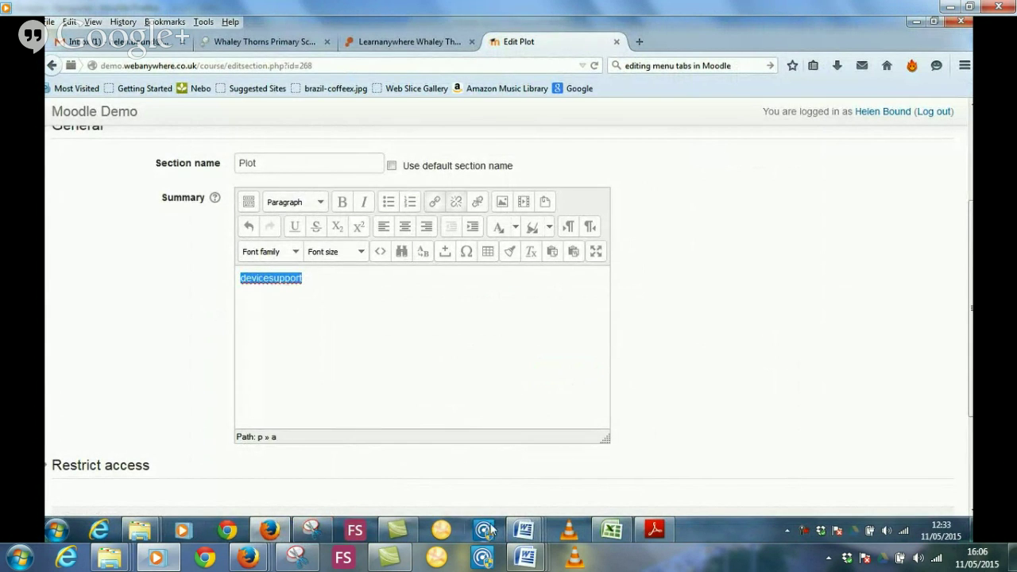
pyautogui.moveTo(523, 530)
pyautogui.click(238, 491)
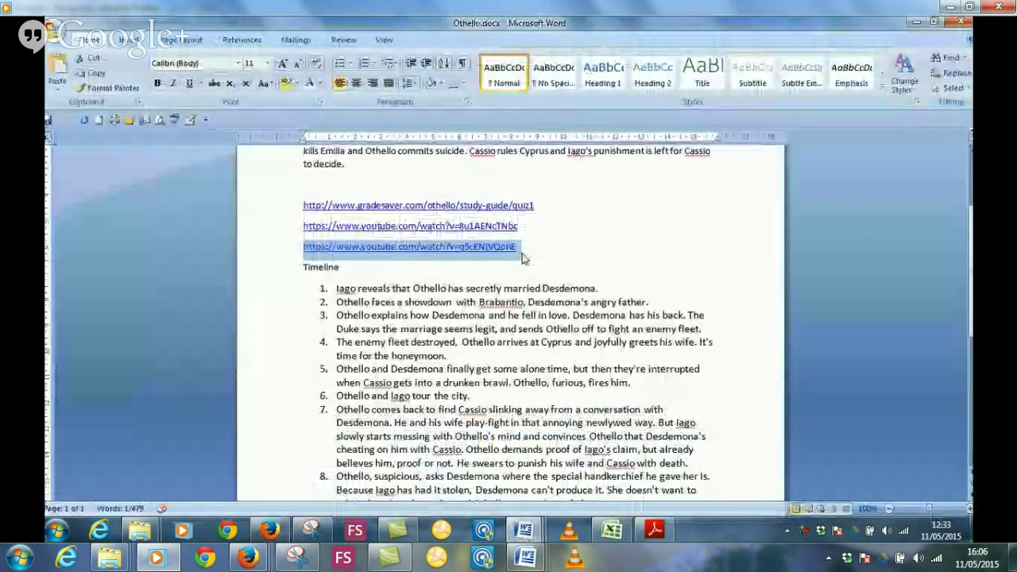
pyautogui.moveTo(521, 227); pyautogui.dragTo(304, 228)
pyautogui.rightClick(317, 226)
pyautogui.click(386, 253)
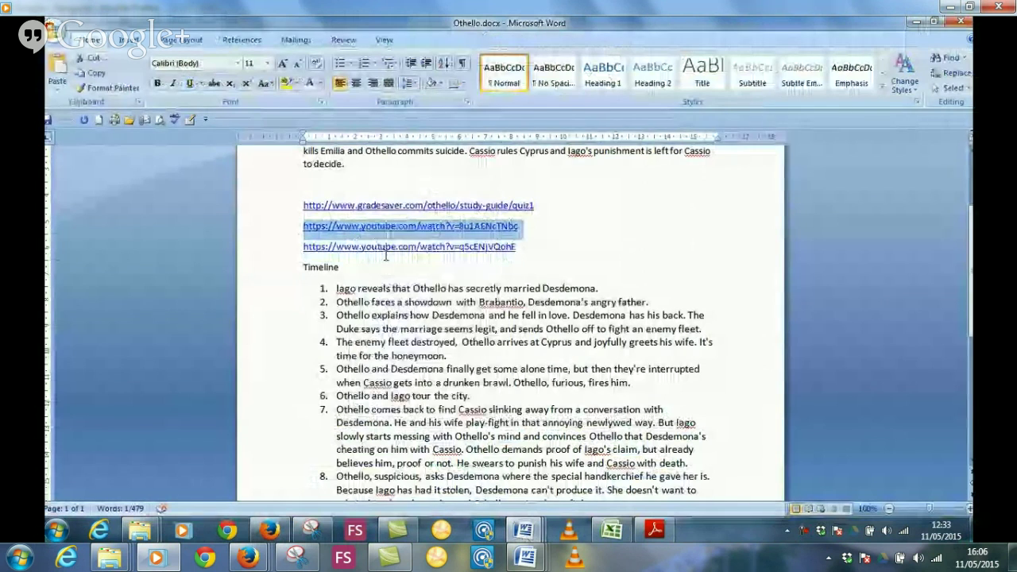
# Embed the second YouTube video after the first link using Moodle media's YouTube search.
pyautogui.click(269, 529)
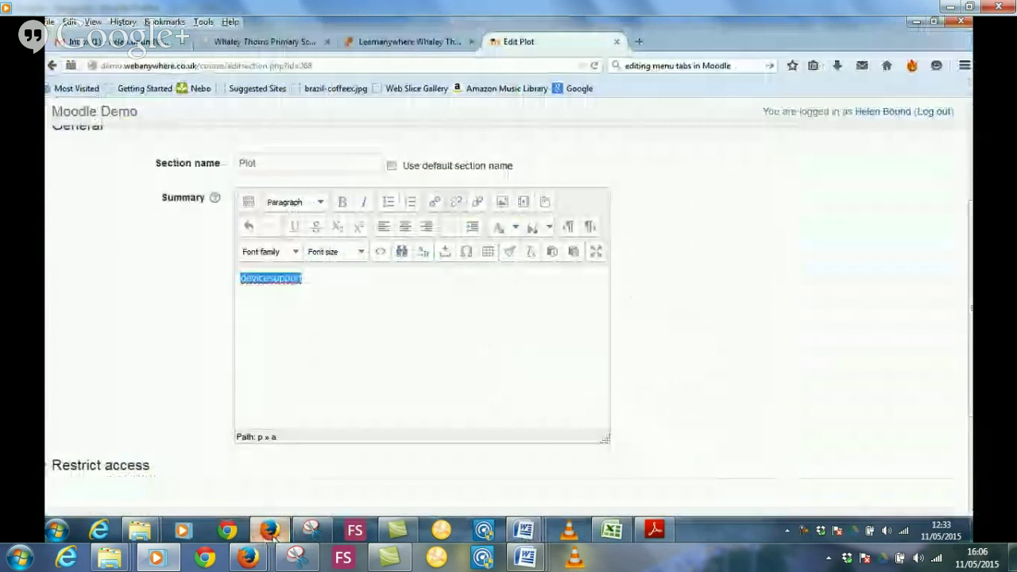
pyautogui.click(311, 282)
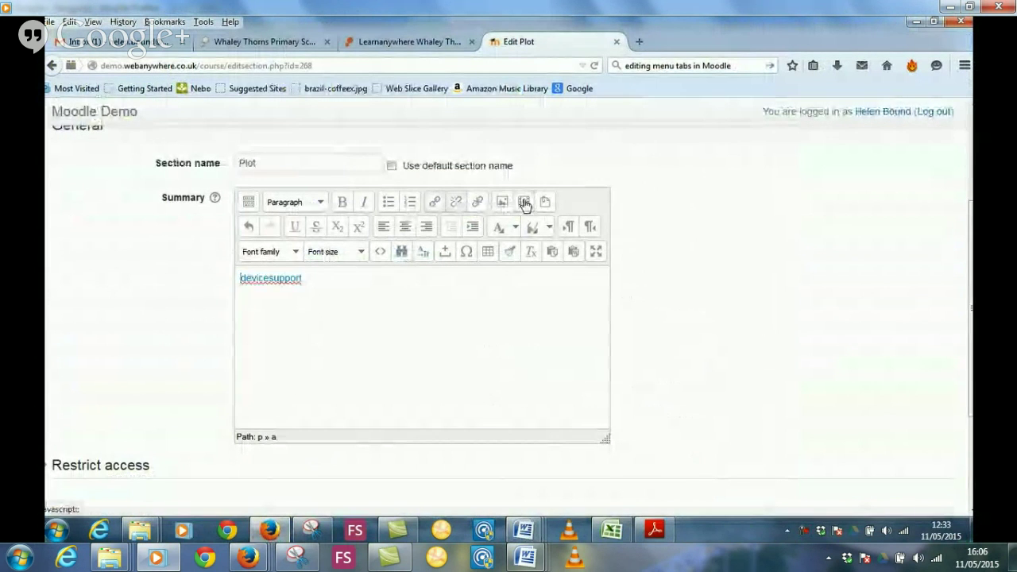
pyautogui.click(524, 204)
pyautogui.click(453, 192)
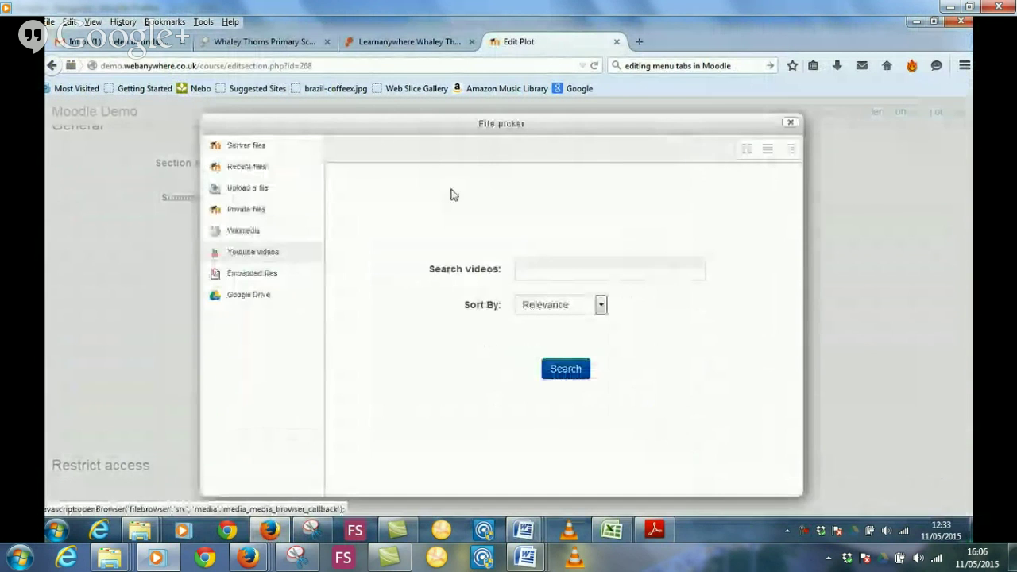
pyautogui.click(524, 267)
pyautogui.rightClick(525, 268)
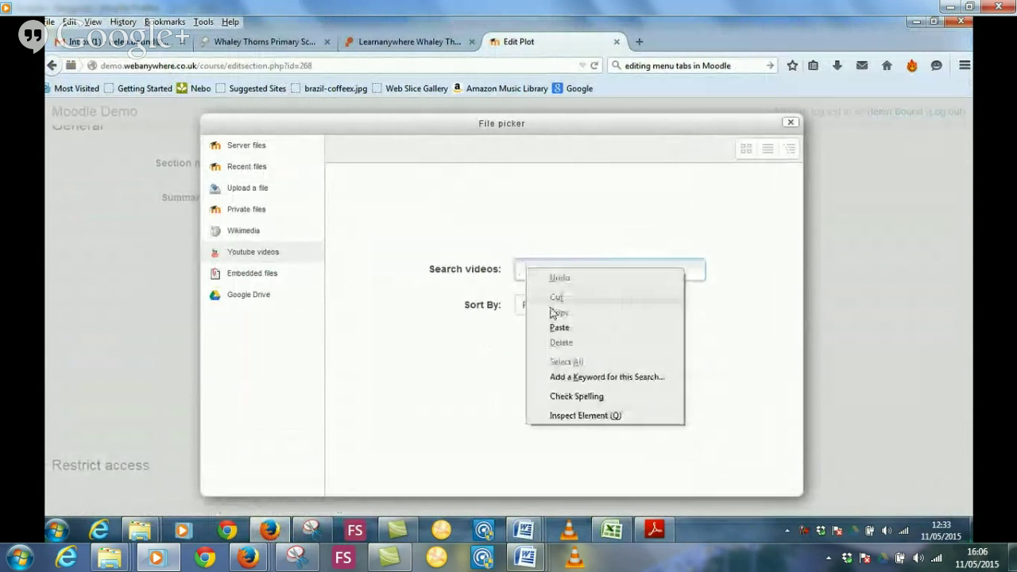
pyautogui.click(560, 327)
pyautogui.click(563, 368)
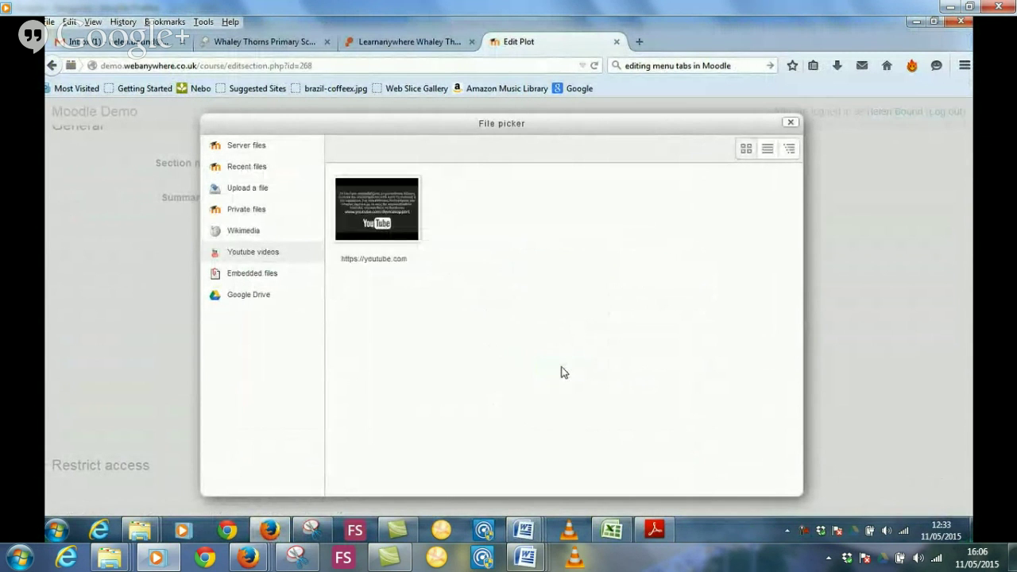
pyautogui.click(370, 216)
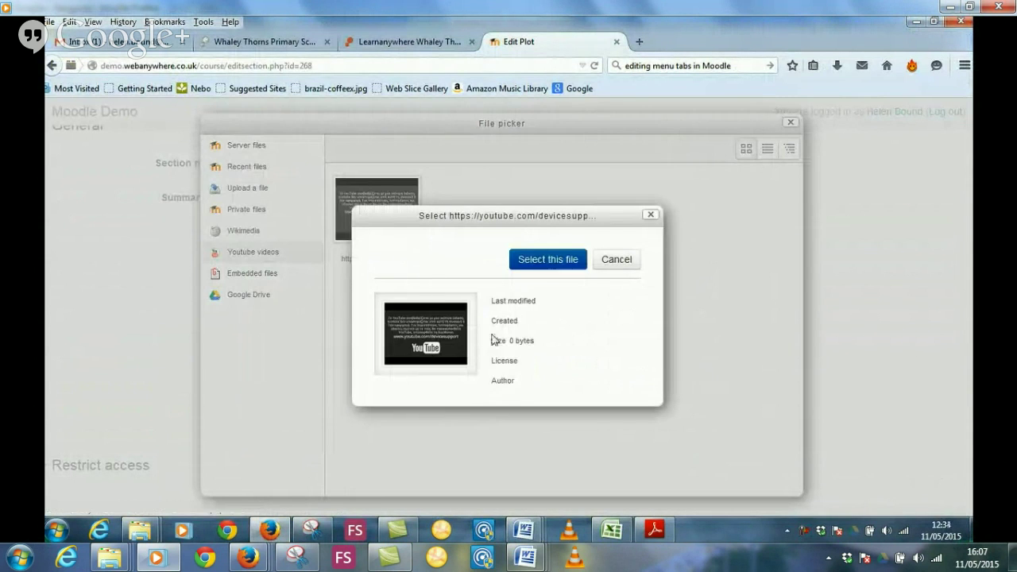
pyautogui.click(540, 259)
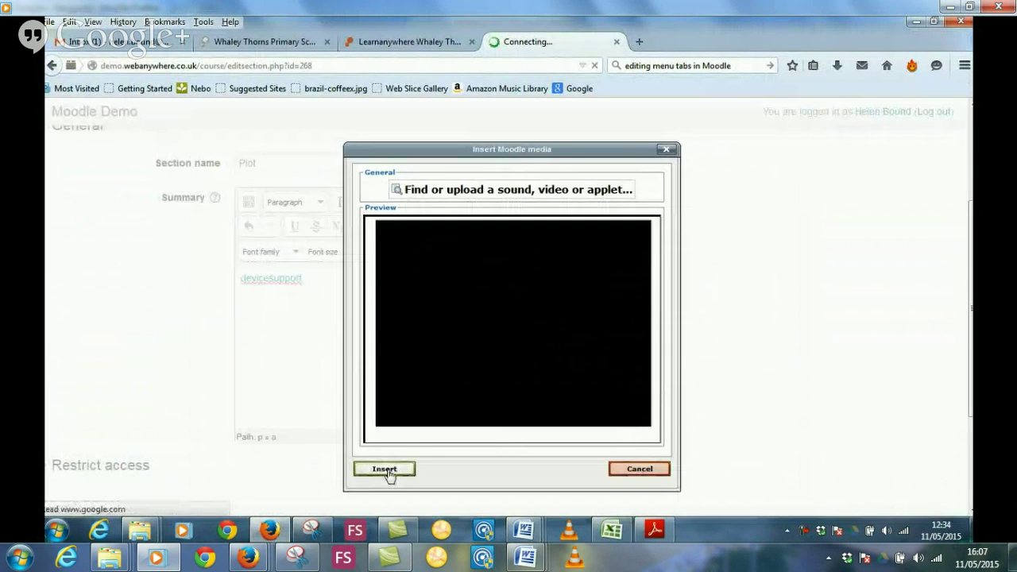
pyautogui.click(384, 470)
# Save the Plot section, then play and pause the first embedded video.
pyautogui.scroll(-3, 262, 475)
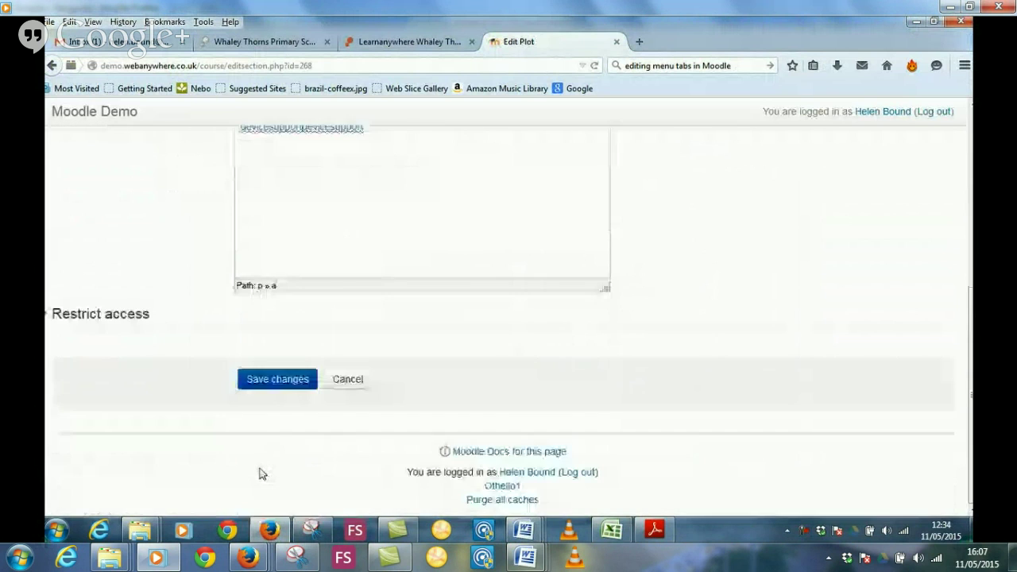
pyautogui.click(280, 380)
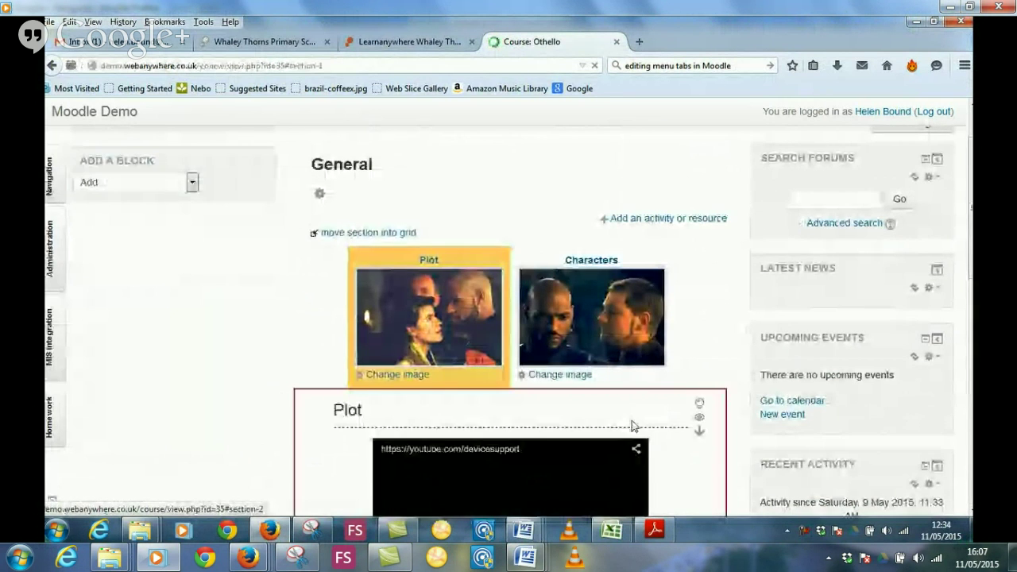
pyautogui.scroll(-5, 633, 421)
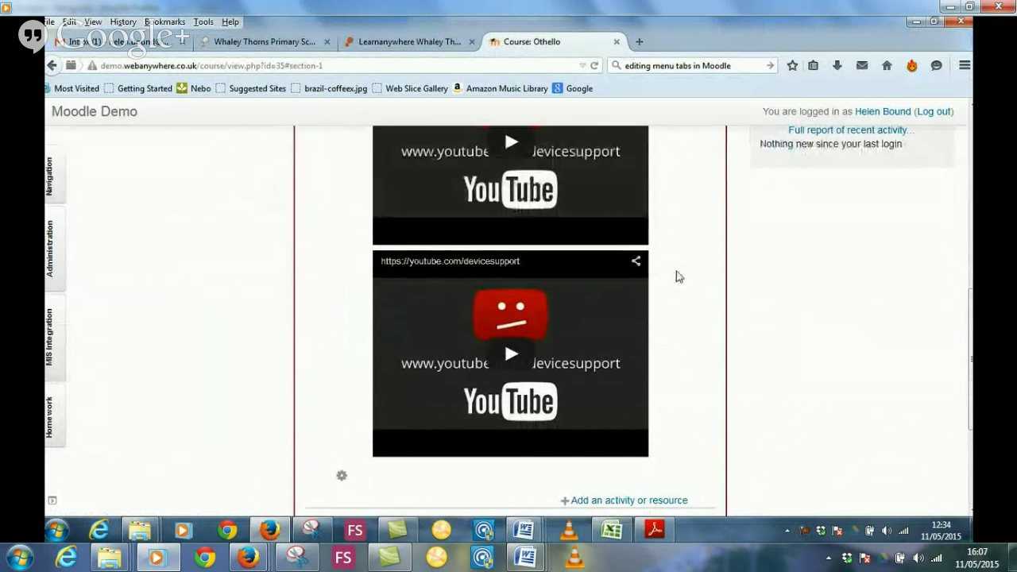
pyautogui.scroll(2, 676, 274)
pyautogui.click(513, 301)
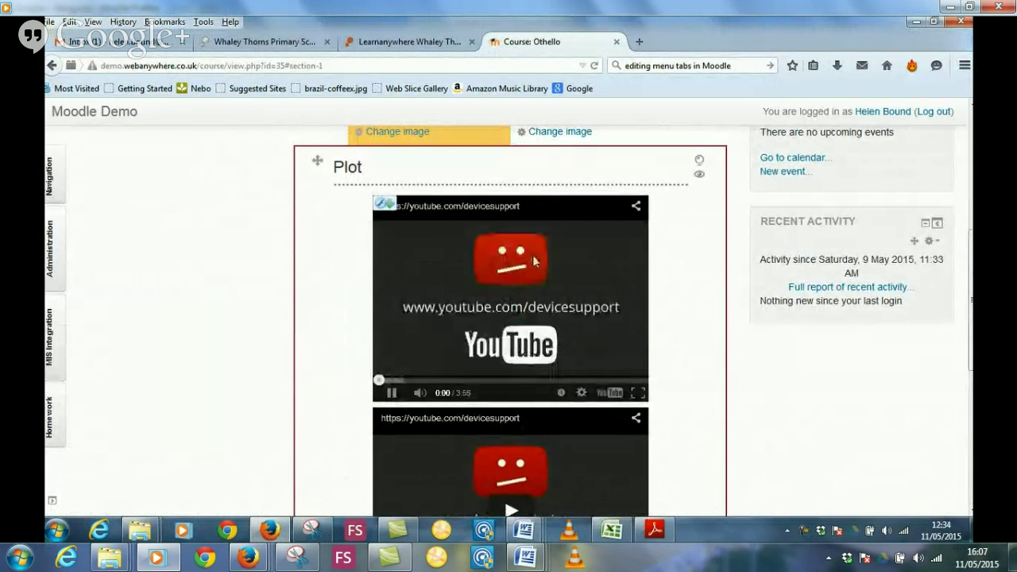
pyautogui.click(513, 286)
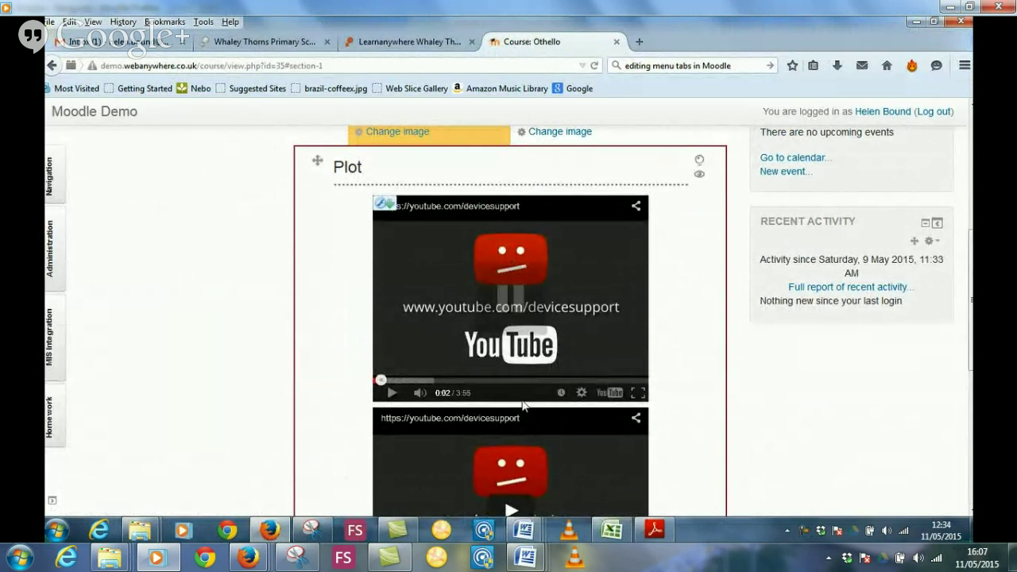
# Play the second embedded YouTube video in Plot and pause it.
pyautogui.scroll(-3, 505, 262)
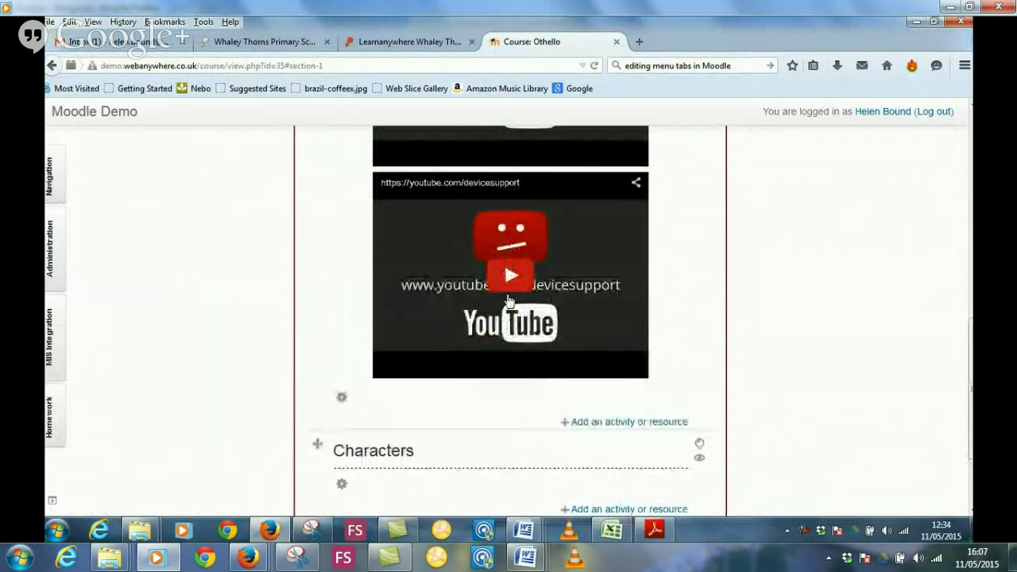
pyautogui.scroll(2, 545, 383)
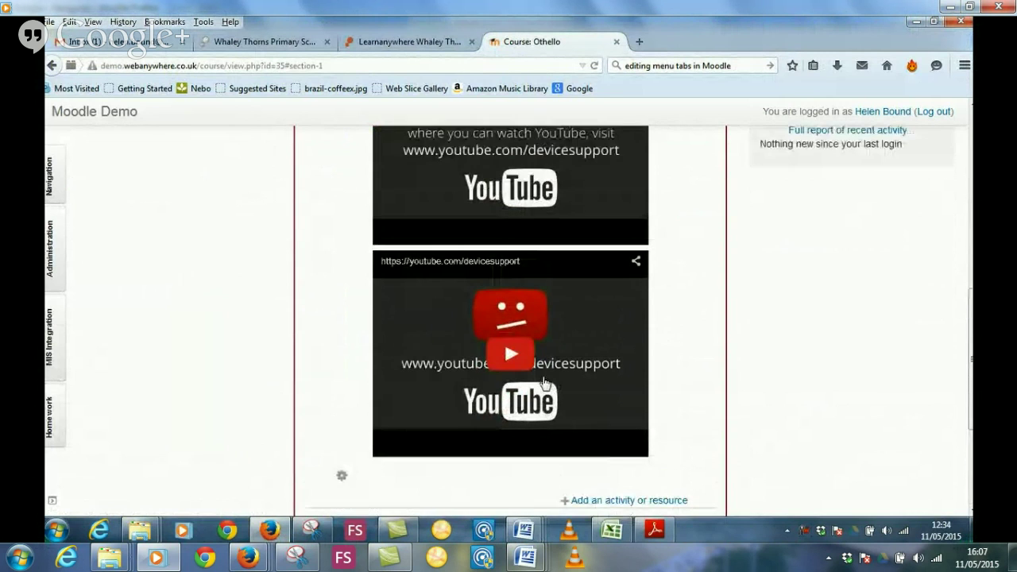
pyautogui.scroll(4, 556, 383)
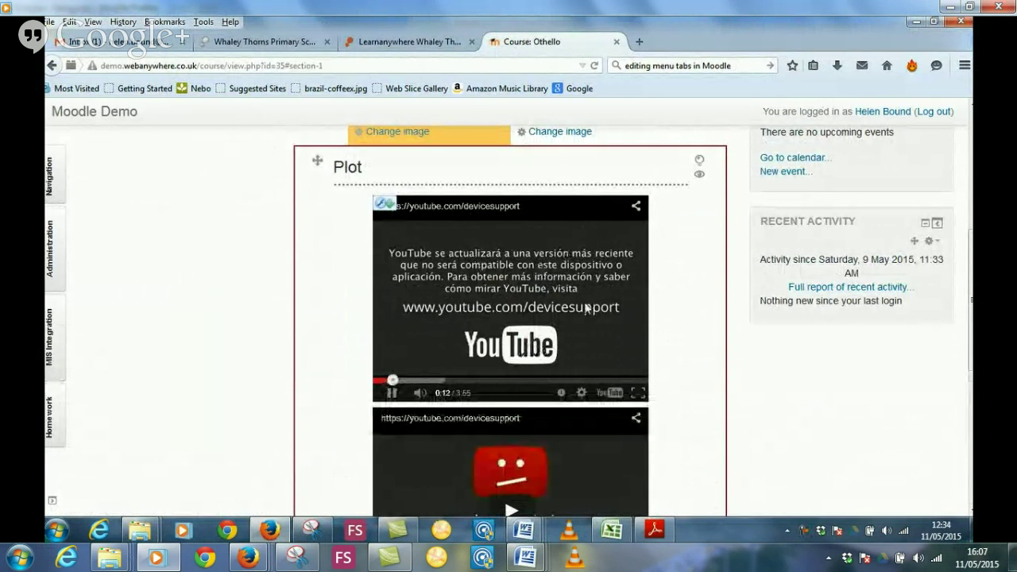
pyautogui.scroll(-5, 524, 429)
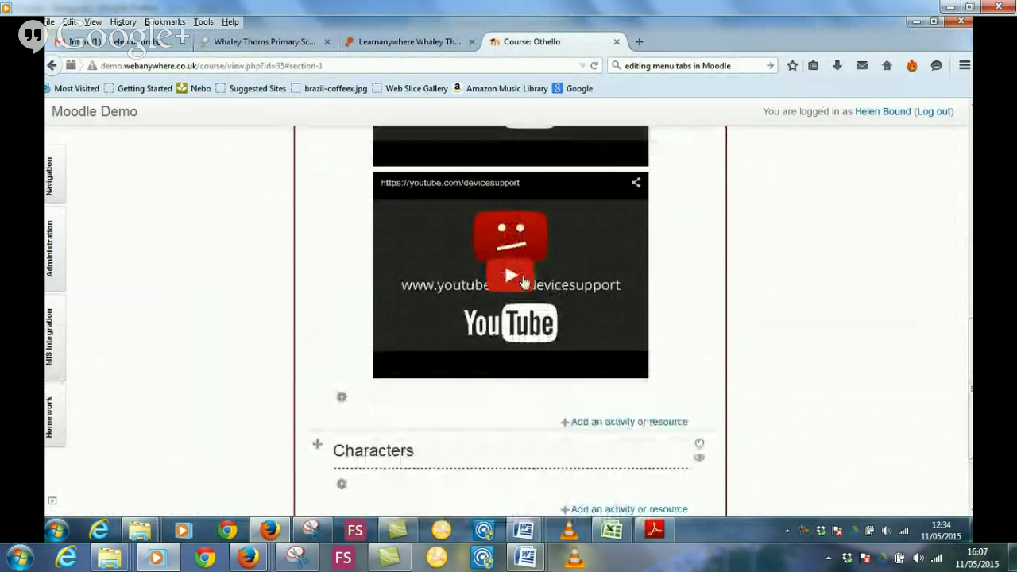
pyautogui.click(513, 288)
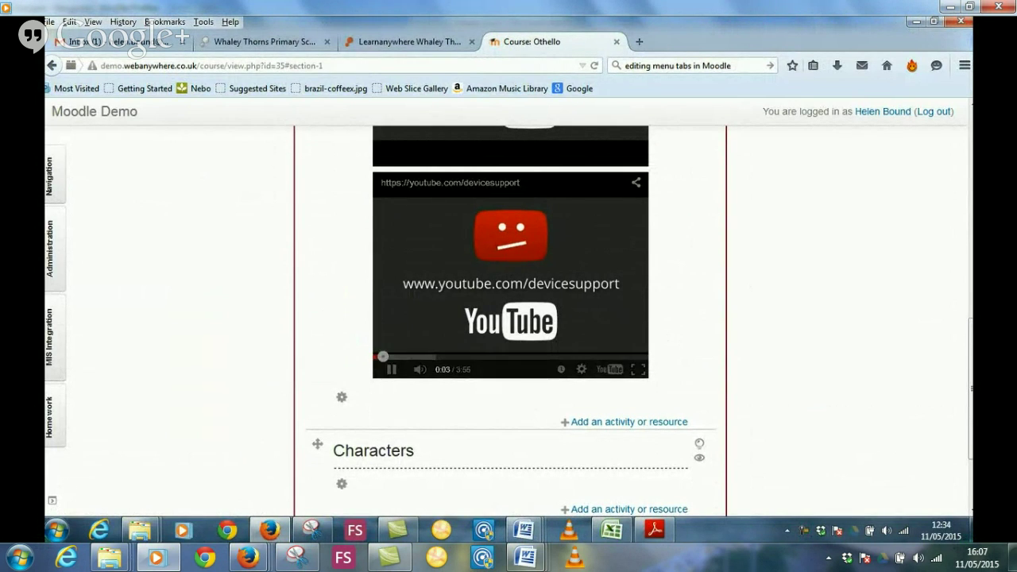
pyautogui.click(391, 370)
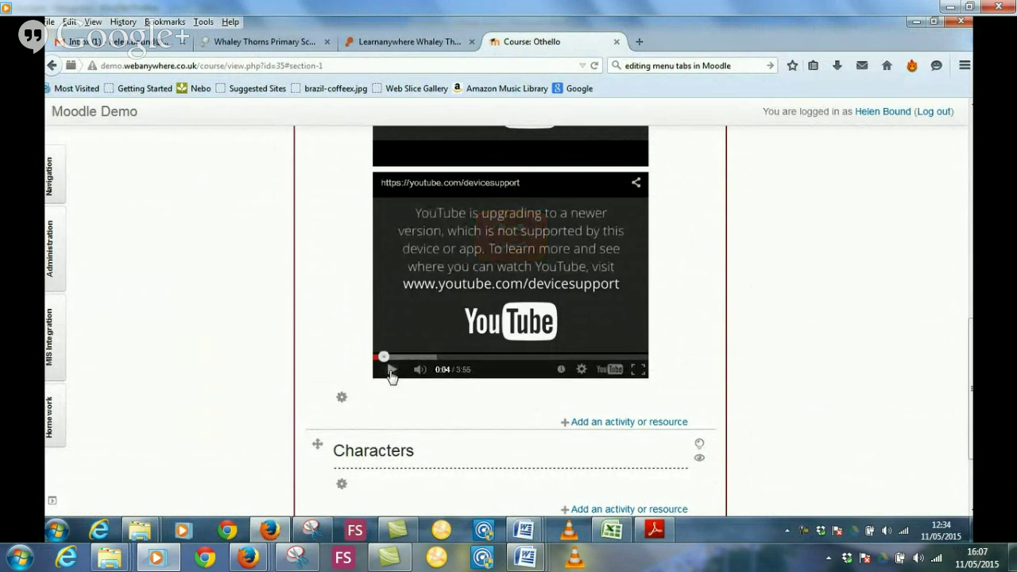
# Replace the garbled Plot summary text with 'Youtube link'.
pyautogui.click(340, 400)
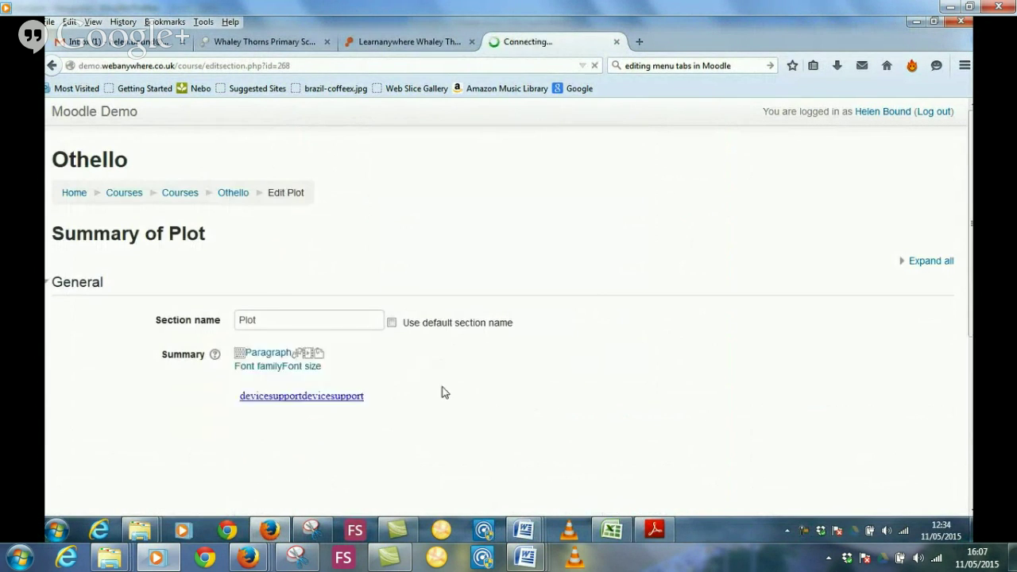
pyautogui.moveTo(382, 438); pyautogui.dragTo(232, 443)
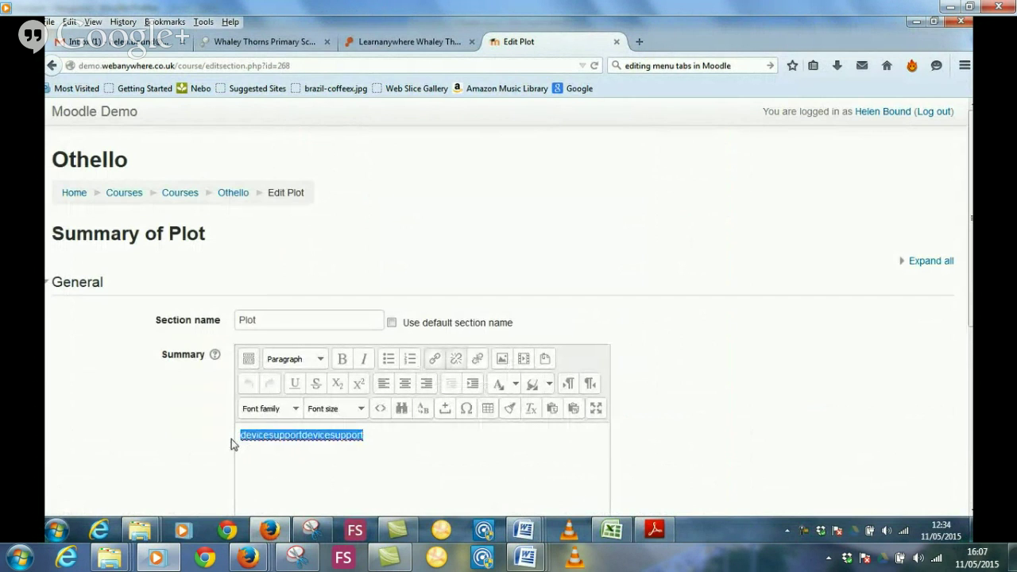
pyautogui.press('Delete')
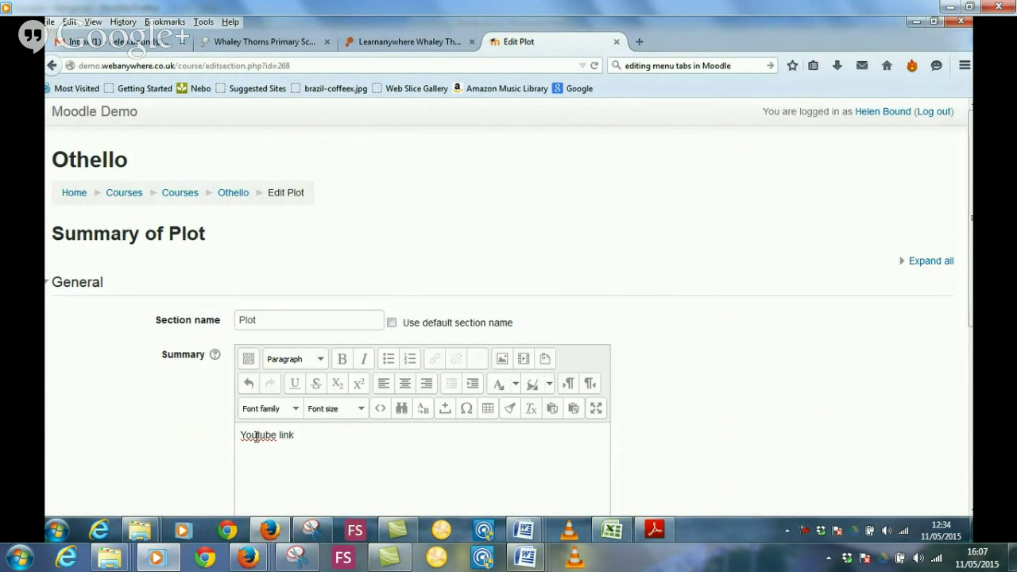
pyautogui.moveTo(268, 435); pyautogui.dragTo(236, 442)
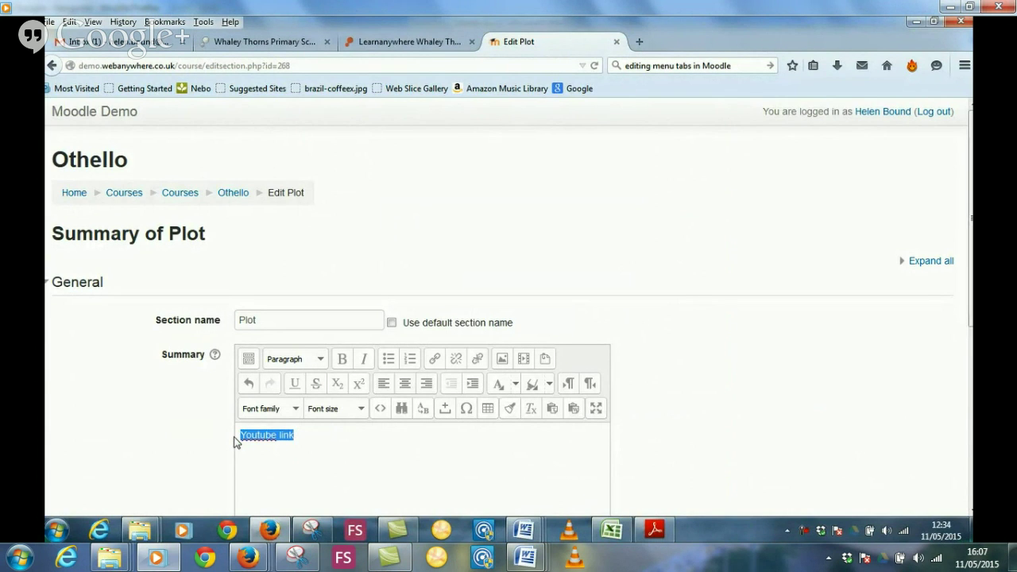
# Hyperlink 'Youtube link' to the copied YouTube URL and save the Plot section.
pyautogui.click(435, 362)
pyautogui.rightClick(416, 225)
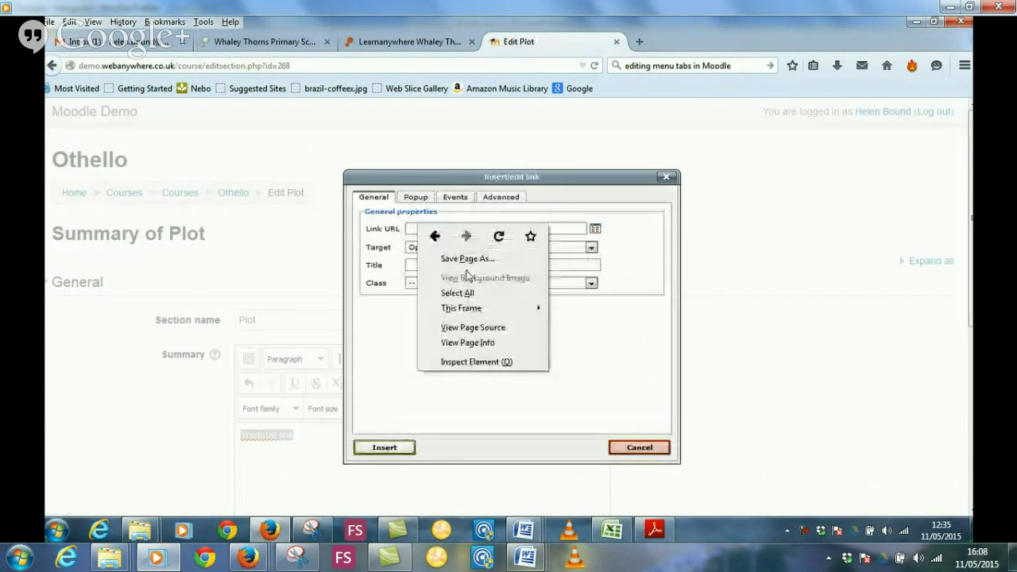
pyautogui.click(411, 229)
pyautogui.rightClick(413, 230)
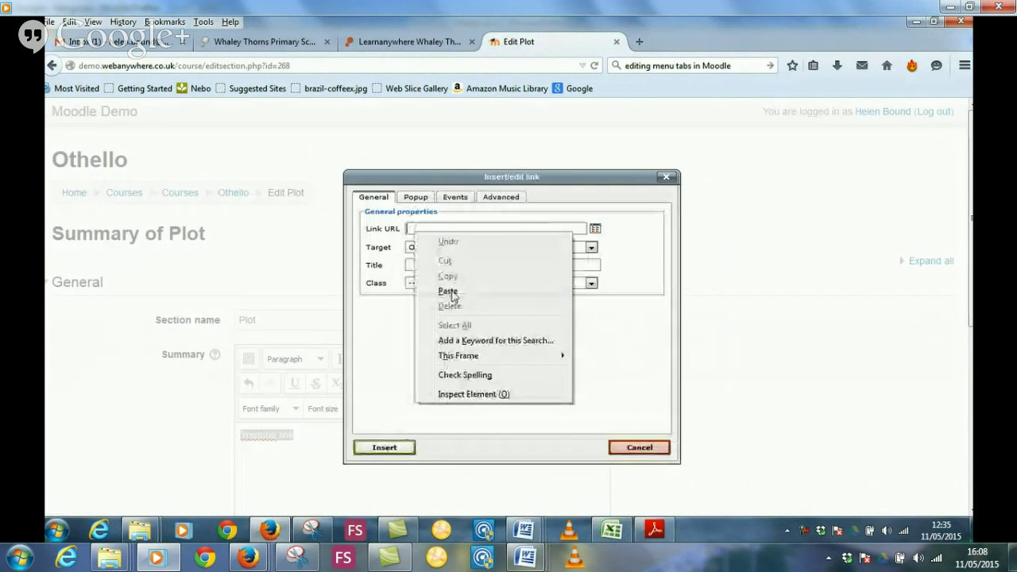
pyautogui.click(448, 292)
pyautogui.click(383, 447)
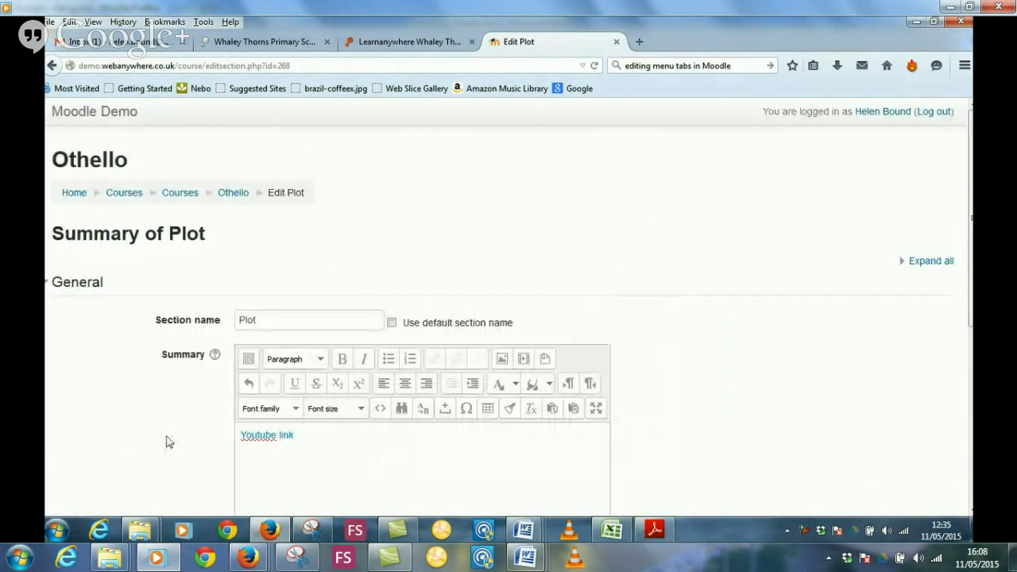
pyautogui.scroll(-4, 167, 442)
pyautogui.click(299, 380)
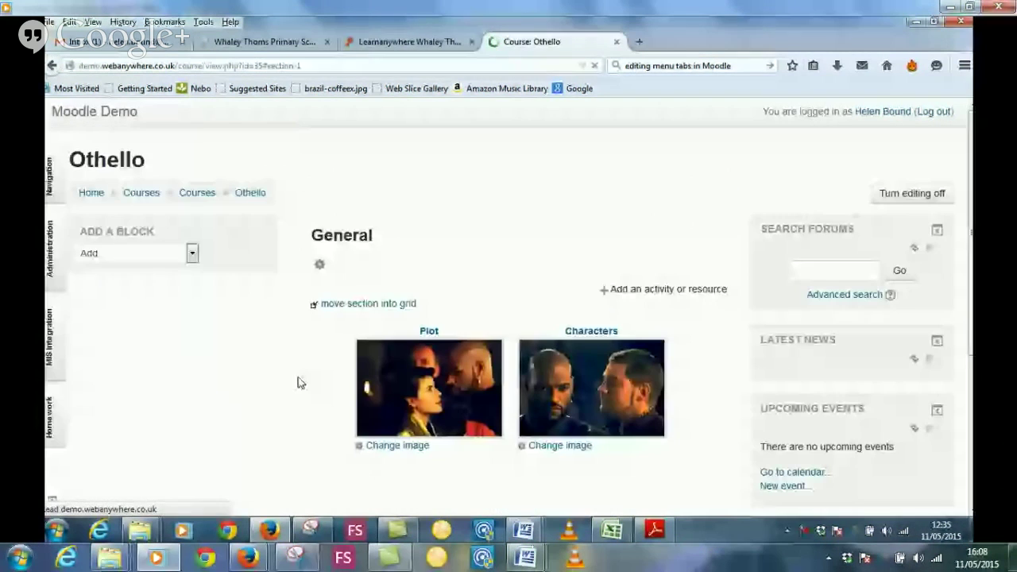
# Scroll the course page to check the 'ocular proof' Plot video and empty Characters section.
pyautogui.scroll(-3, 284, 397)
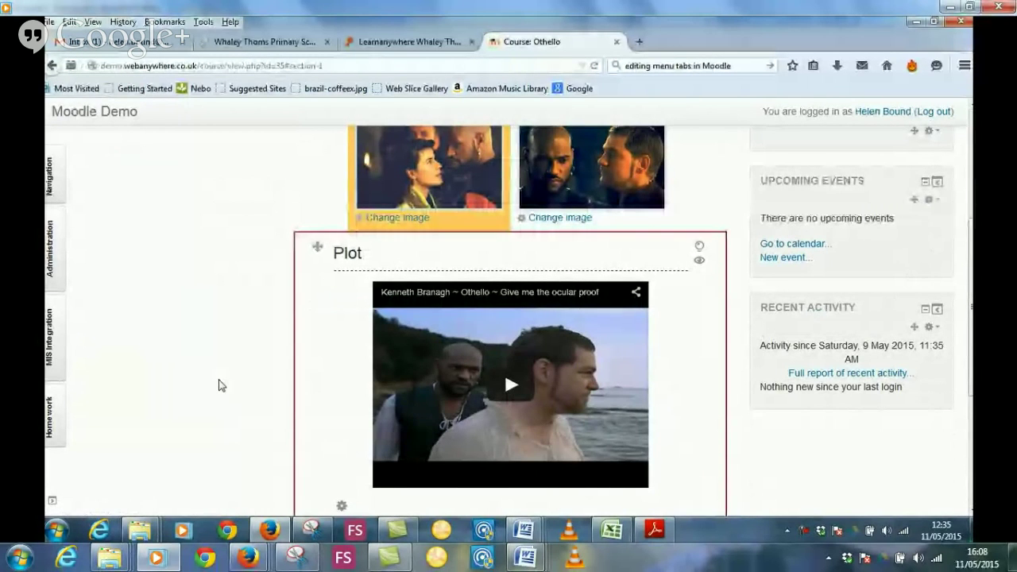
pyautogui.scroll(-3, 221, 386)
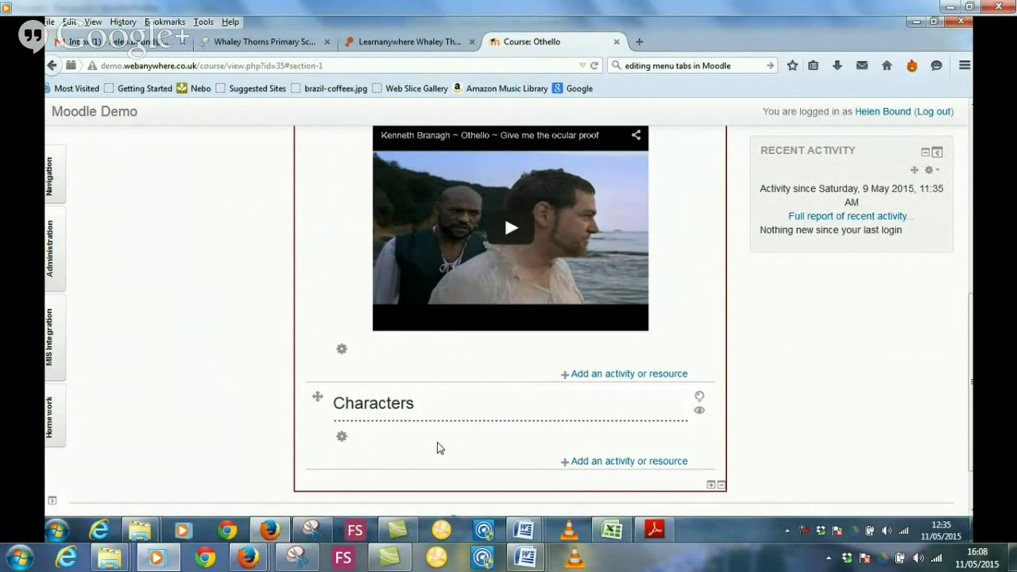
pyautogui.scroll(-2, 441, 448)
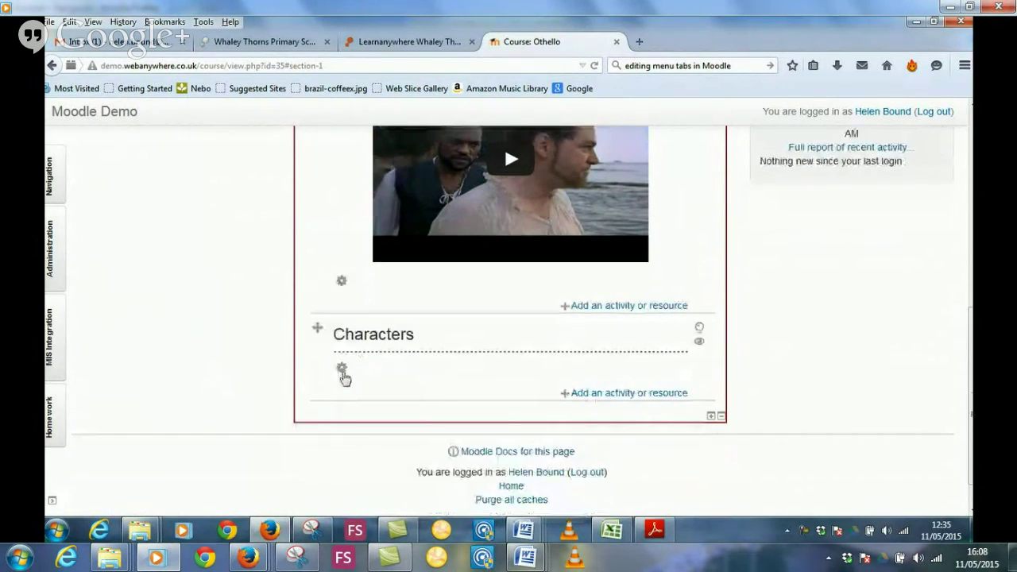
# Enter 'Youtubevideo' in the Characters summary and start making it a link.
pyautogui.click(342, 370)
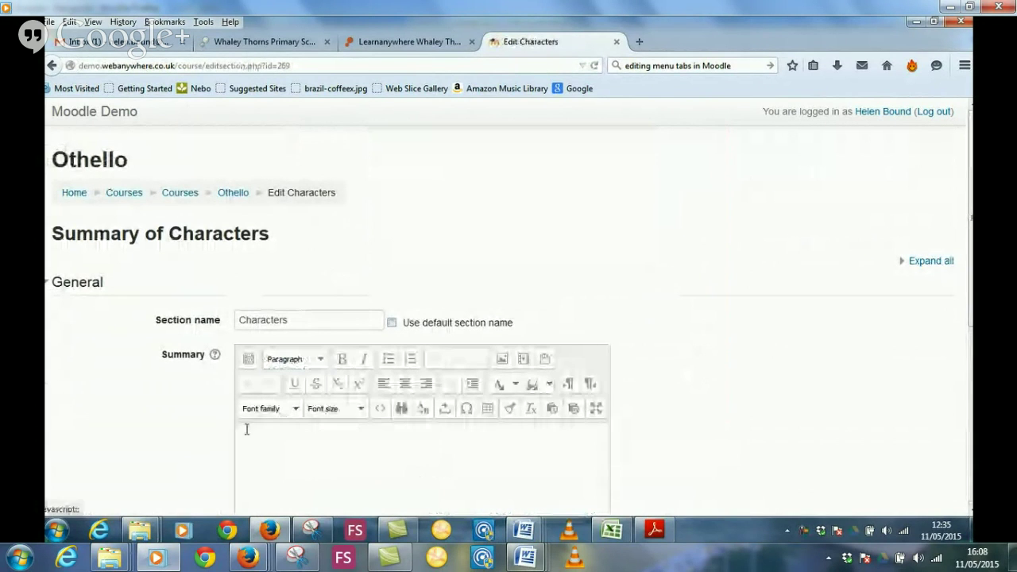
pyautogui.click(275, 436)
pyautogui.scroll(-7, 278, 438)
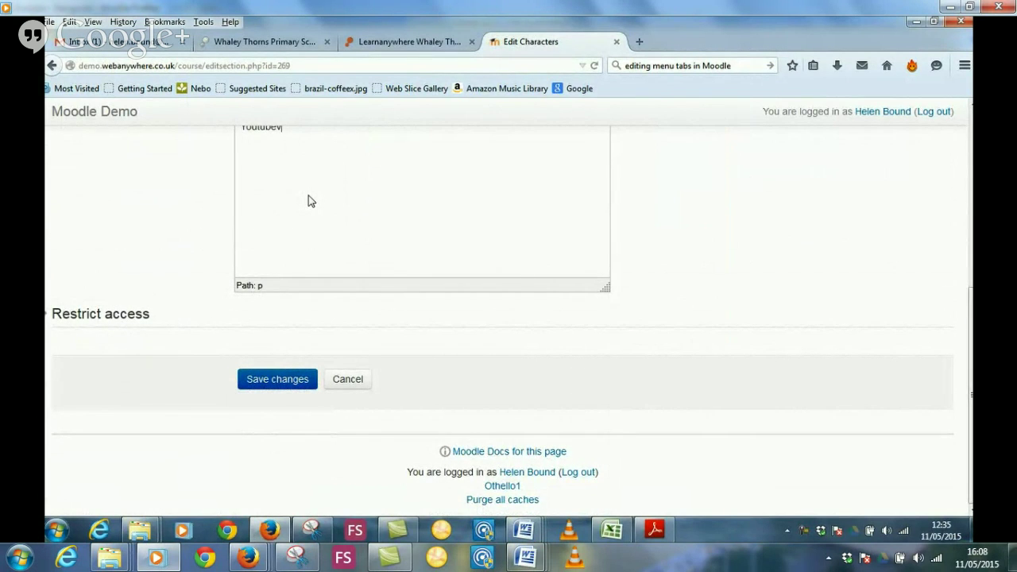
pyautogui.scroll(5, 329, 204)
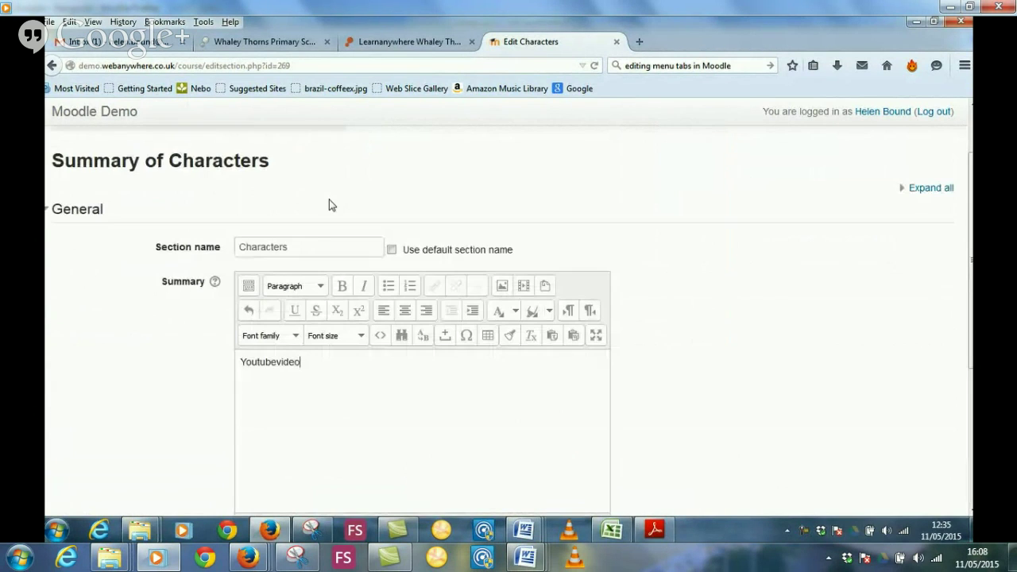
pyautogui.moveTo(303, 362); pyautogui.dragTo(191, 376)
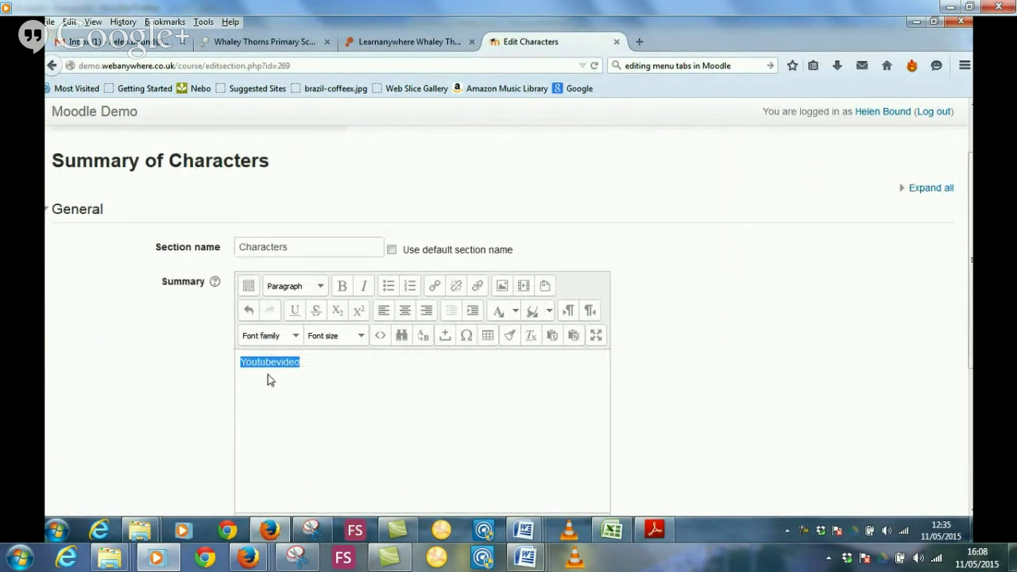
pyautogui.click(433, 288)
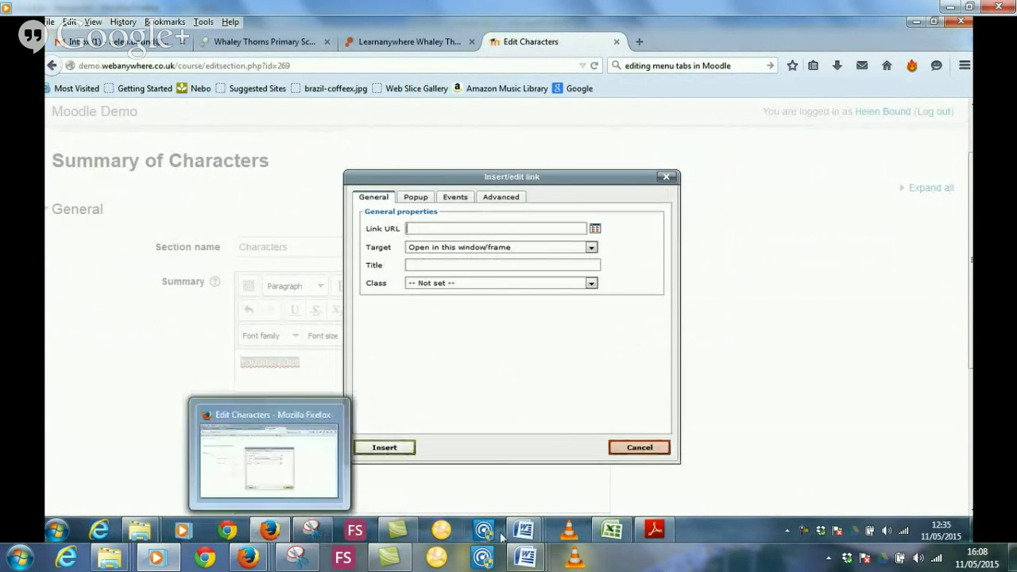
# Copy the third YouTube address from Othello.docx.
pyautogui.moveTo(525, 530)
pyautogui.click(227, 460)
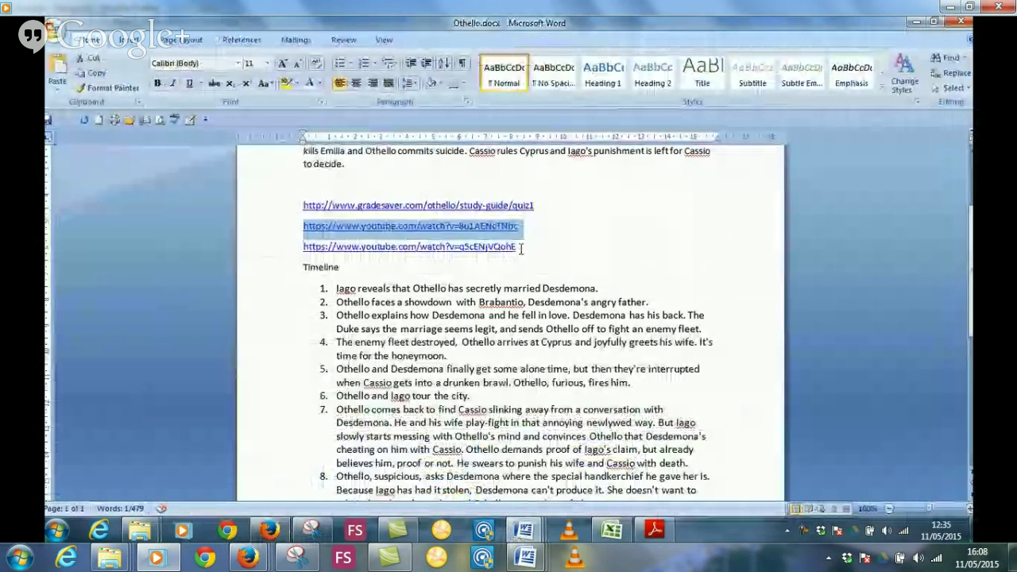
pyautogui.moveTo(517, 247); pyautogui.dragTo(350, 248)
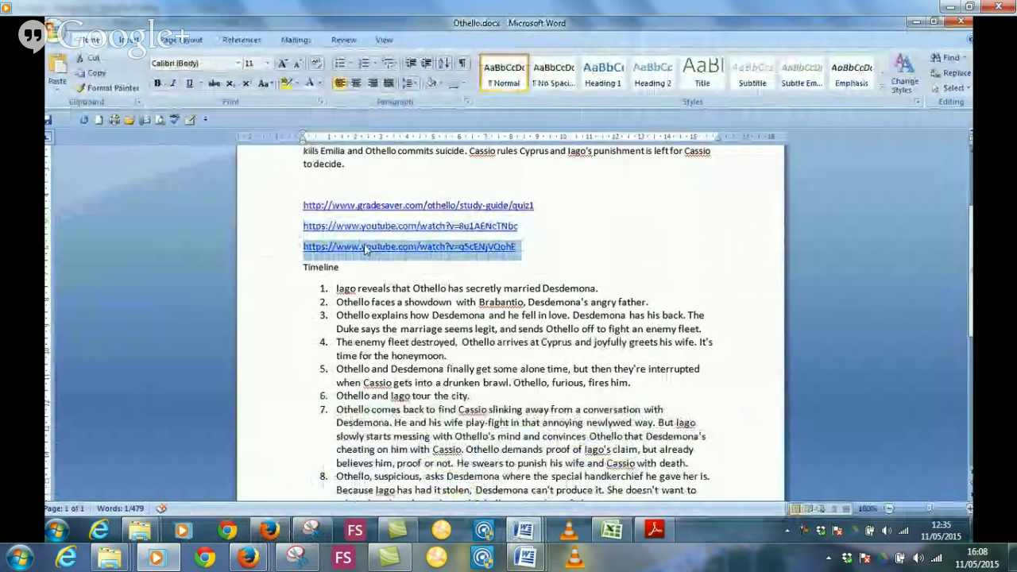
pyautogui.rightClick(365, 247)
pyautogui.click(403, 271)
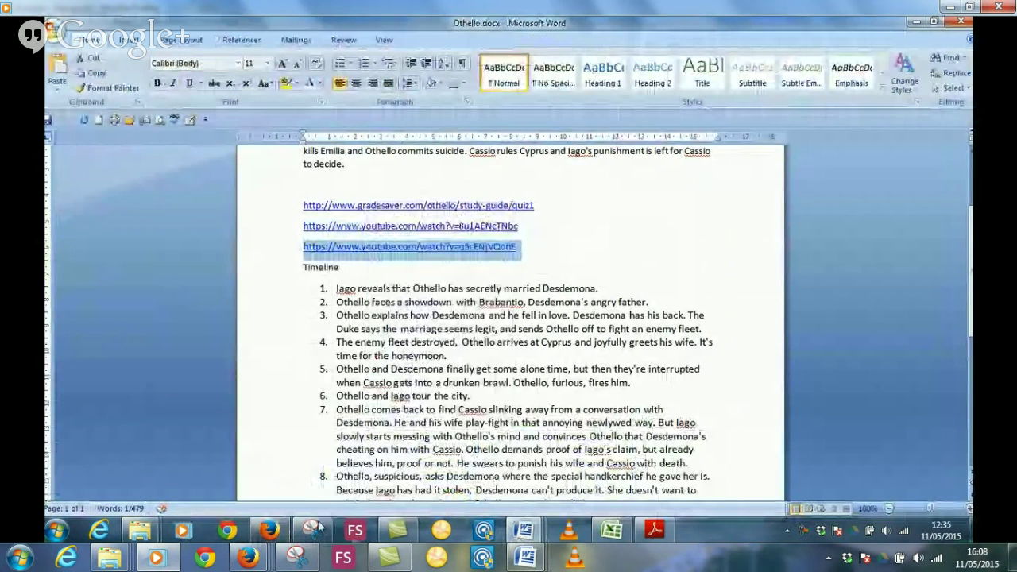
pyautogui.click(270, 530)
# Link 'Youtubevideo' to the third YouTube address, save Characters, and check the embedded speech video.
pyautogui.rightClick(429, 228)
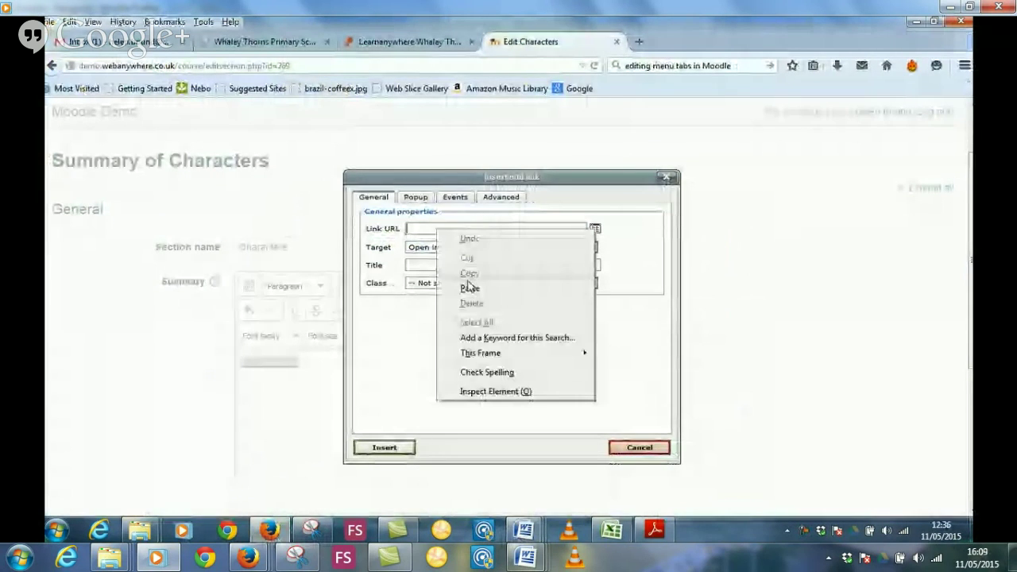
pyautogui.click(467, 288)
pyautogui.click(381, 448)
pyautogui.scroll(-5, 376, 452)
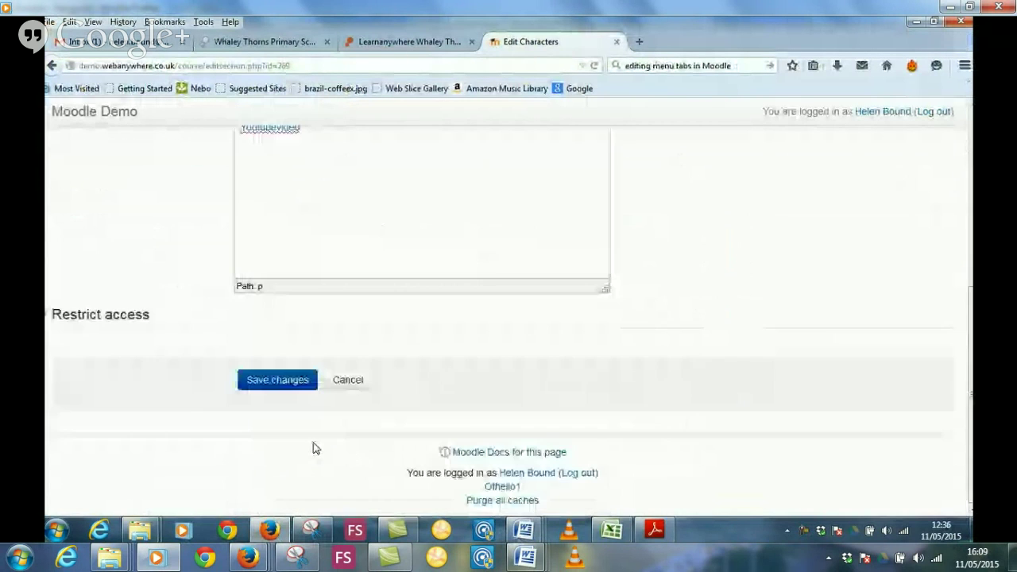
pyautogui.click(289, 380)
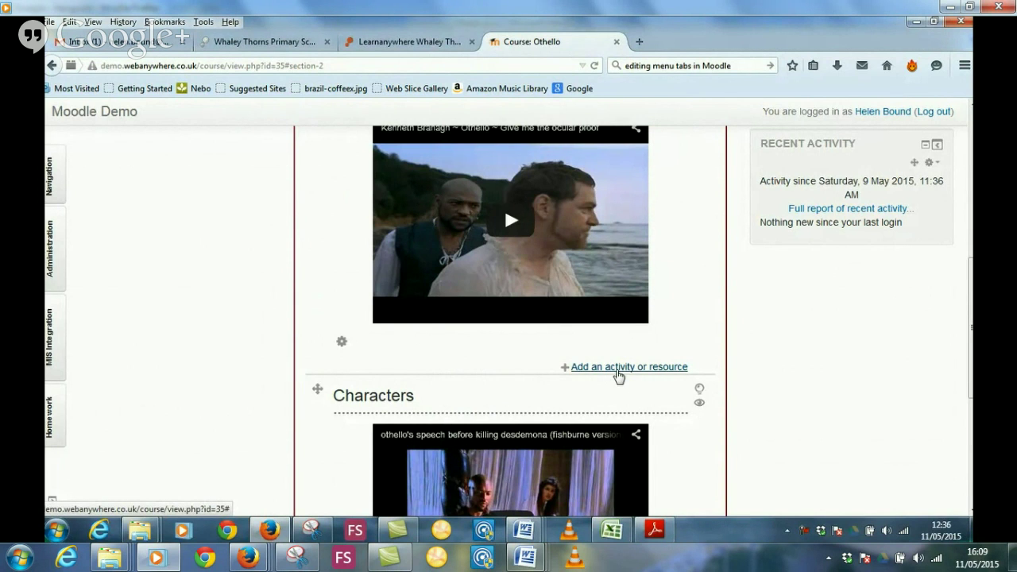
pyautogui.scroll(-3, 660, 373)
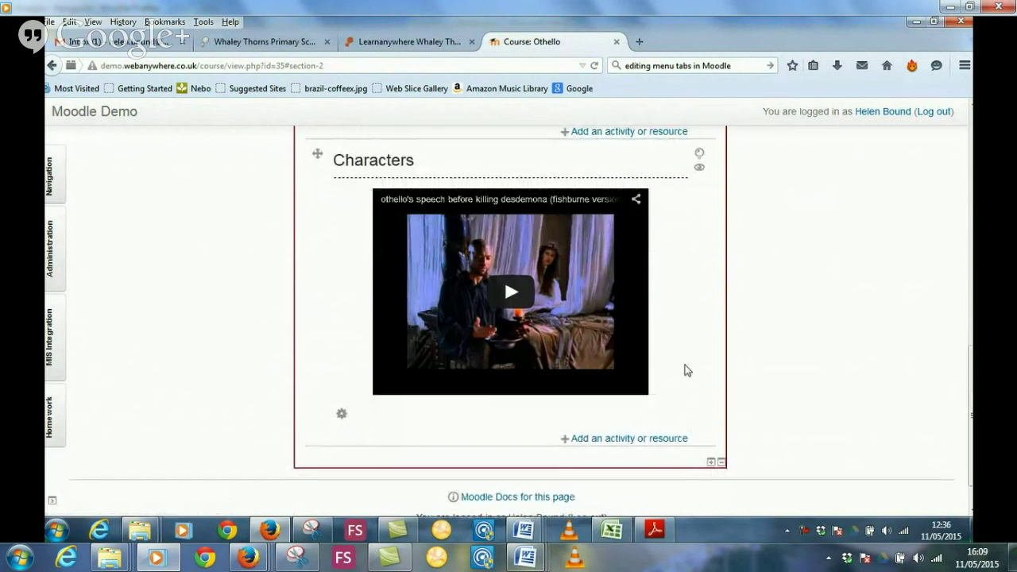
pyautogui.scroll(3, 685, 370)
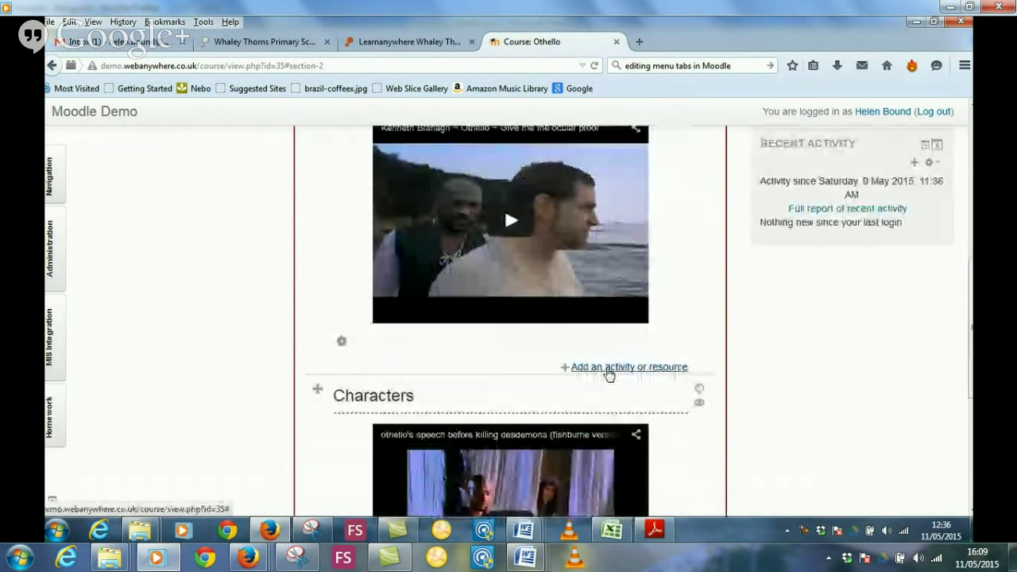
# Add a Forum to Plot and name it 'What type of Shakespeare play is Othello?'.
pyautogui.click(646, 367)
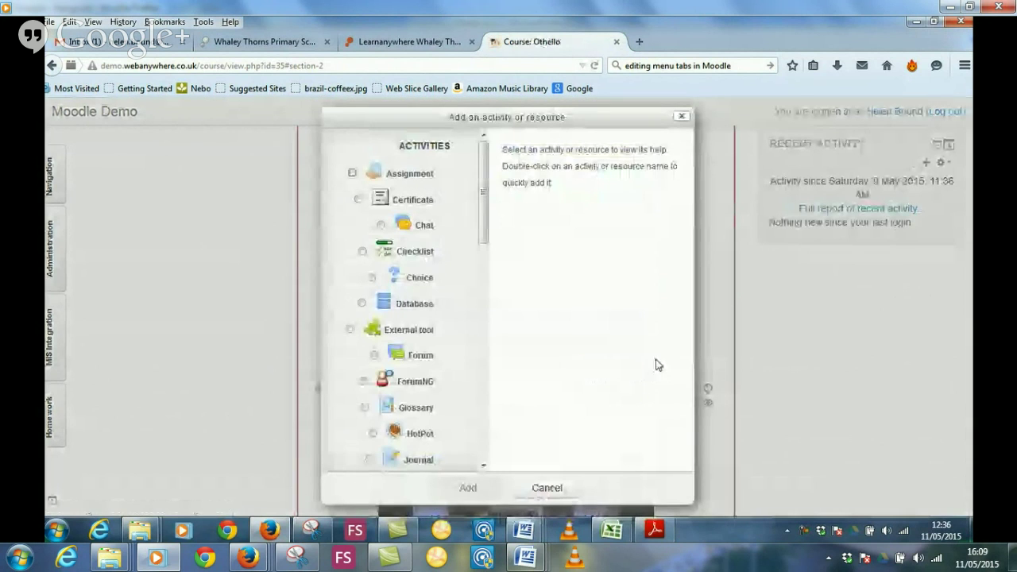
pyautogui.click(379, 355)
pyautogui.click(467, 490)
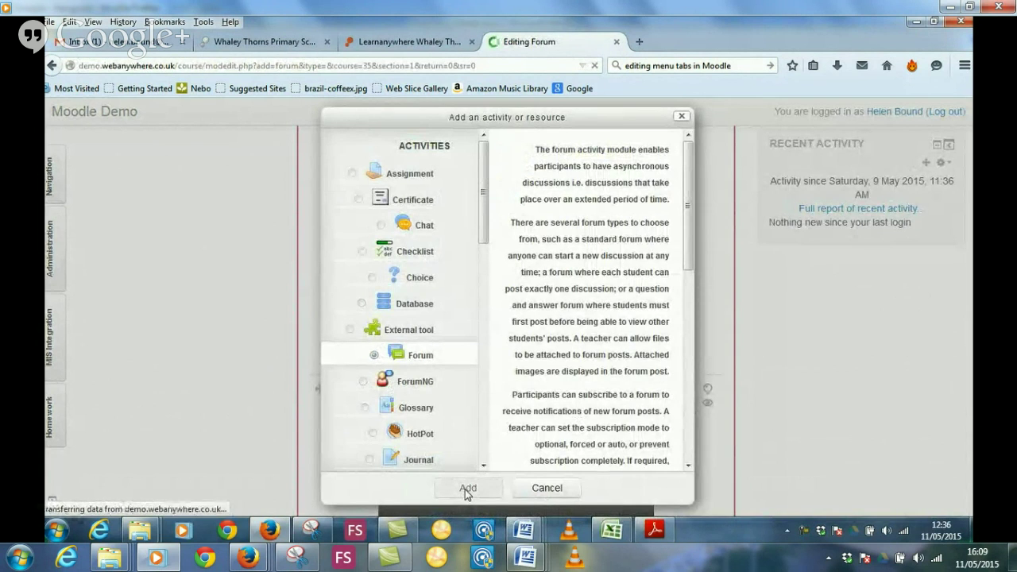
pyautogui.scroll(-5, 341, 421)
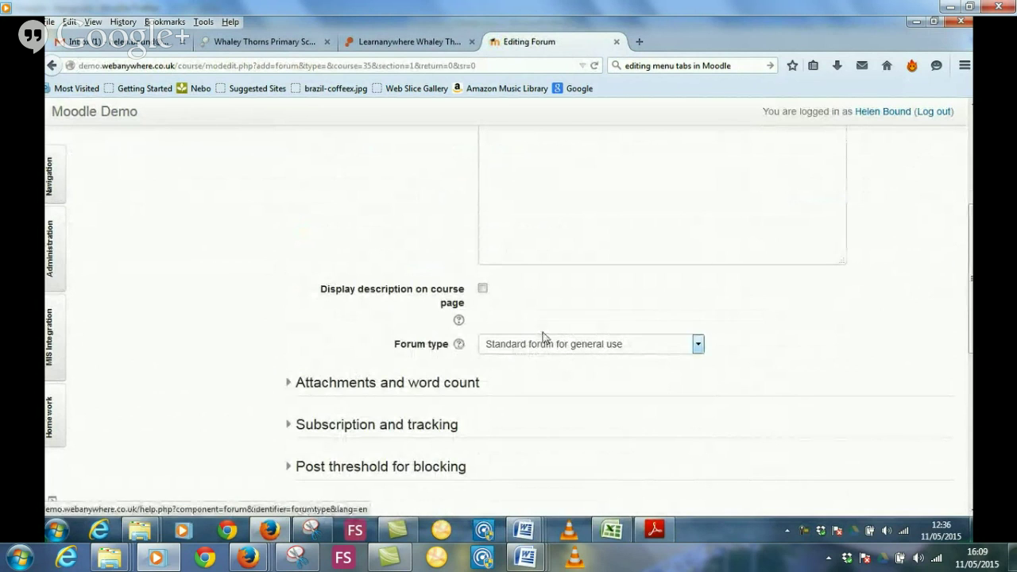
pyautogui.scroll(5, 556, 330)
pyautogui.click(501, 318)
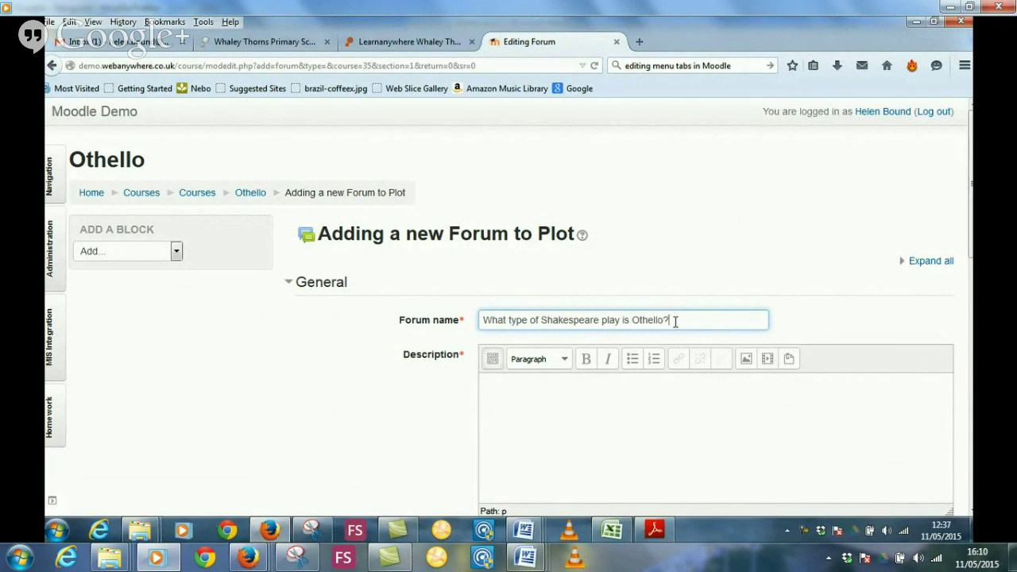
# Write the description 'A forum to discuss one of Shakespeare's three play themes', fixing the spelling.
pyautogui.click(532, 406)
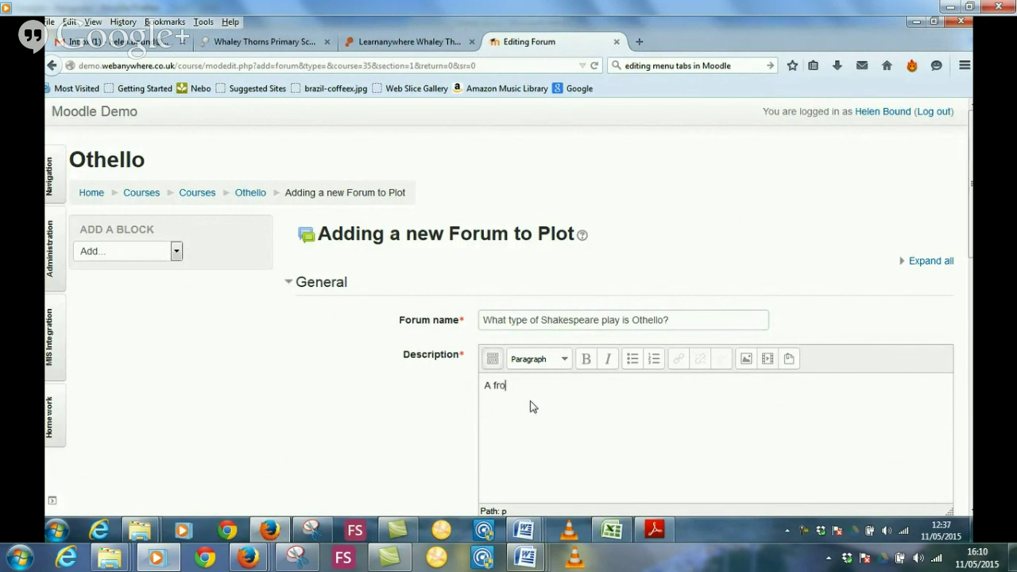
pyautogui.write('A froum')
pyautogui.press('BackSpace')
pyautogui.press('BackSpace')
pyautogui.press('BackSpace')
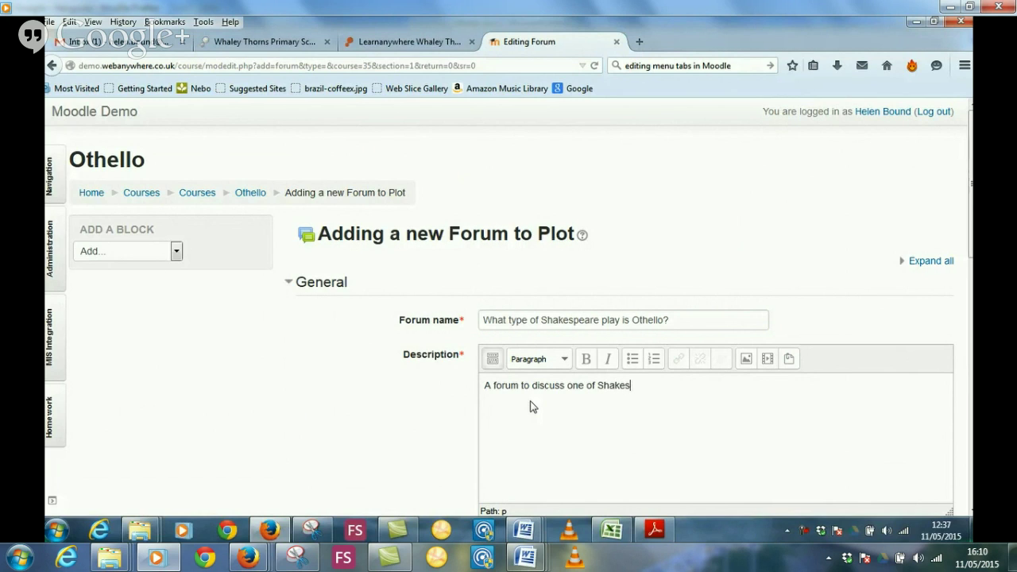
pyautogui.write('res three play themes')
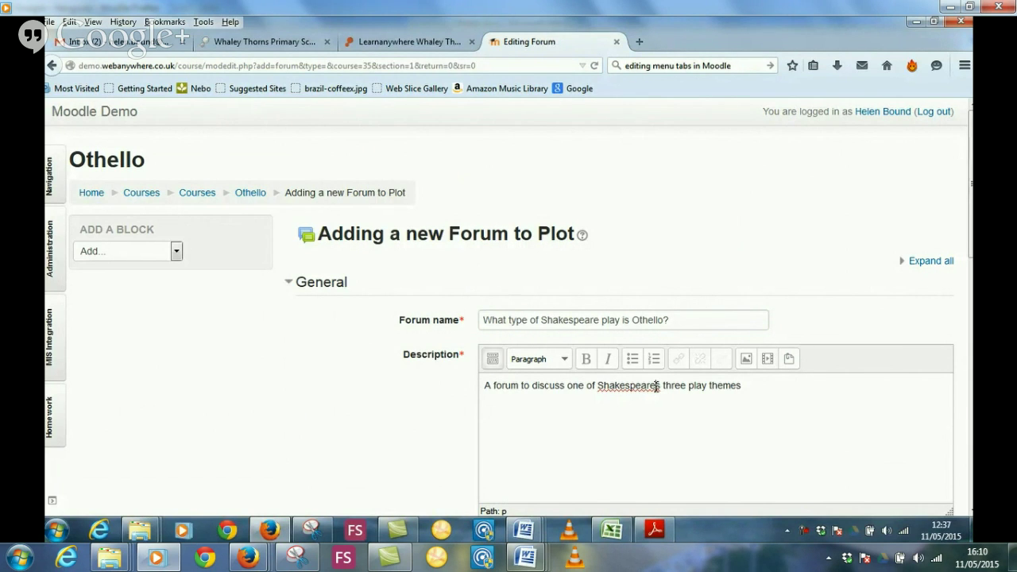
pyautogui.rightClick(655, 384)
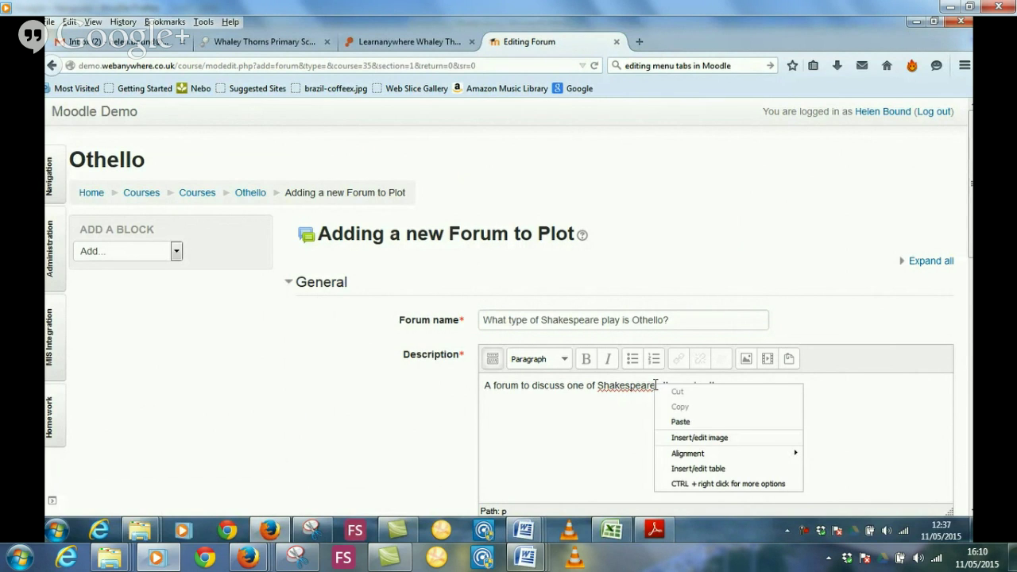
pyautogui.click(637, 387)
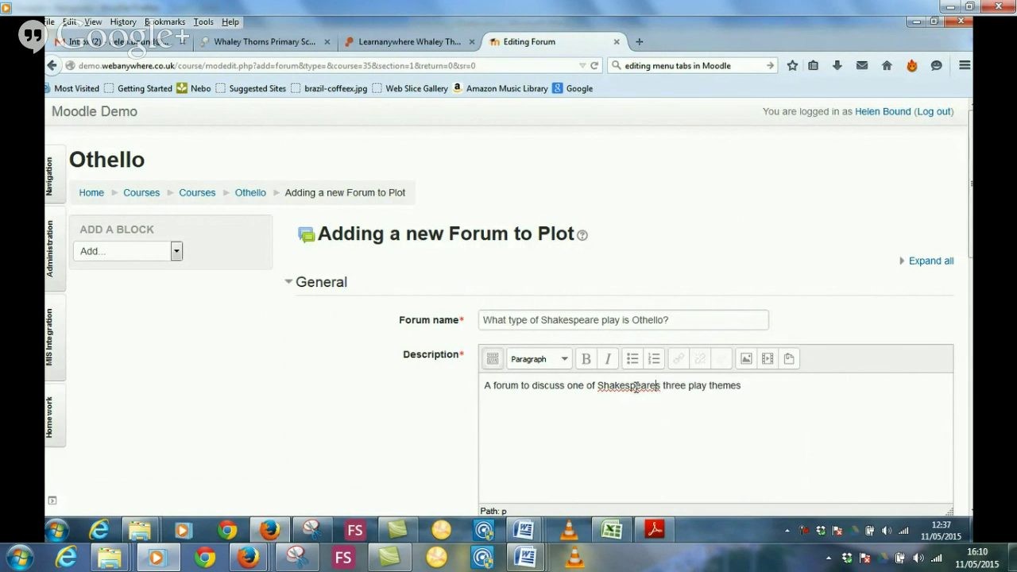
pyautogui.keyDown('ctrl'); pyautogui.rightClick(636, 389); pyautogui.keyUp('ctrl')
pyautogui.click(681, 175)
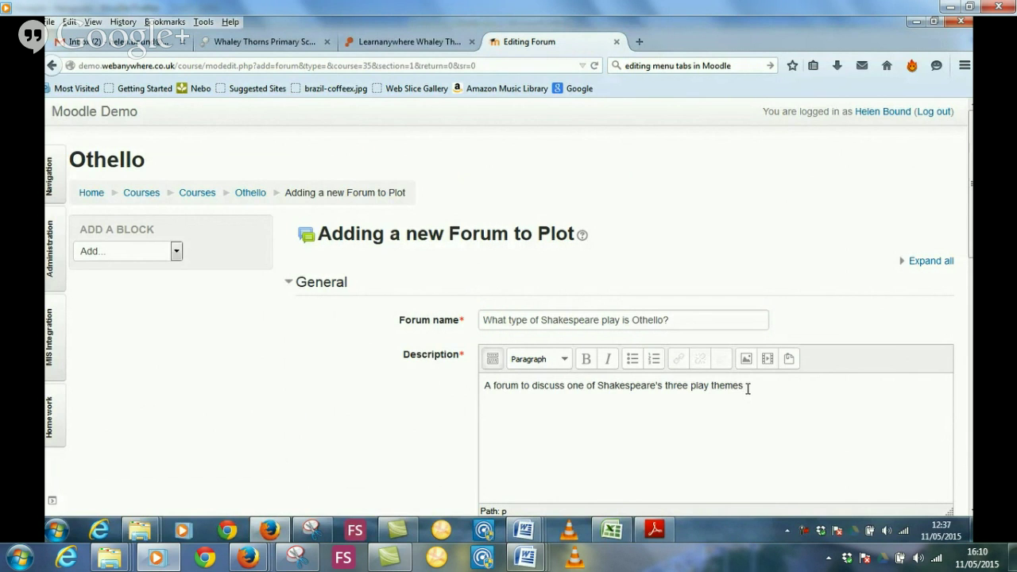
# Review the forum type help, keep Standard forum for general use, and save.
pyautogui.scroll(-5, 746, 388)
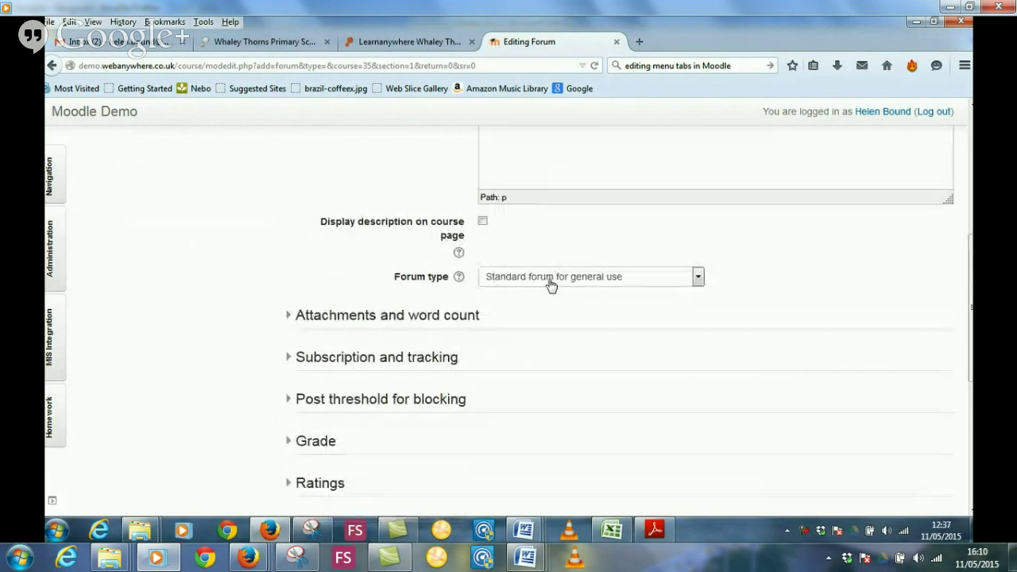
pyautogui.click(458, 277)
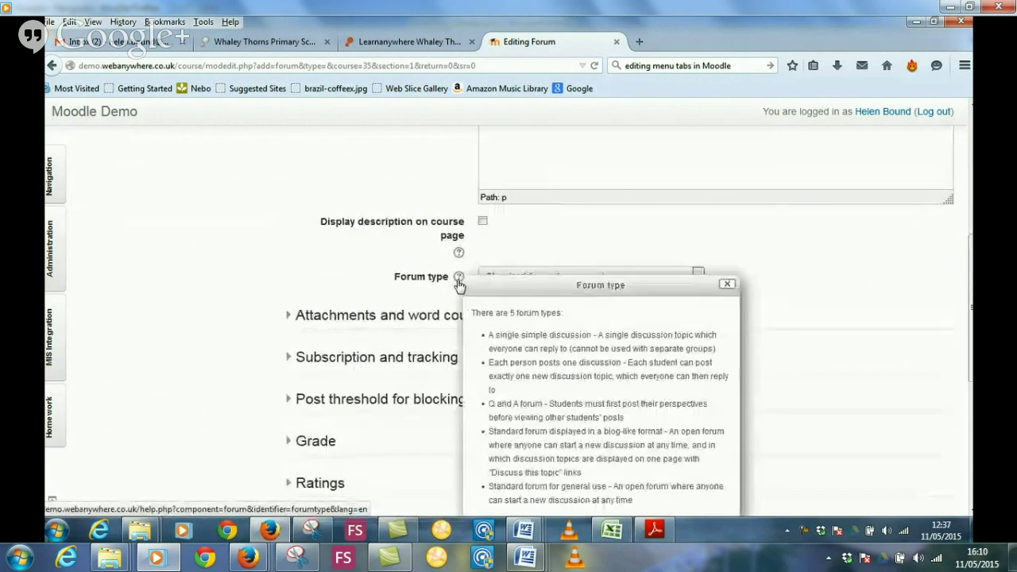
pyautogui.click(545, 247)
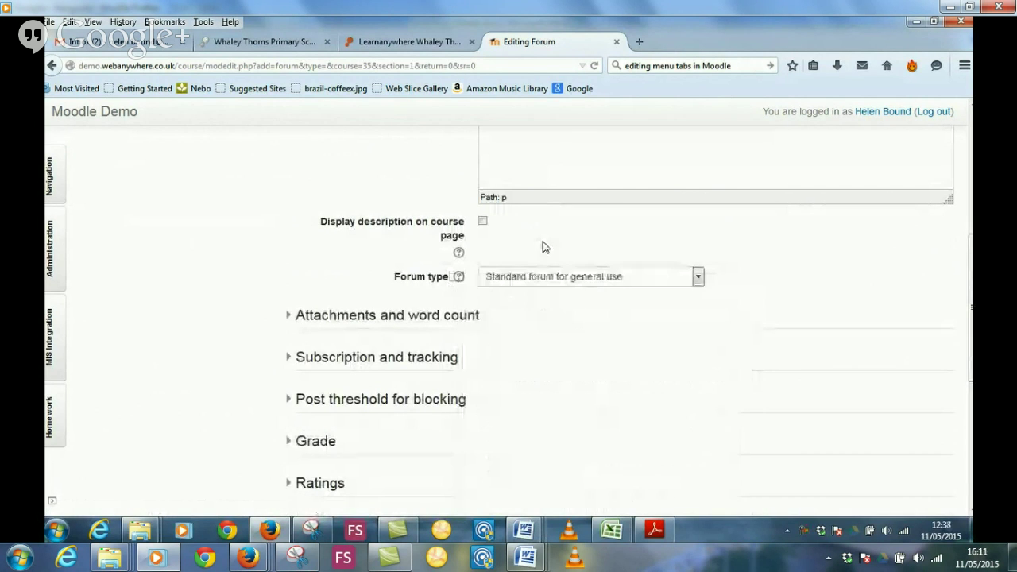
pyautogui.scroll(-4, 381, 445)
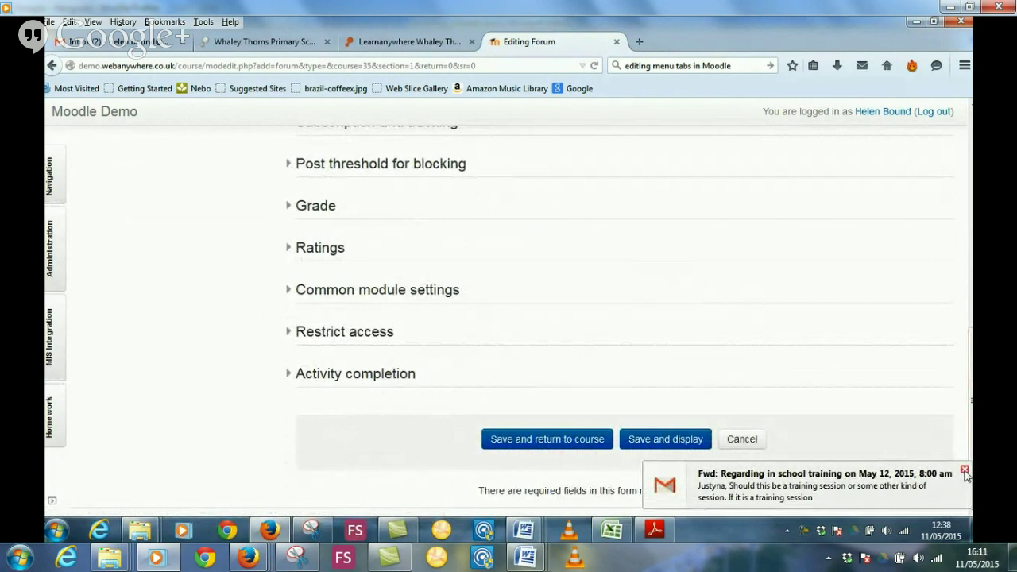
pyautogui.click(963, 469)
pyautogui.click(291, 169)
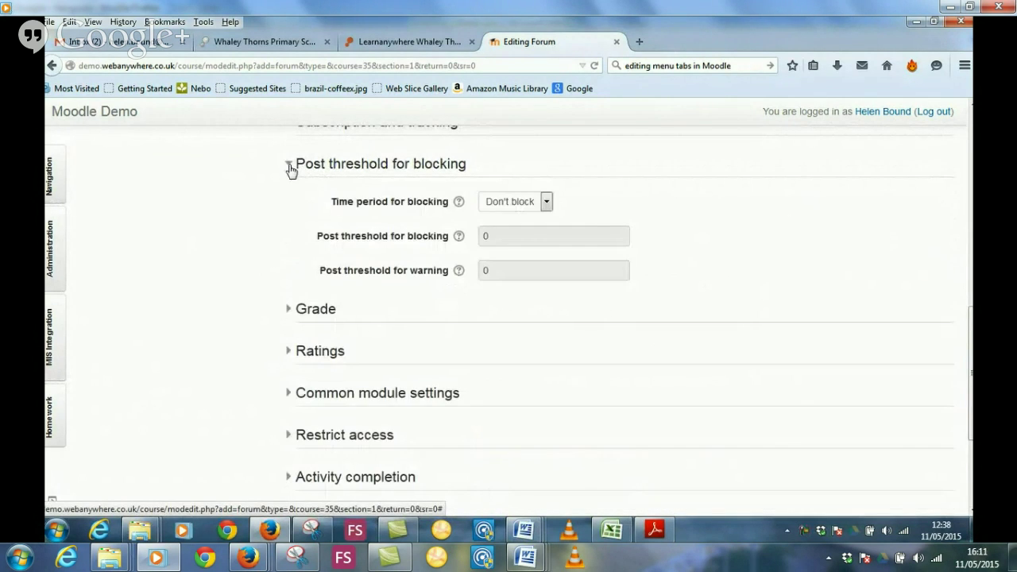
pyautogui.click(290, 168)
pyautogui.click(533, 451)
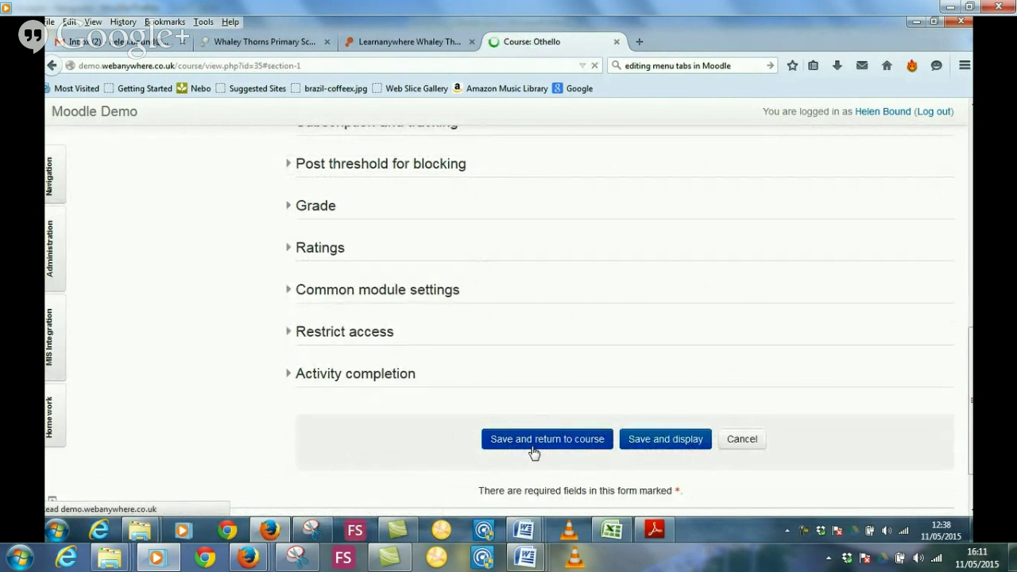
# Open the Shakespeare play forum in the Plot section.
pyautogui.scroll(-3, 724, 390)
pyautogui.click(491, 195)
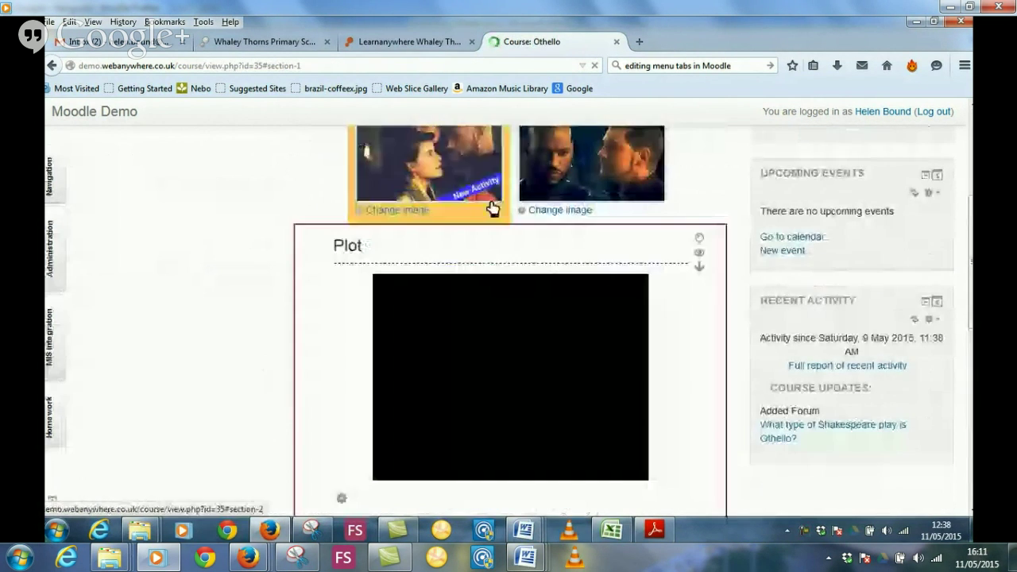
pyautogui.scroll(-3, 671, 369)
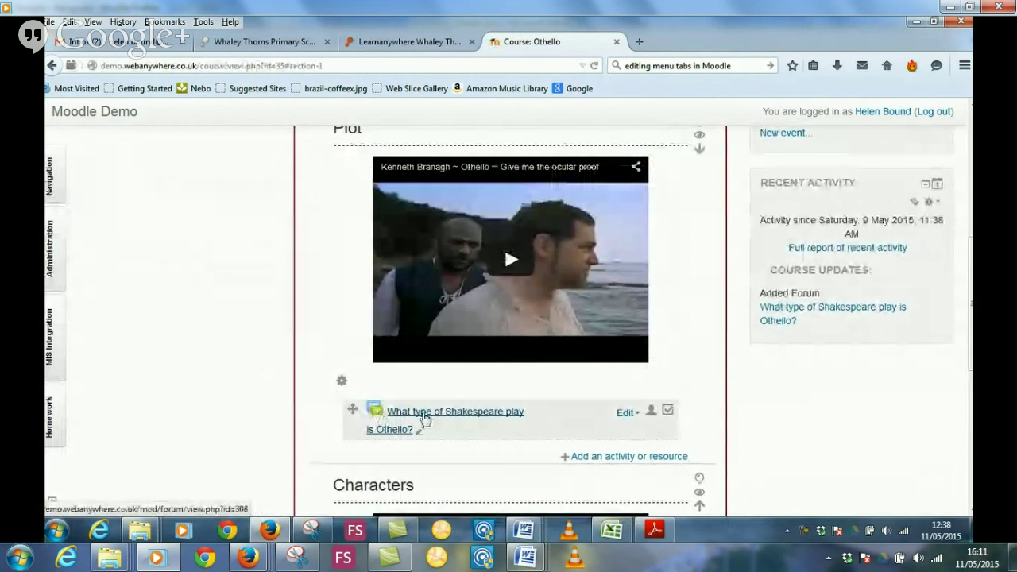
pyautogui.click(448, 417)
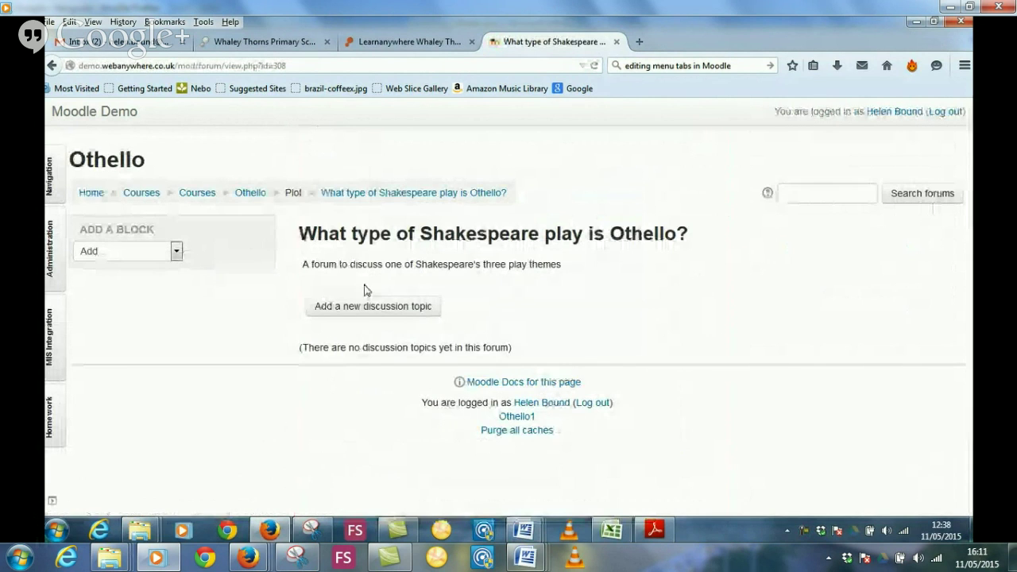
# Start a discussion titled 'Shakespeare themes' asking what category of play Othello is.
pyautogui.click(370, 313)
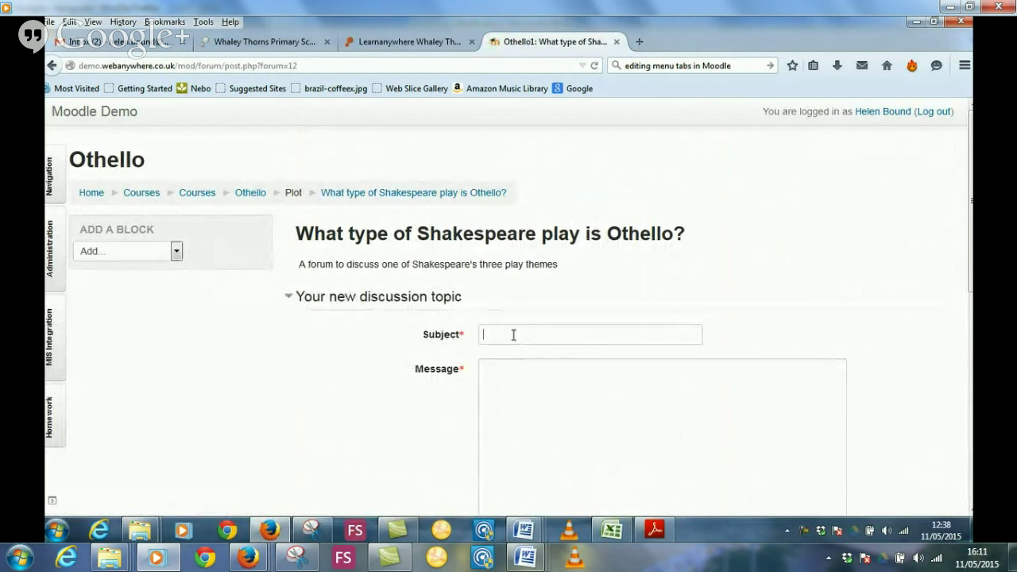
pyautogui.click(513, 335)
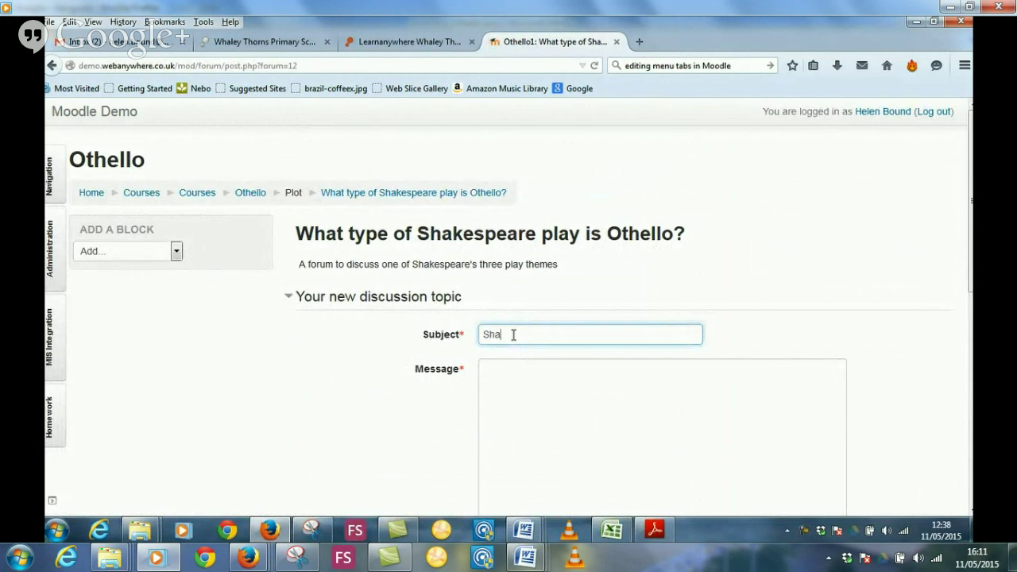
pyautogui.write('Shakespeare themes')
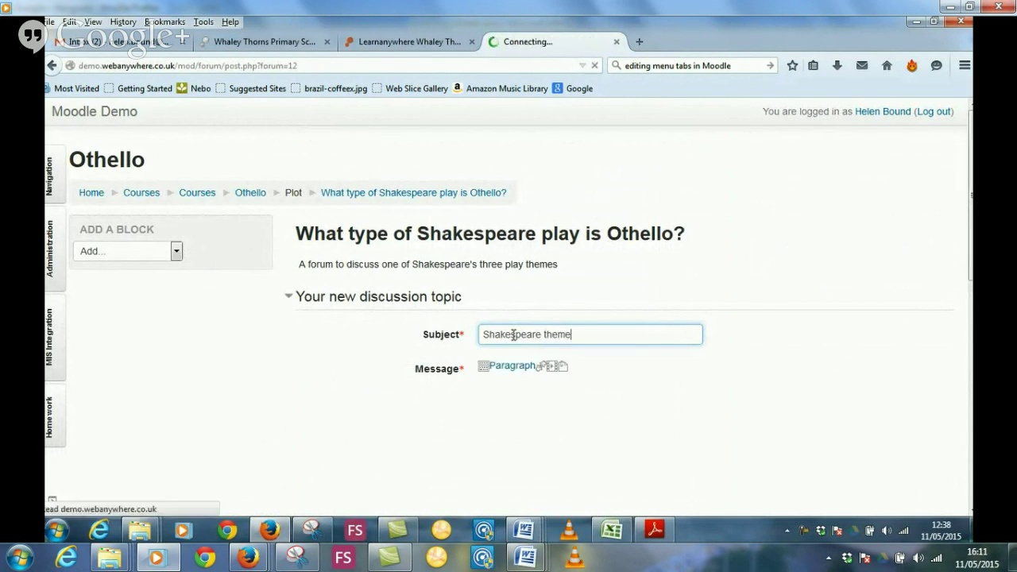
pyautogui.click(515, 401)
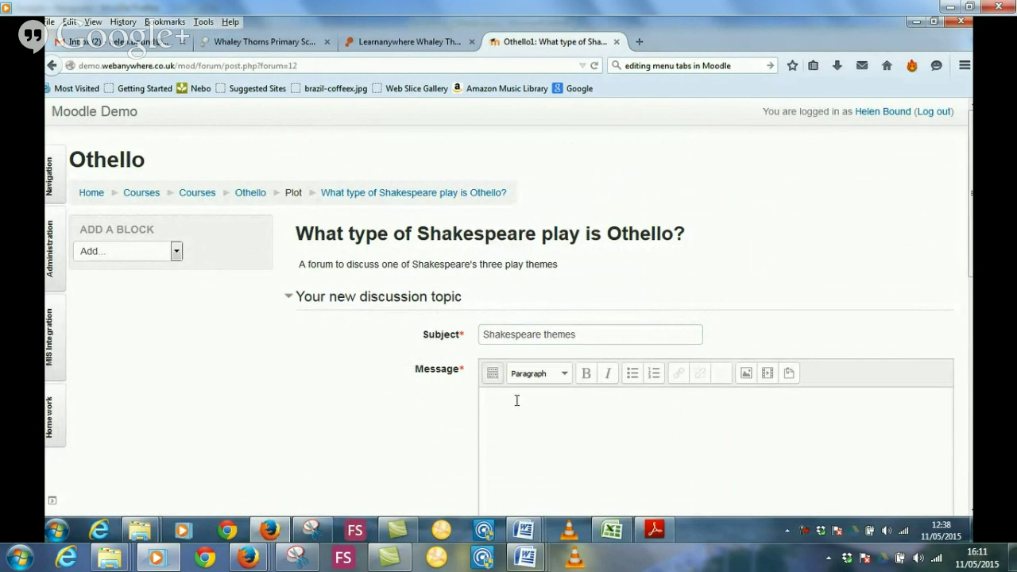
pyautogui.write('What category of play is Othello and cite three reasons why?')
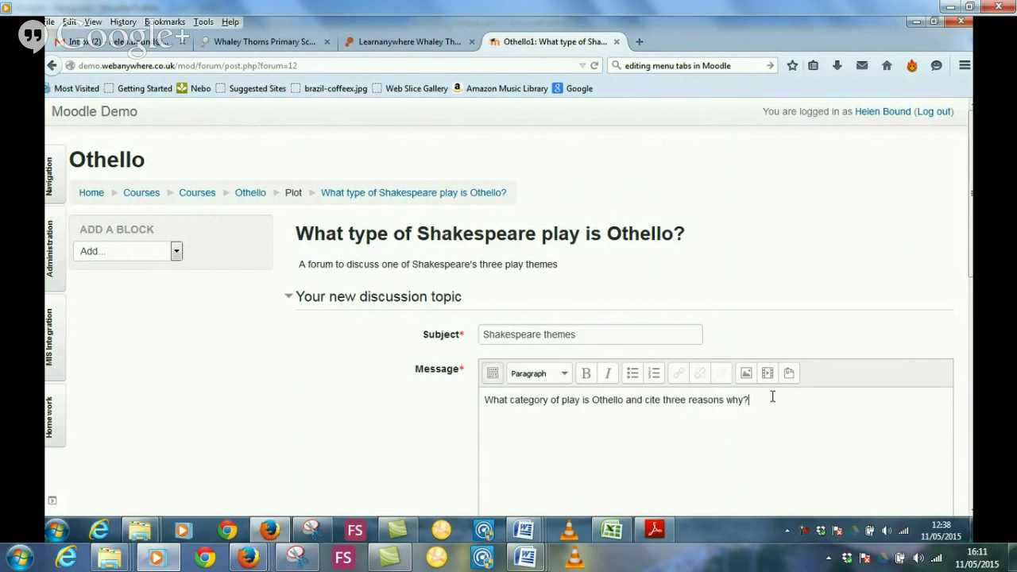
pyautogui.scroll(-5, 662, 463)
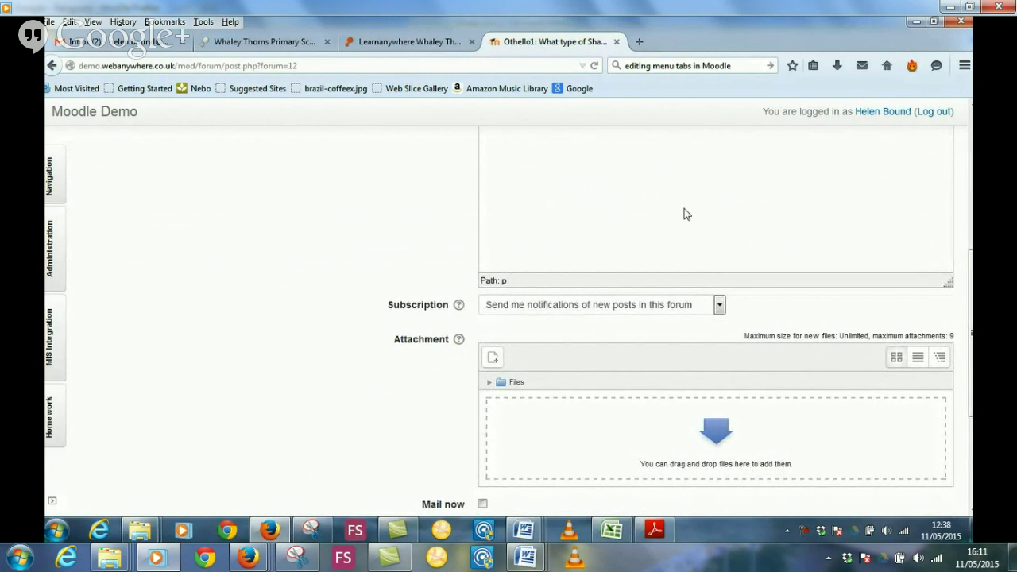
# Set the subscription to not be notified of new posts and post the discussion.
pyautogui.click(719, 305)
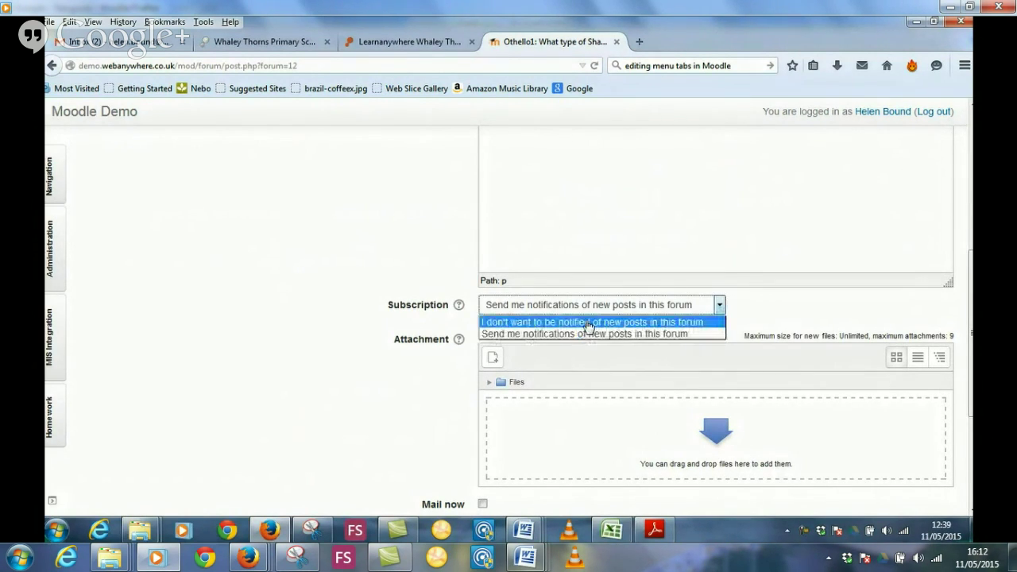
pyautogui.click(588, 322)
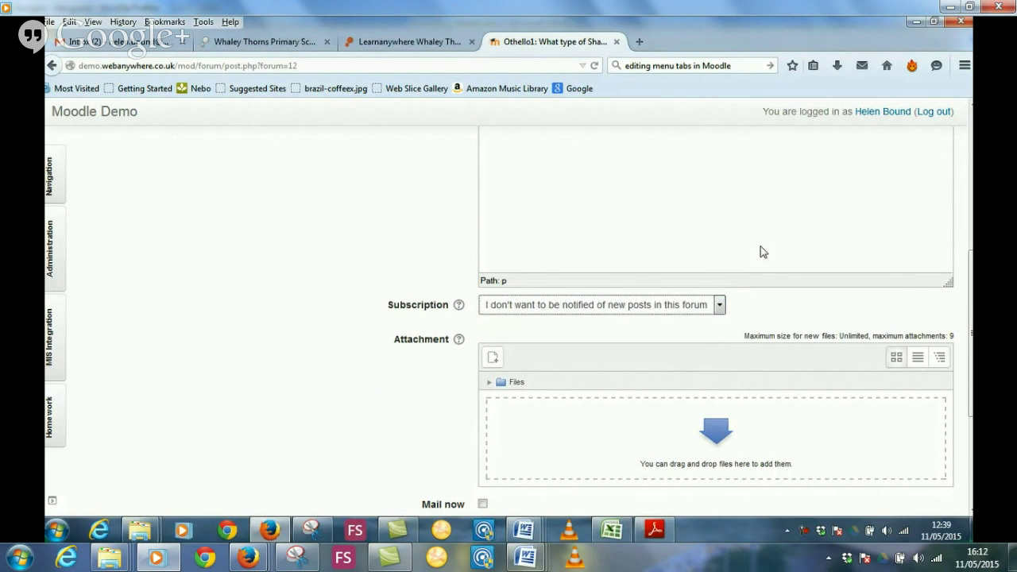
pyautogui.scroll(-2, 751, 266)
pyautogui.scroll(-1, 745, 271)
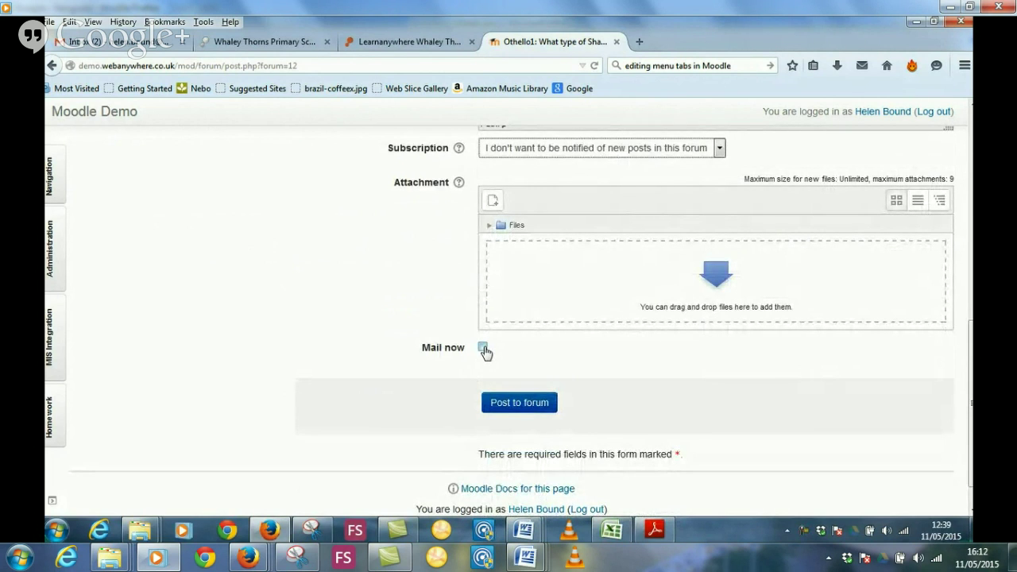
pyautogui.click(526, 405)
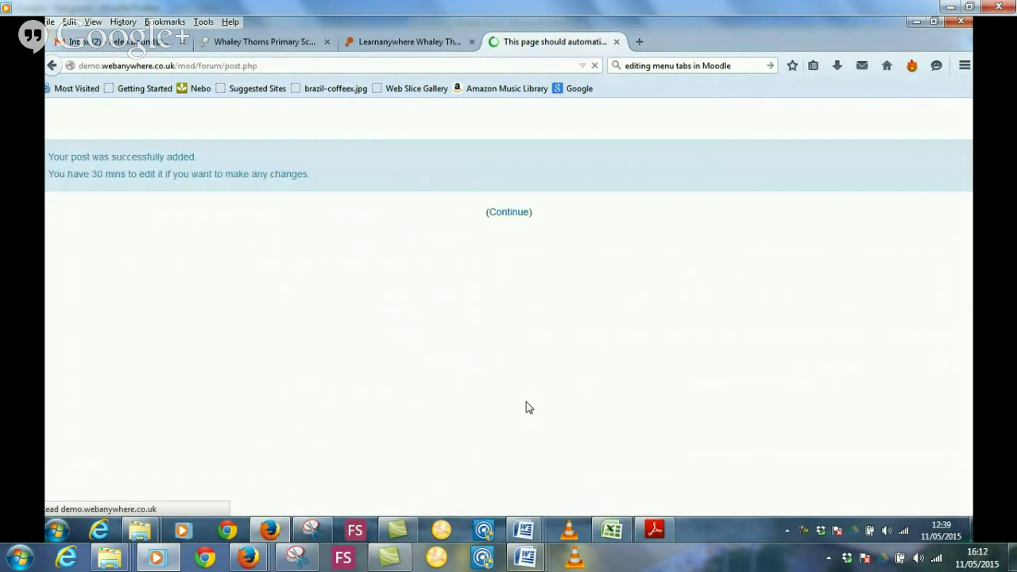
pyautogui.click(509, 212)
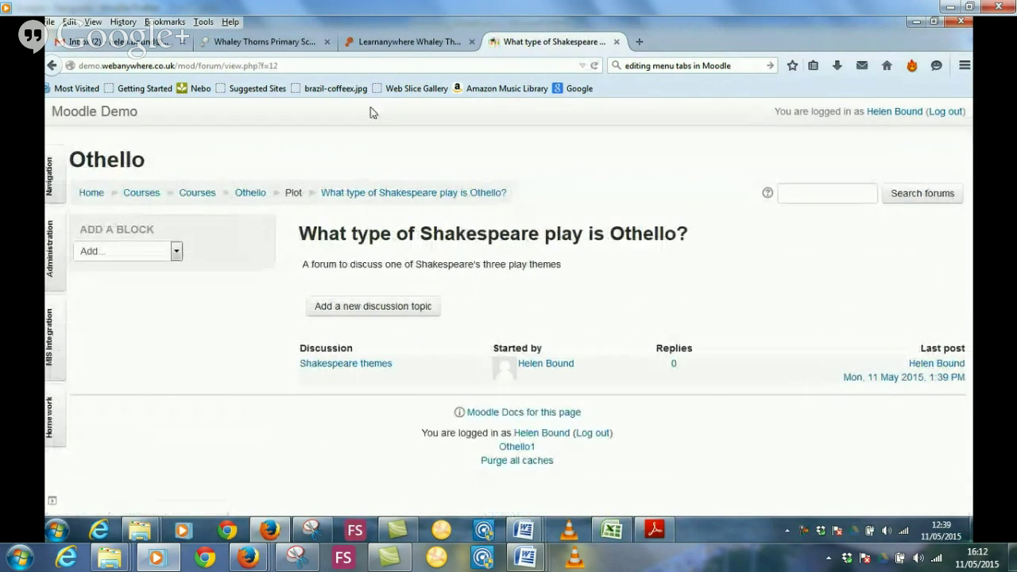
pyautogui.click(251, 194)
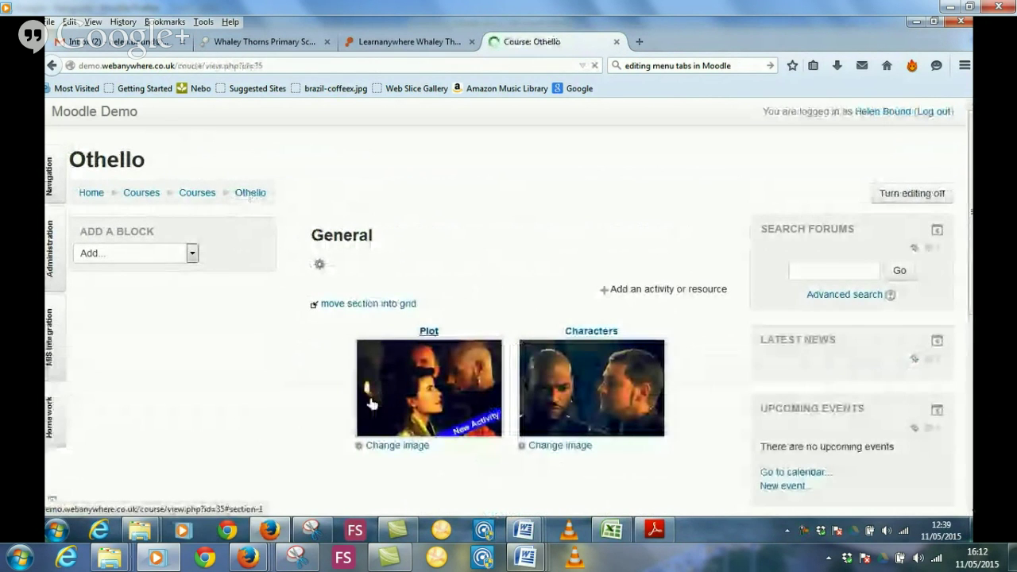
pyautogui.scroll(-1, 393, 341)
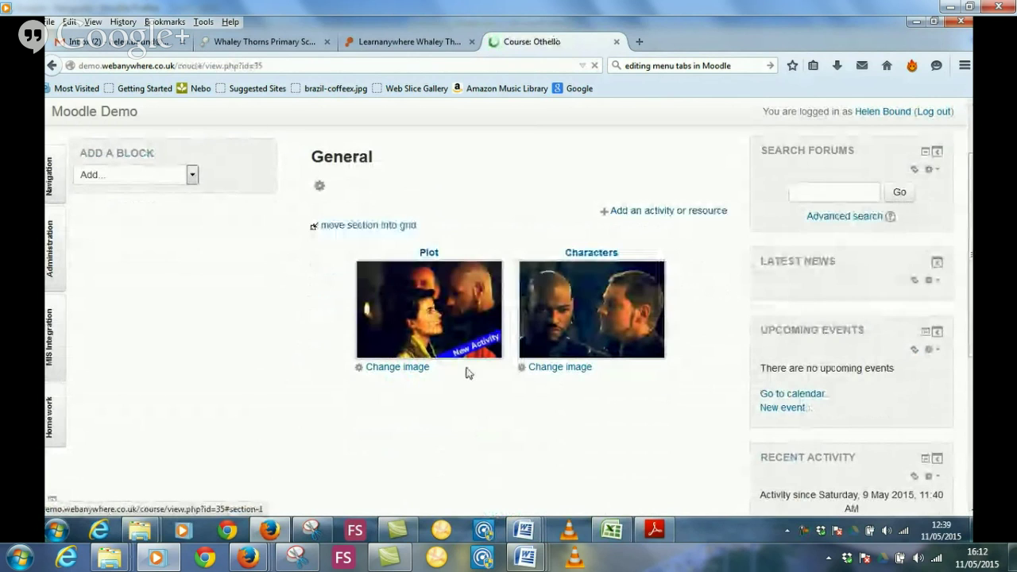
pyautogui.click(468, 370)
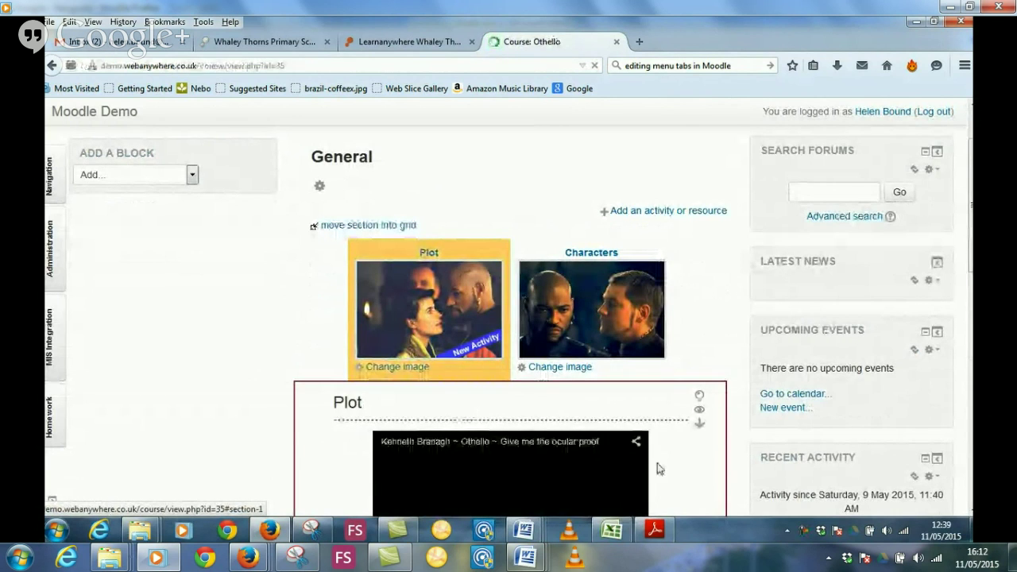
pyautogui.scroll(-10, 659, 468)
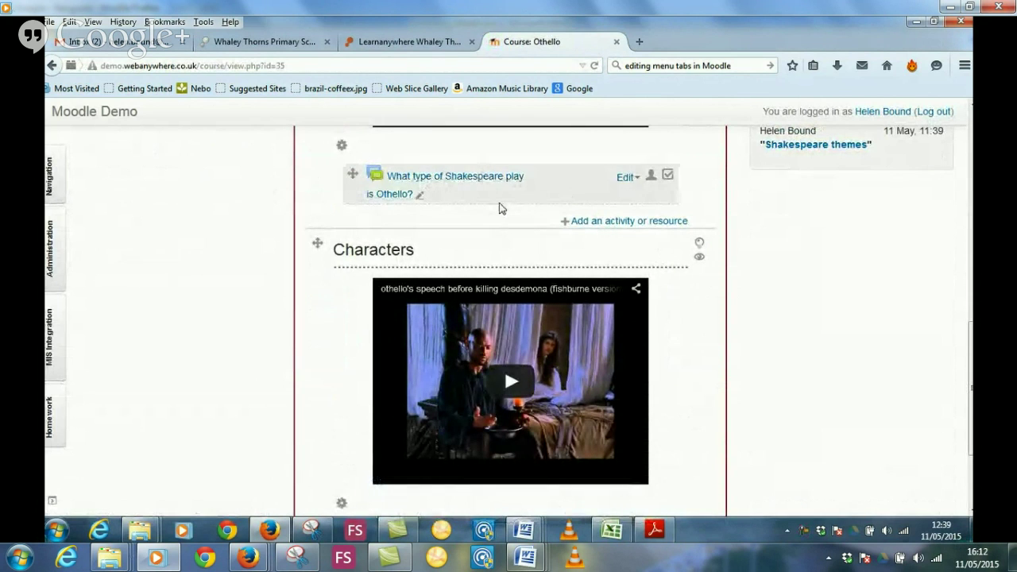
pyautogui.scroll(3, 856, 211)
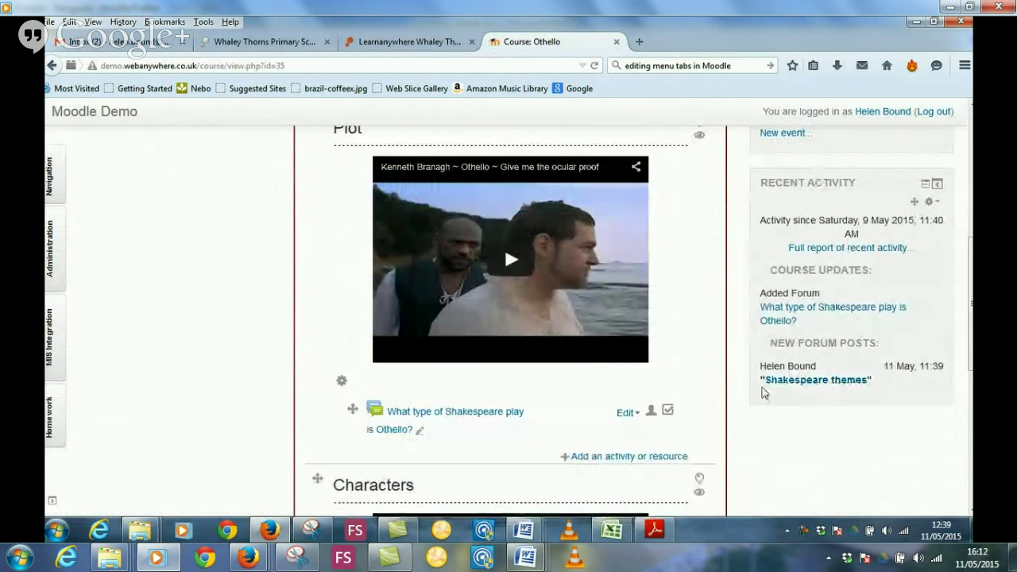
pyautogui.scroll(-2, 843, 430)
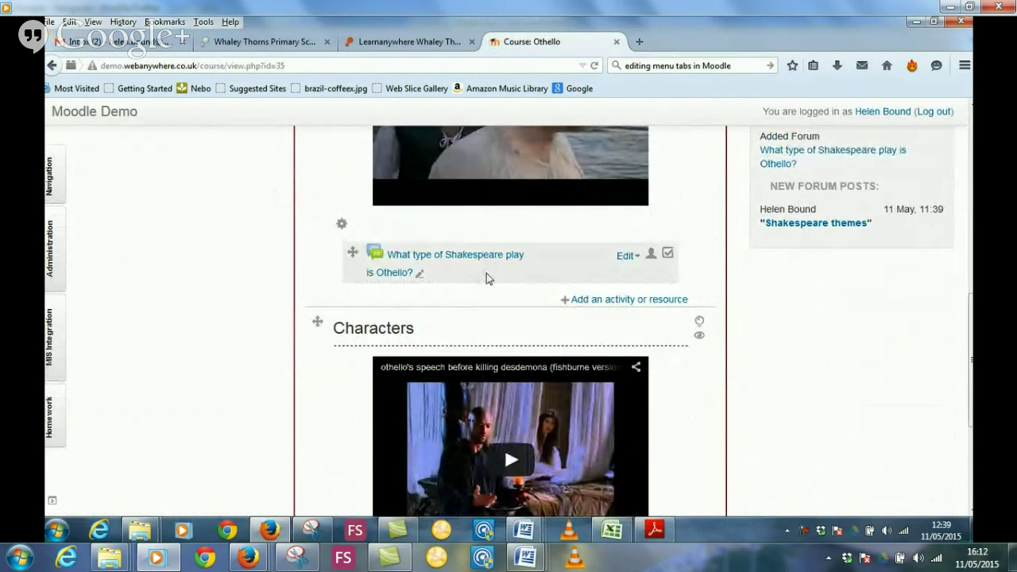
pyautogui.scroll(-3, 329, 438)
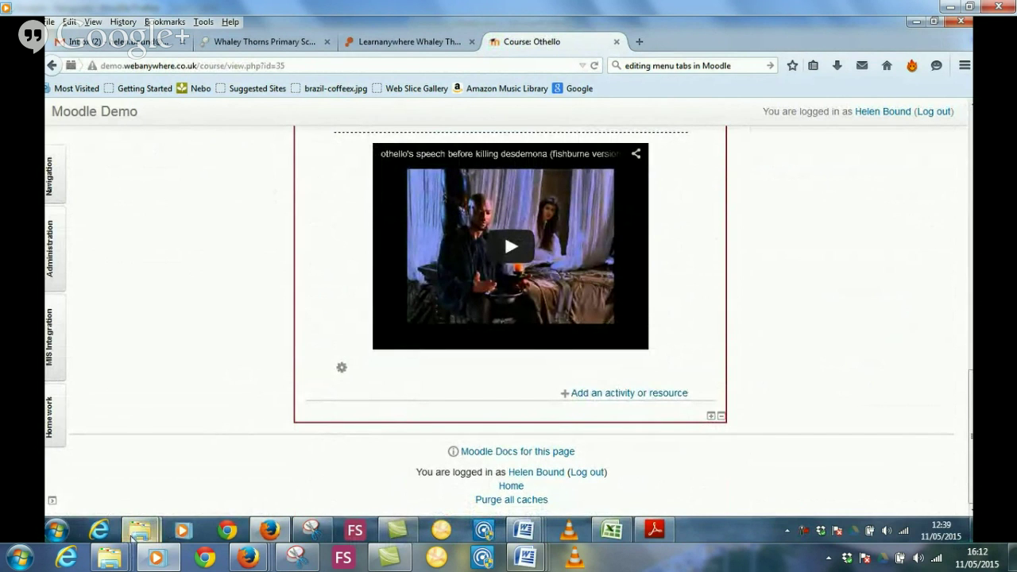
# Drag all twelve Othello resource files onto the Characters section.
pyautogui.moveTo(140, 531)
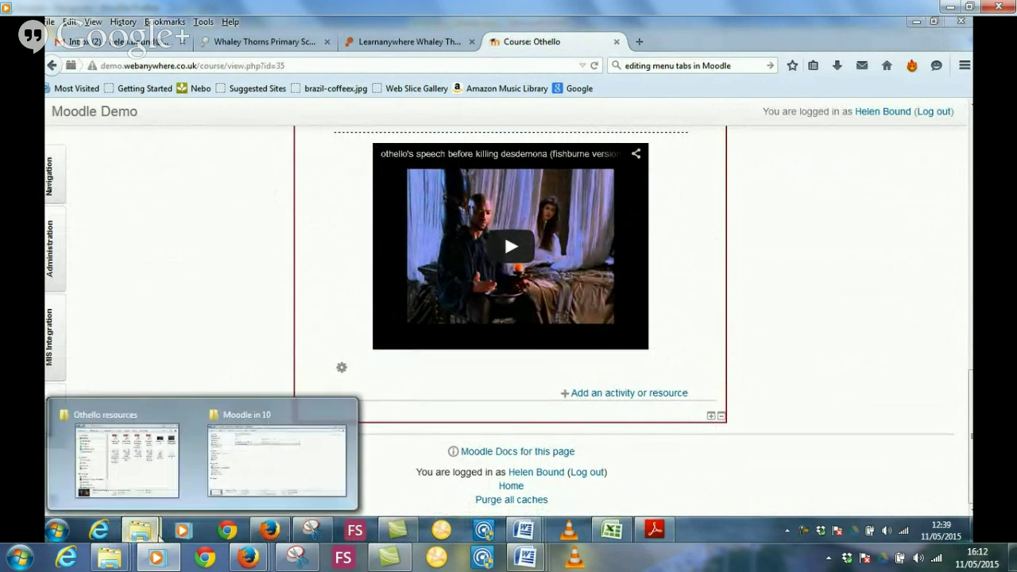
pyautogui.click(125, 476)
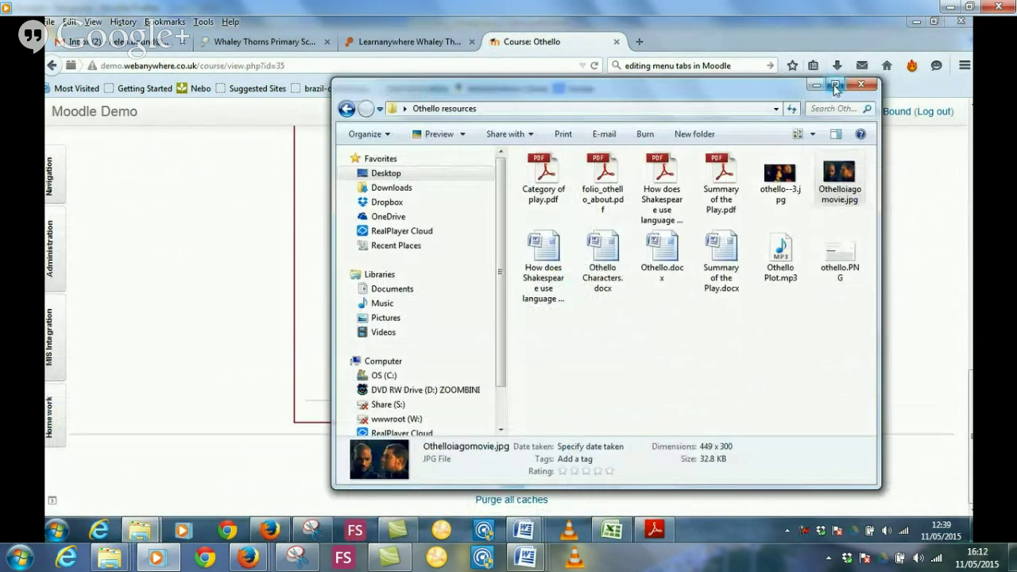
pyautogui.click(559, 176)
pyautogui.hotkey('ctrl', 'a')
pyautogui.moveTo(580, 96); pyautogui.dragTo(220, 60)
pyautogui.moveTo(457, 220); pyautogui.dragTo(559, 421)
pyautogui.click(555, 417)
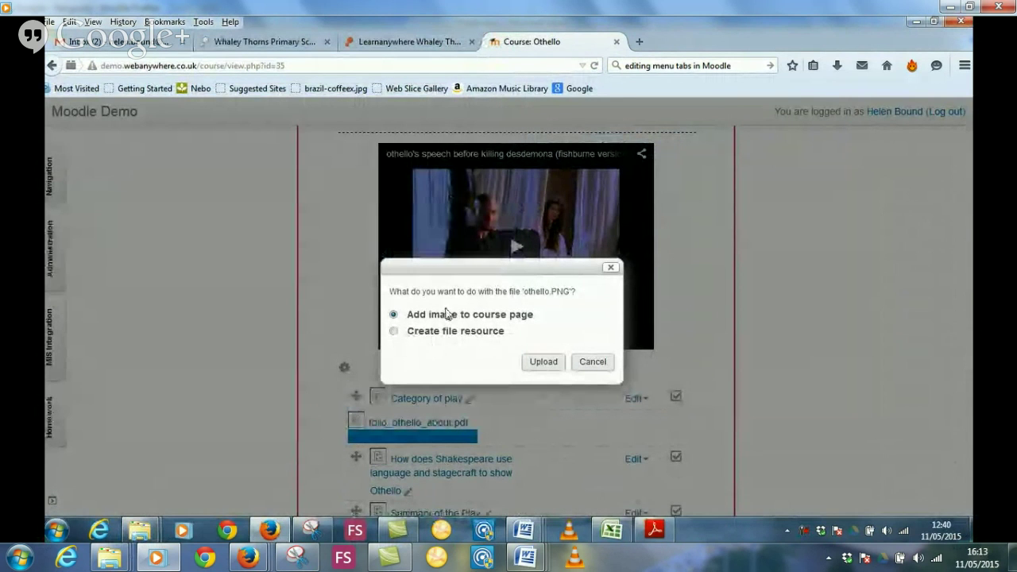
# Upload othello.PNG, othello--3.jpg and Othelloiagomovie.jpg as file resources.
pyautogui.click(395, 332)
pyautogui.click(543, 365)
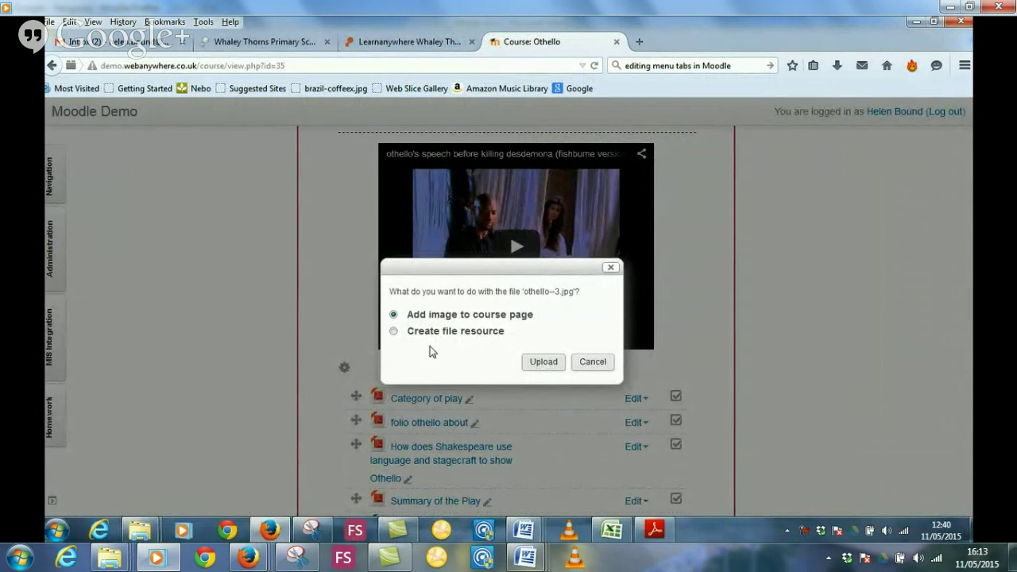
pyautogui.click(395, 333)
pyautogui.click(543, 363)
pyautogui.click(394, 333)
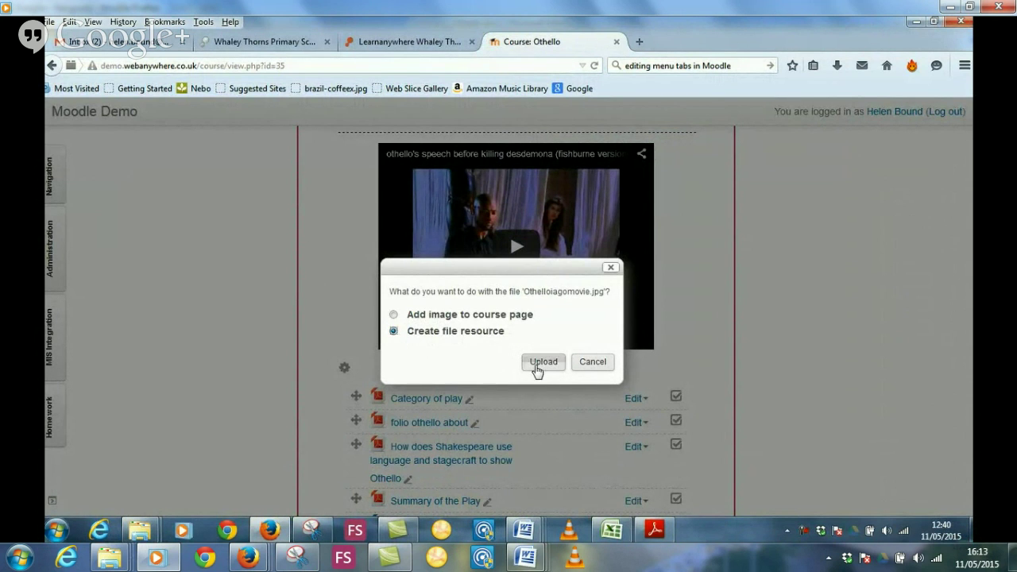
pyautogui.click(540, 364)
pyautogui.scroll(-3, 628, 333)
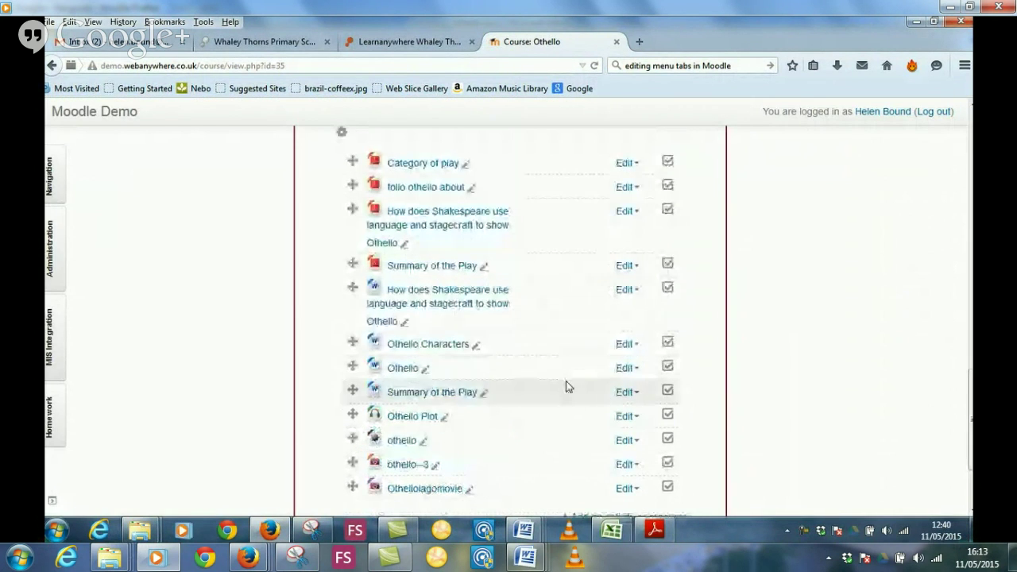
pyautogui.scroll(-2, 549, 394)
pyautogui.scroll(5, 544, 387)
pyautogui.scroll(4, 556, 389)
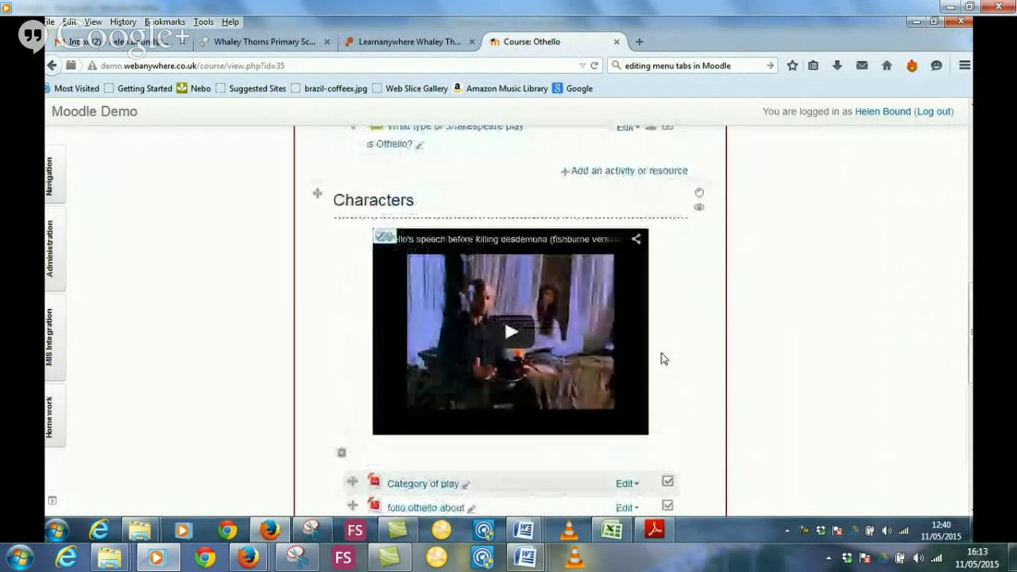
pyautogui.scroll(-1, 683, 370)
pyautogui.scroll(-2, 683, 373)
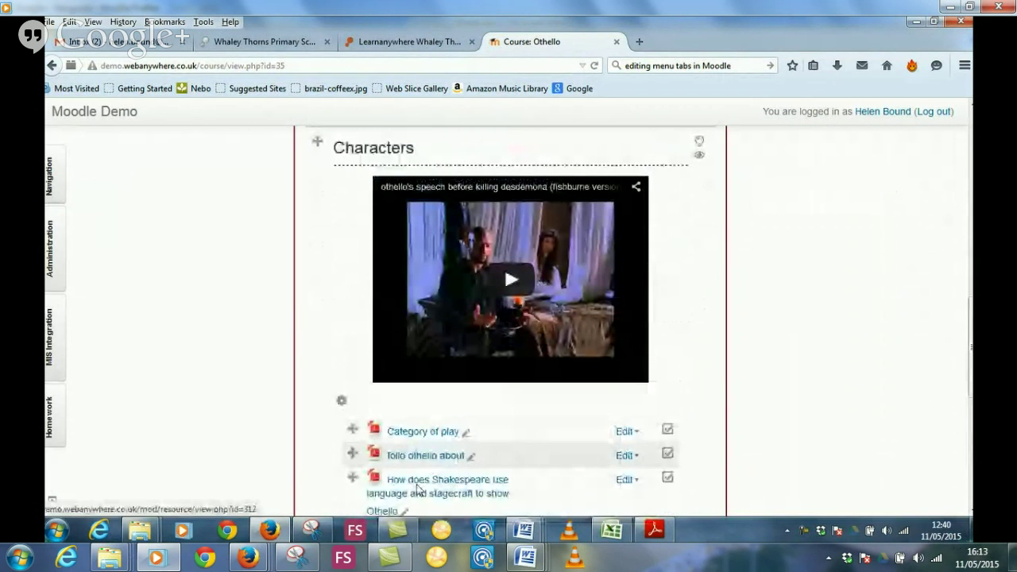
pyautogui.scroll(-5, 526, 429)
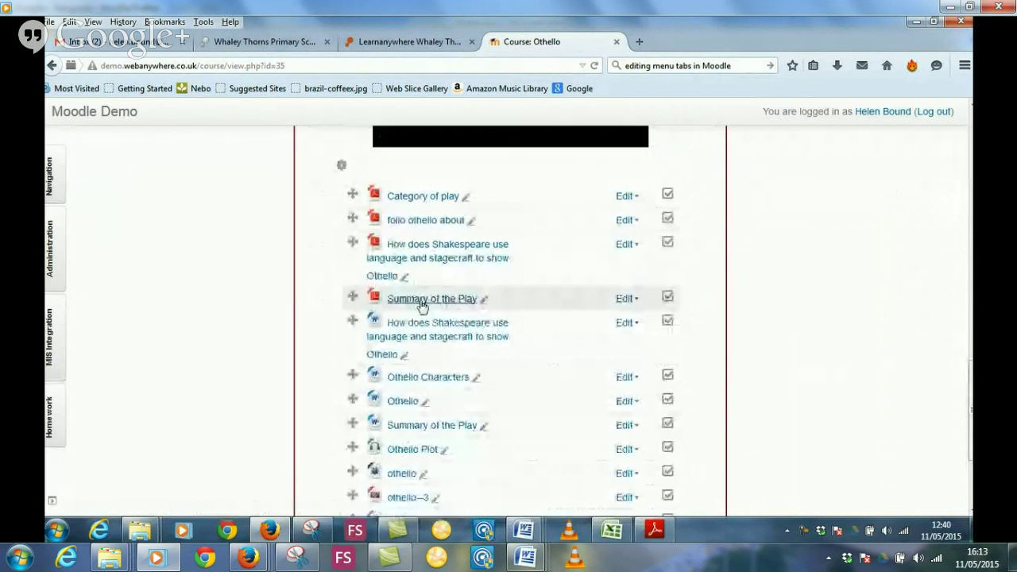
pyautogui.scroll(-2, 517, 403)
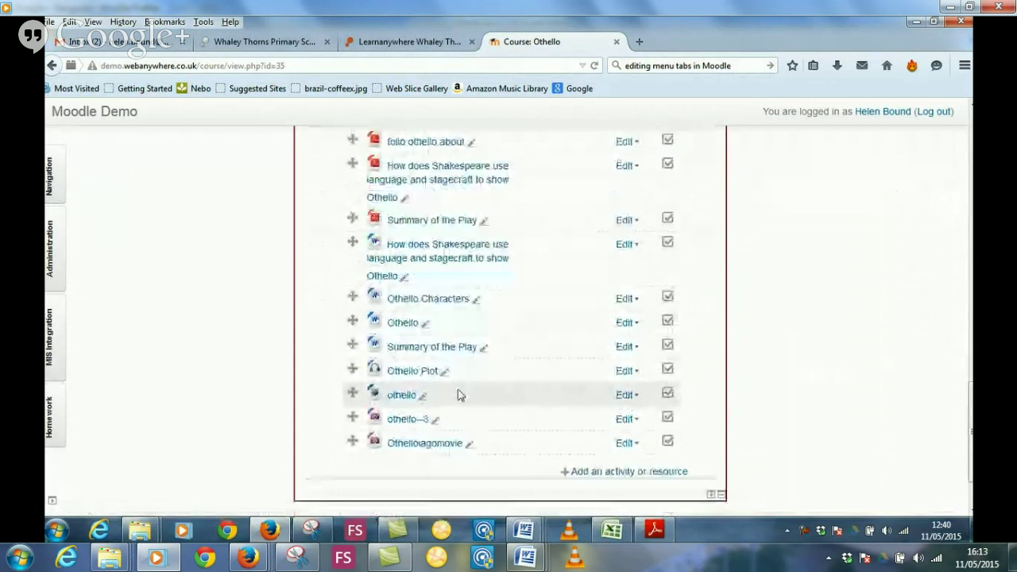
pyautogui.click(398, 401)
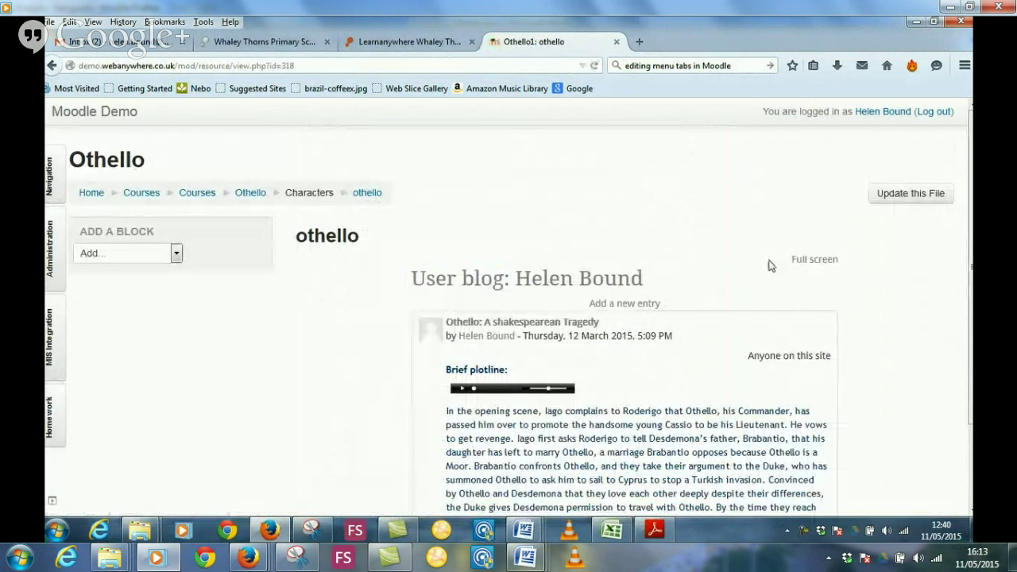
pyautogui.click(52, 67)
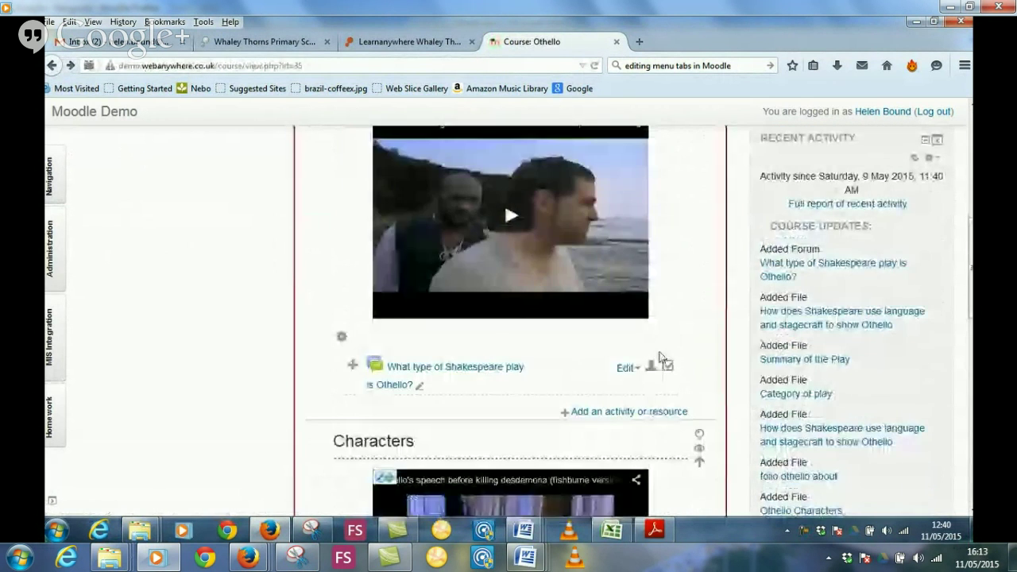
# Move the 'How does Shakespeare use language and stagecraft' PDF into Plot, below the forum question.
pyautogui.scroll(-5, 655, 353)
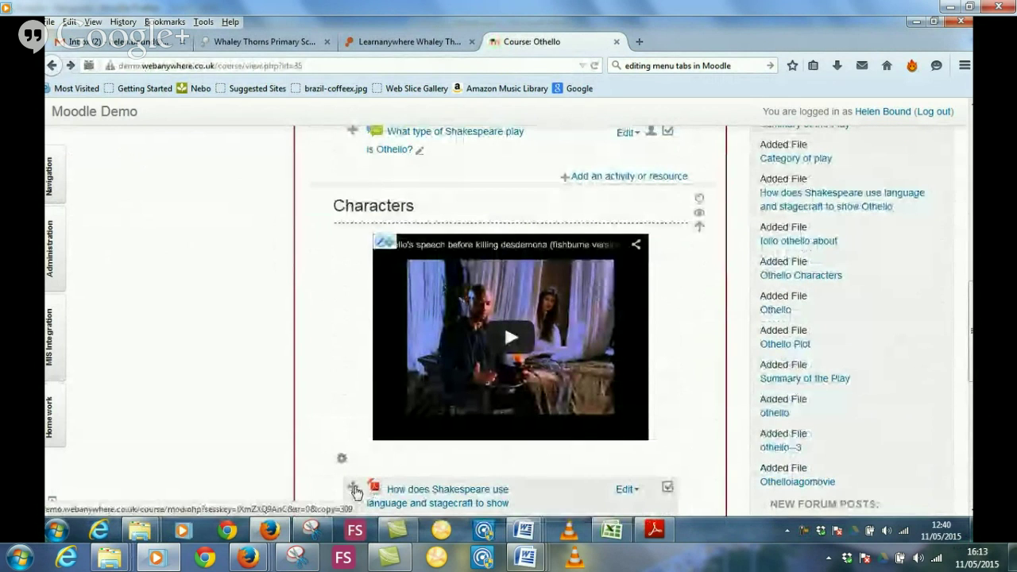
pyautogui.moveTo(352, 487); pyautogui.dragTo(351, 163)
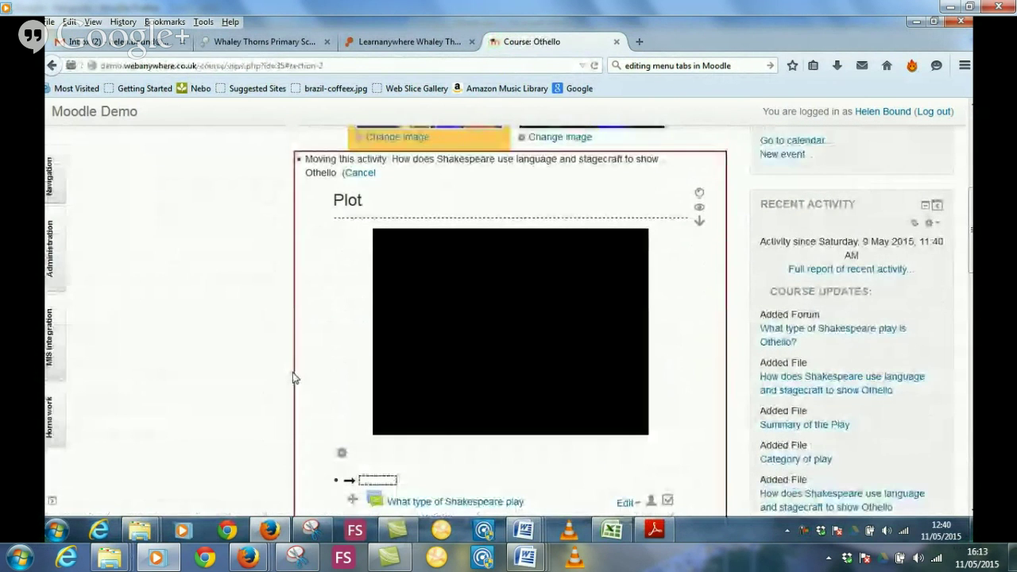
pyautogui.scroll(-7, 388, 241)
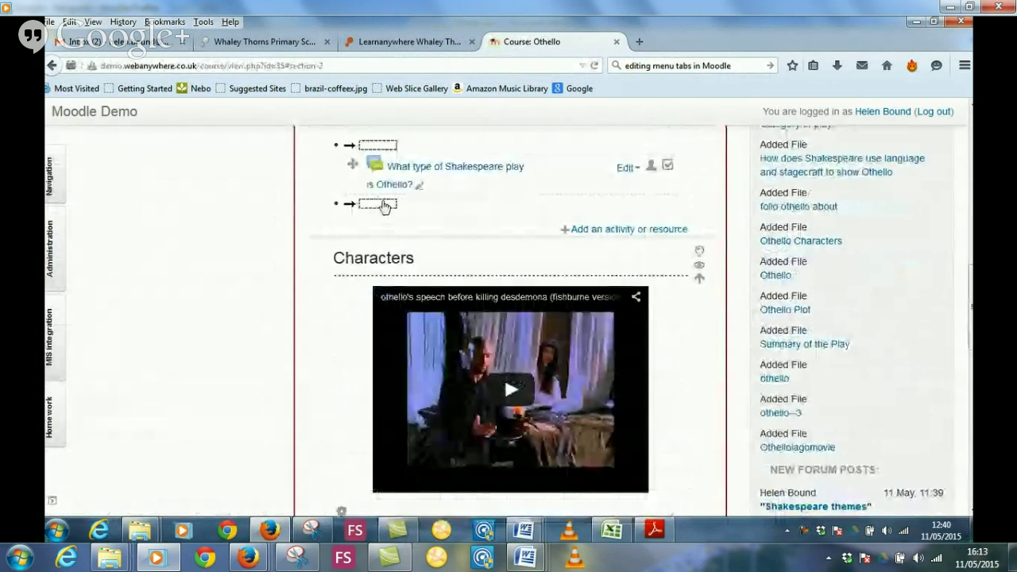
pyautogui.click(383, 205)
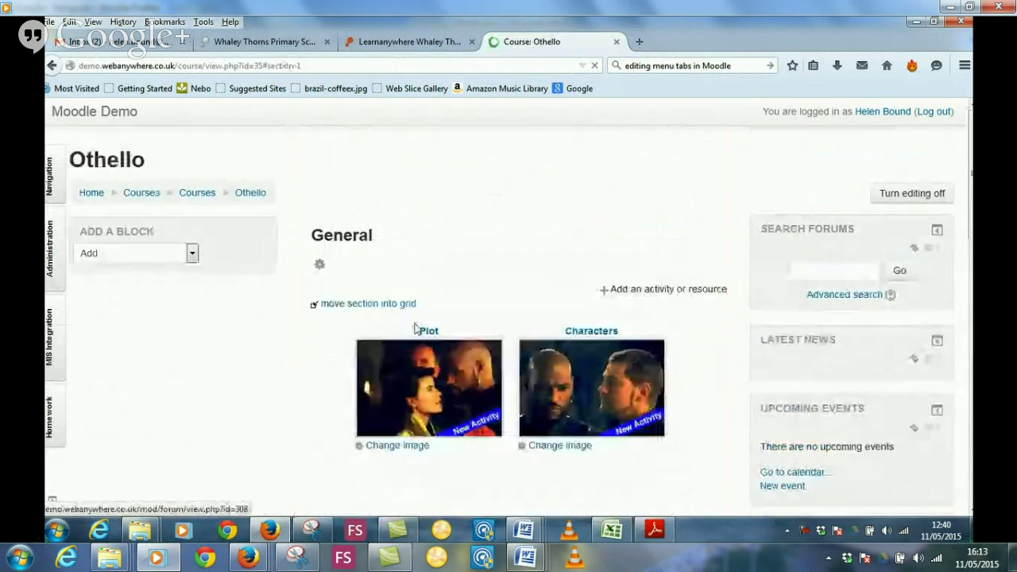
pyautogui.scroll(-5, 268, 396)
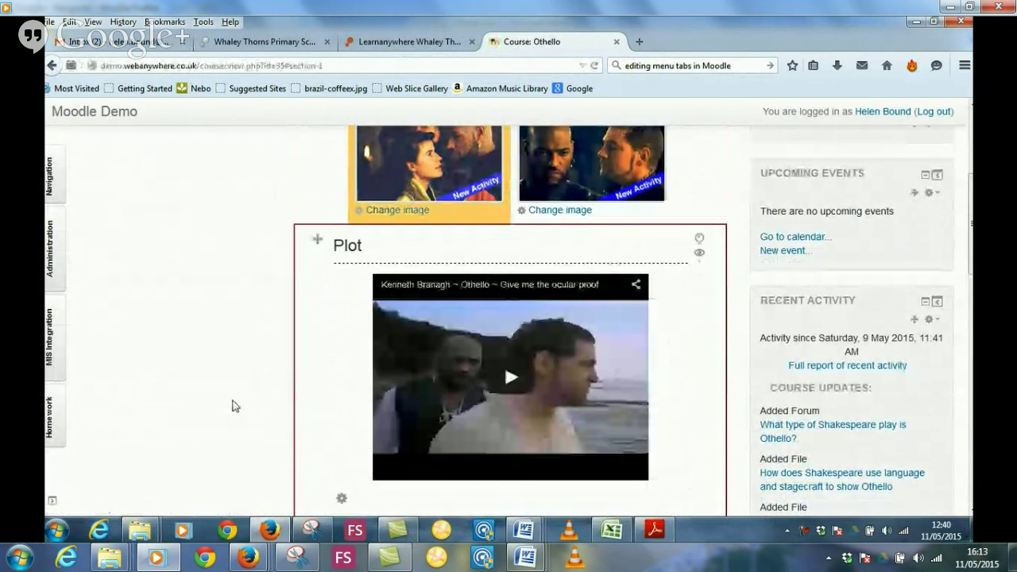
pyautogui.scroll(-10, 236, 400)
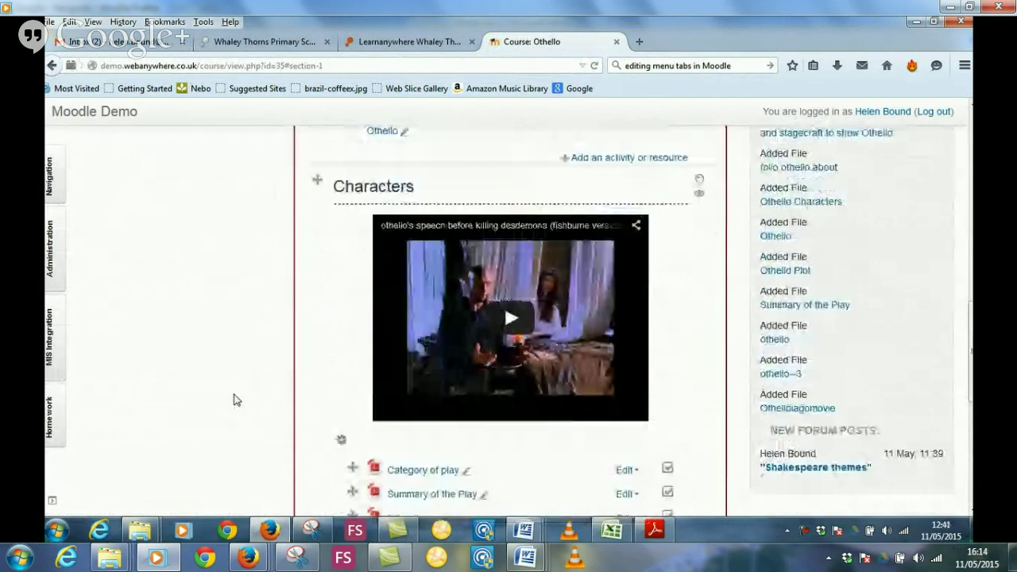
pyautogui.scroll(3, 353, 253)
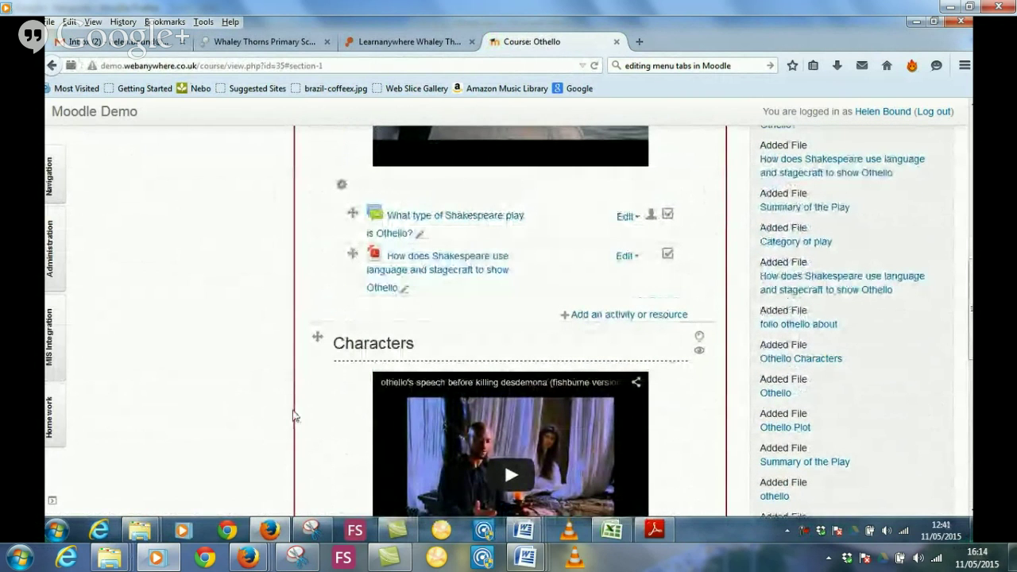
pyautogui.scroll(-3, 354, 255)
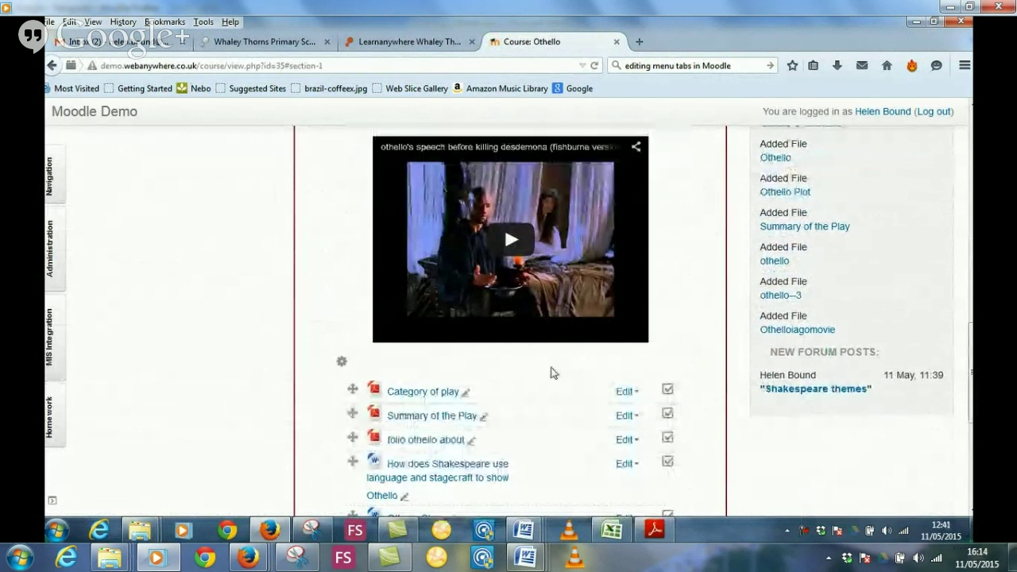
pyautogui.click(626, 392)
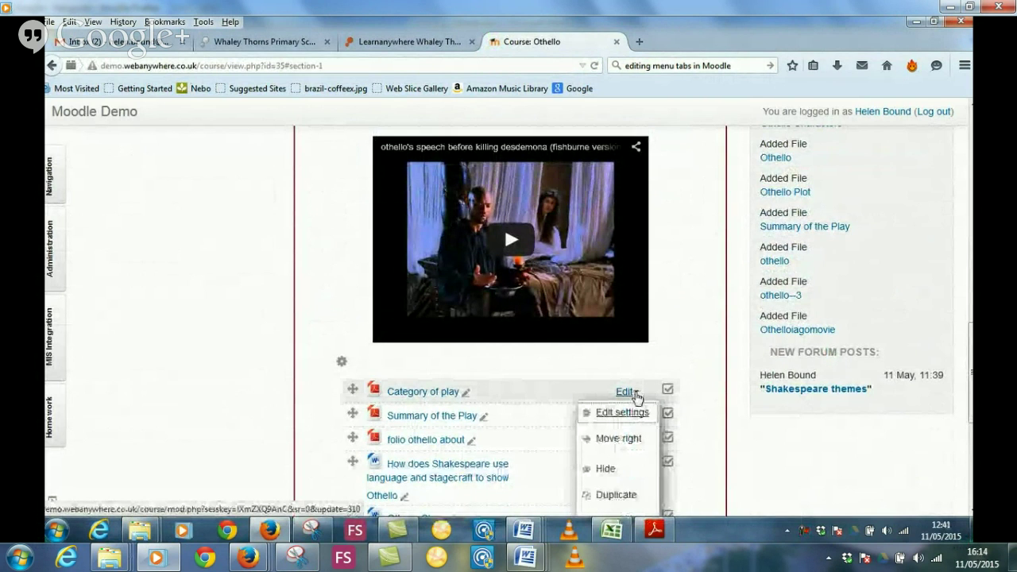
pyautogui.scroll(-2, 613, 455)
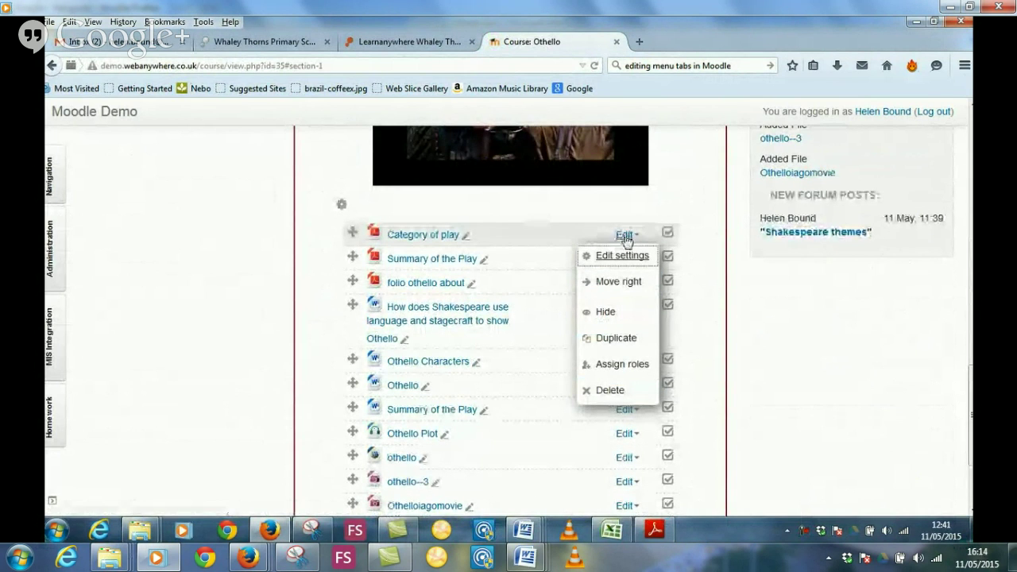
pyautogui.press('Escape')
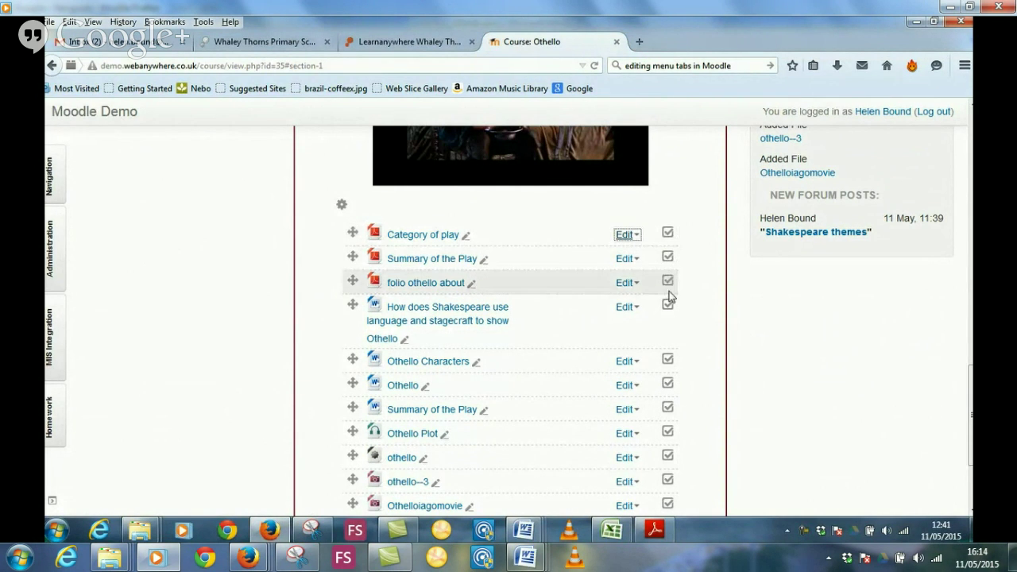
pyautogui.scroll(-3, 700, 357)
pyautogui.scroll(5, 703, 357)
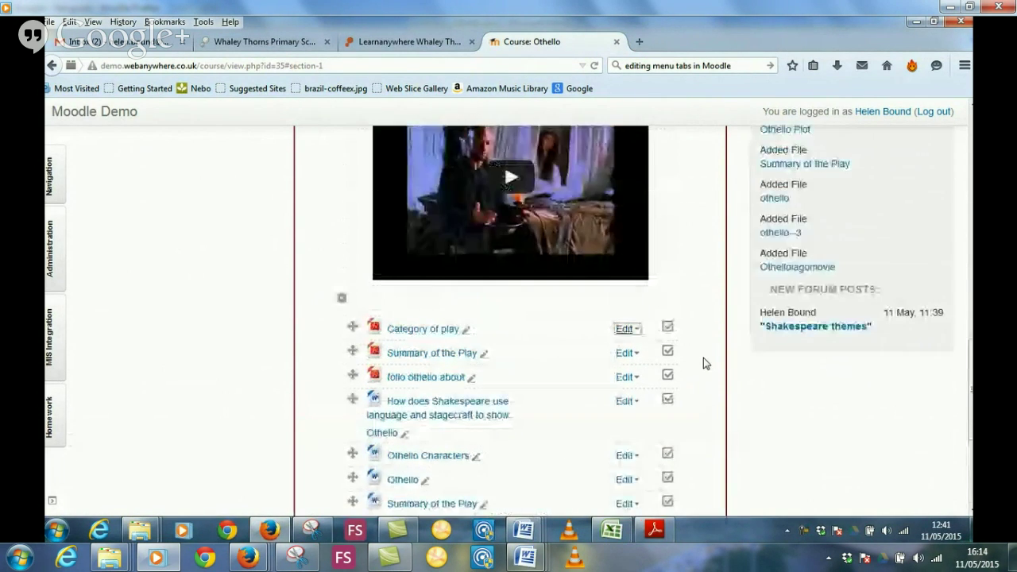
pyautogui.scroll(3, 703, 361)
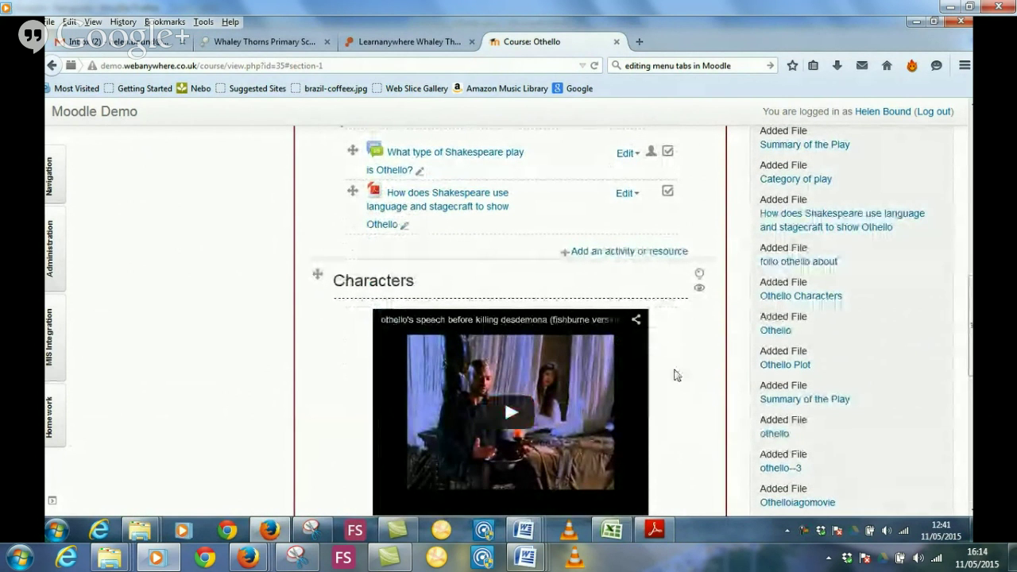
pyautogui.scroll(-3, 674, 370)
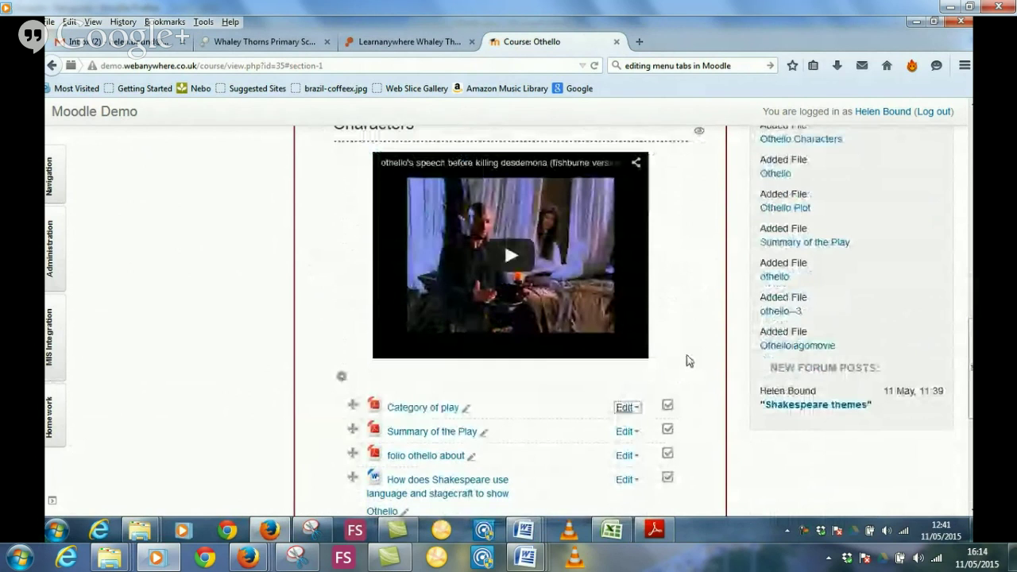
pyautogui.scroll(-3, 688, 361)
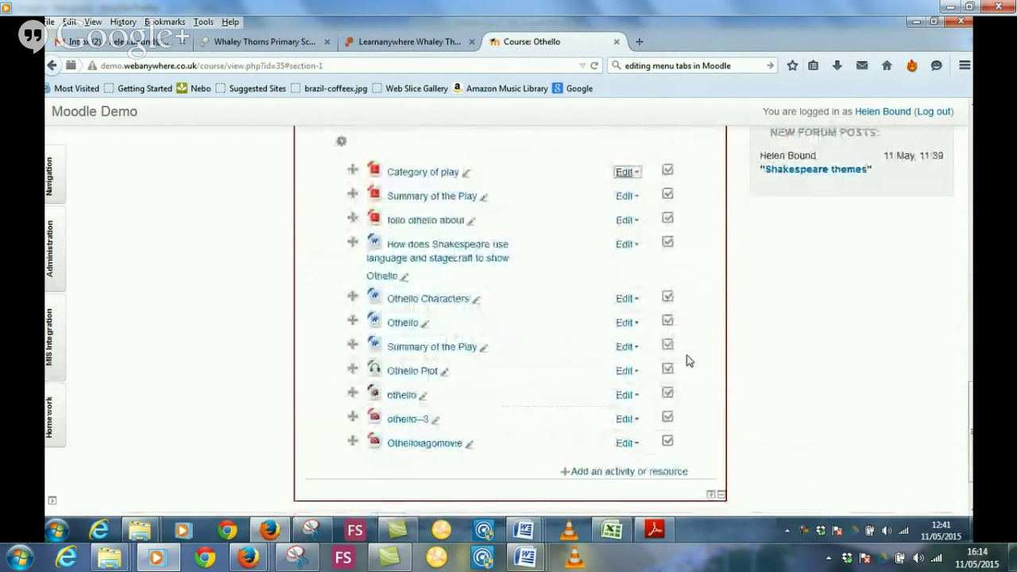
# Add a Quiz activity to the Characters section, dismissing the new mail notification.
pyautogui.click(636, 474)
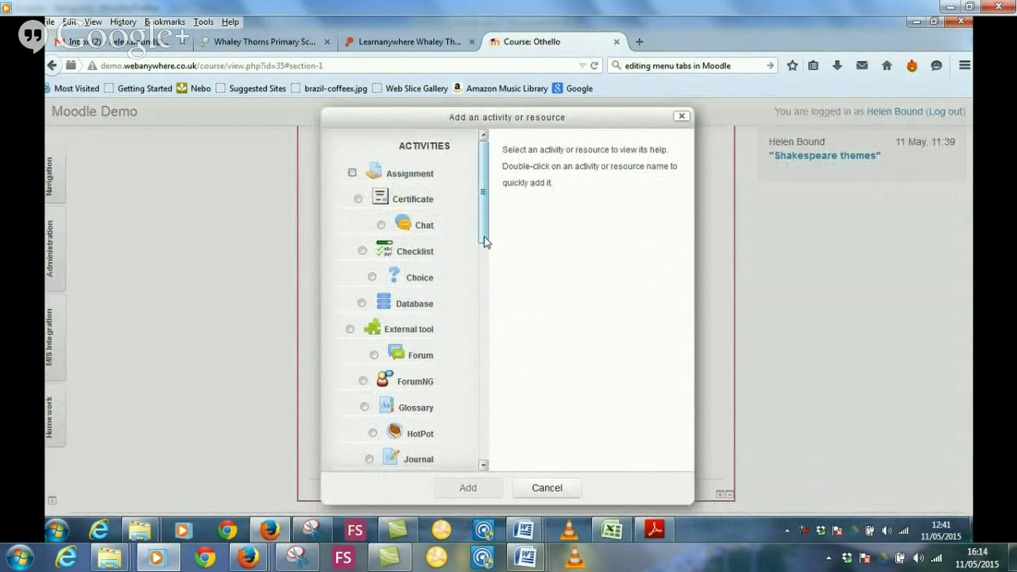
pyautogui.moveTo(484, 232); pyautogui.dragTo(489, 346)
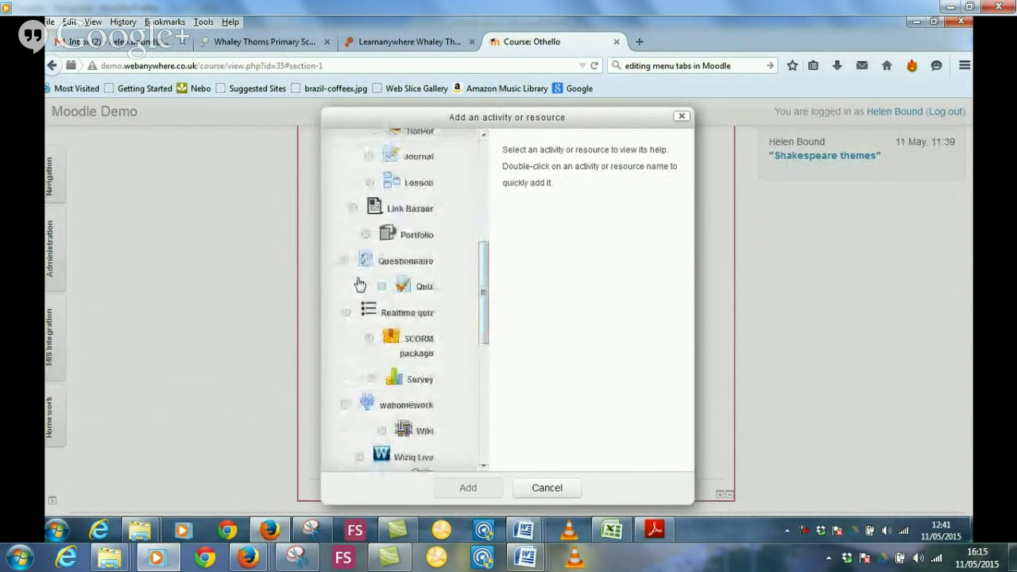
pyautogui.click(382, 288)
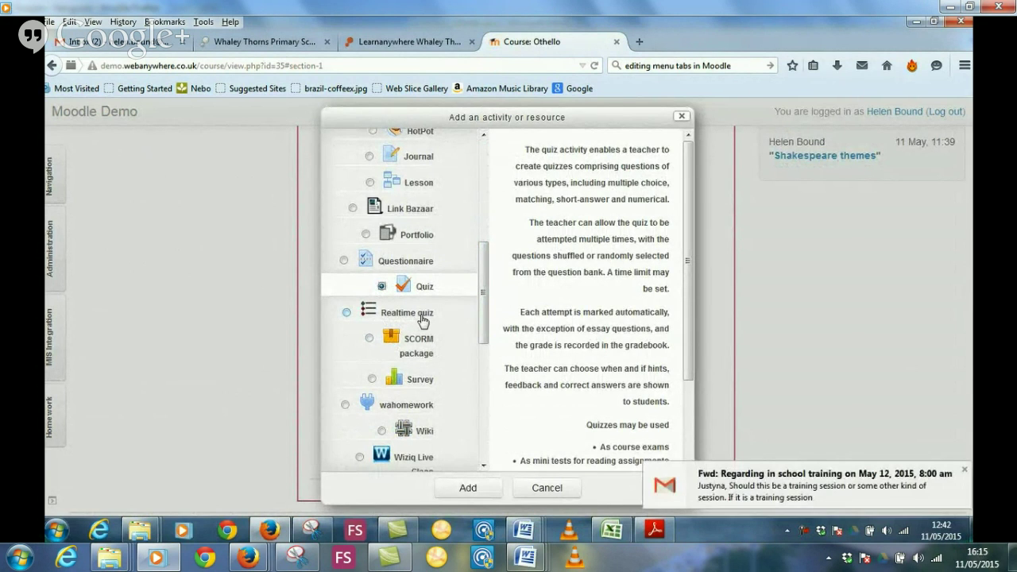
pyautogui.click(963, 474)
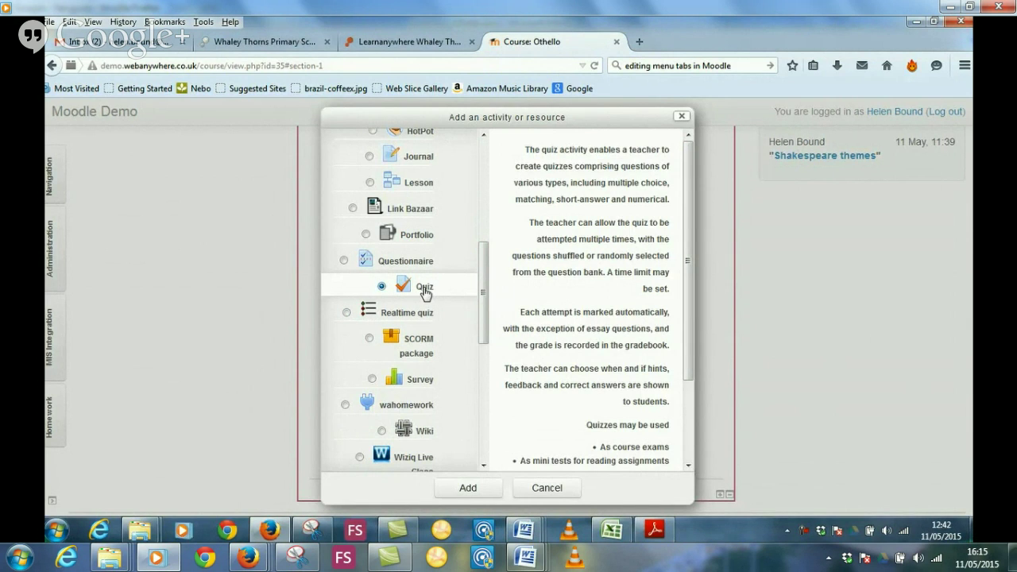
pyautogui.click(468, 488)
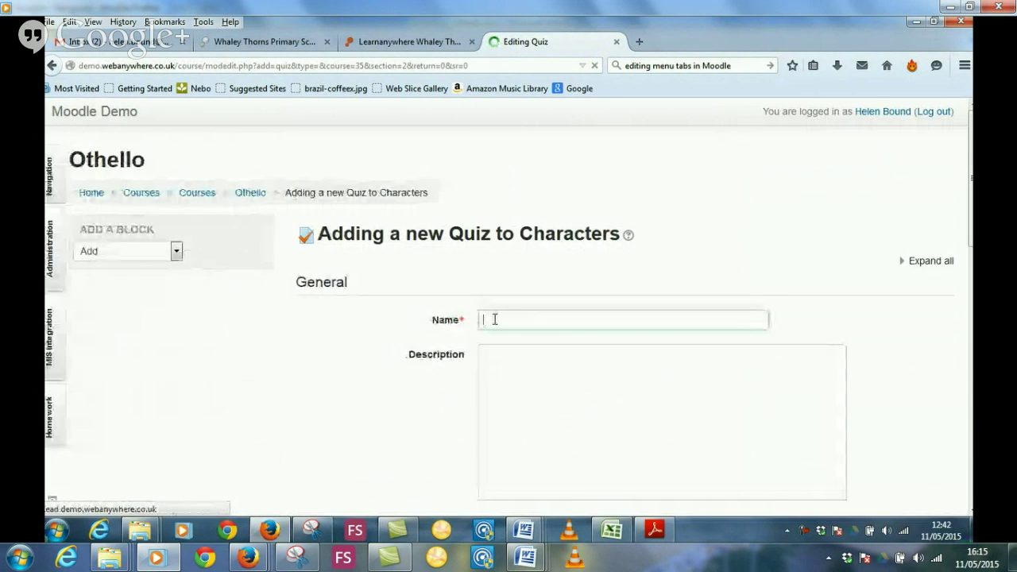
# Name the quiz 'Othello Plot' and save it, returning to the course page.
pyautogui.write('O')
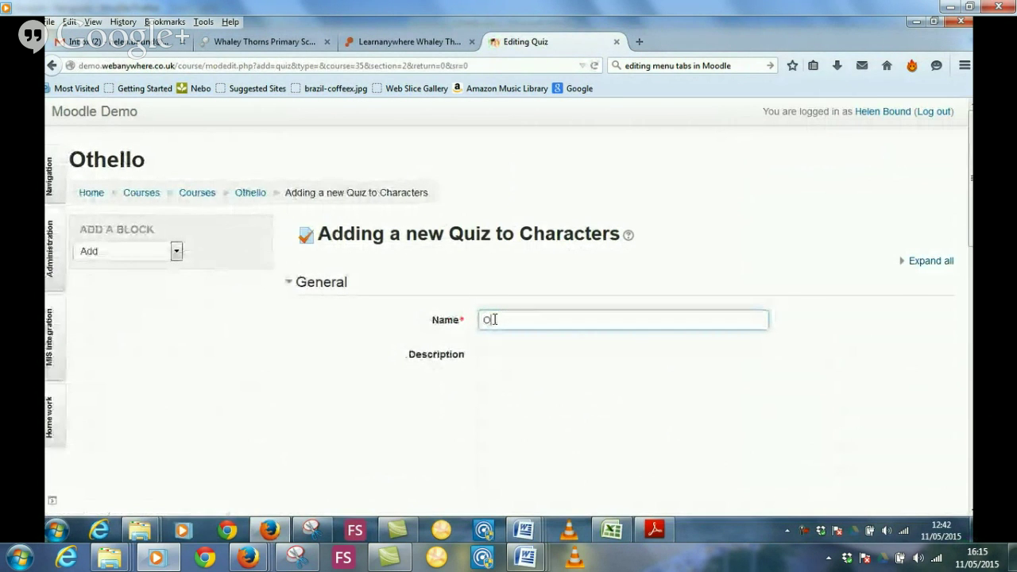
pyautogui.write('thello Plot')
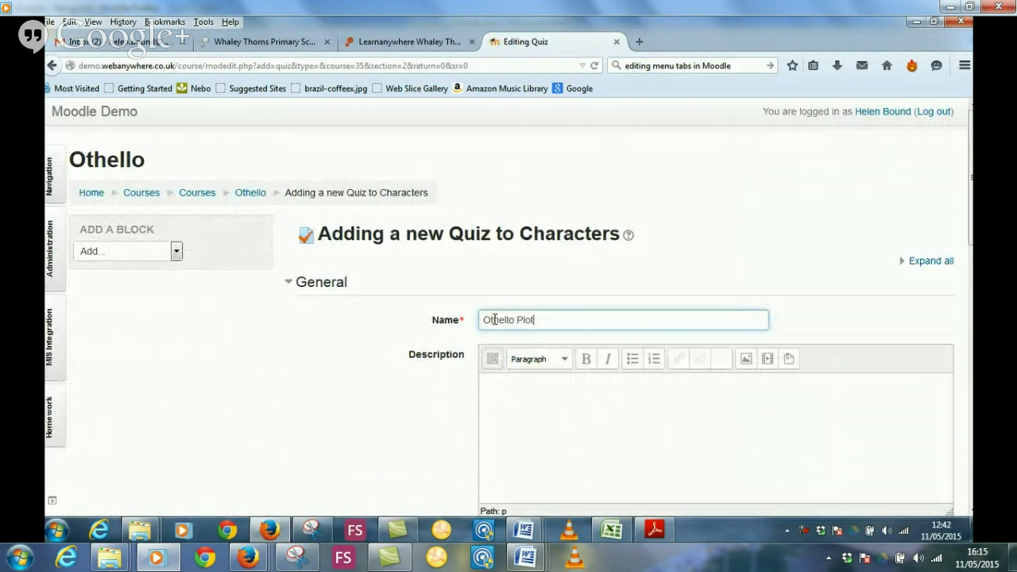
pyautogui.click(531, 387)
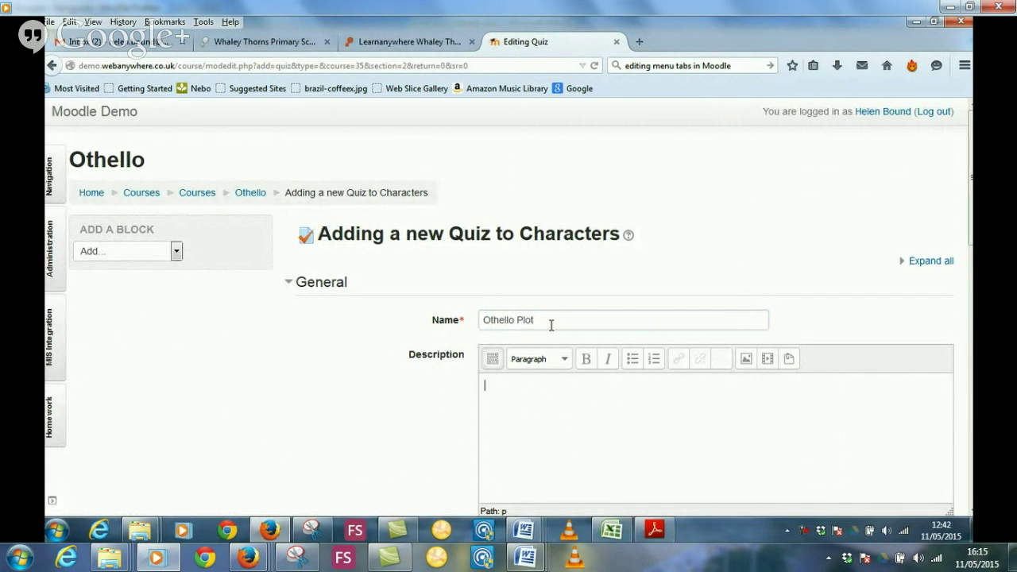
pyautogui.scroll(-10, 572, 396)
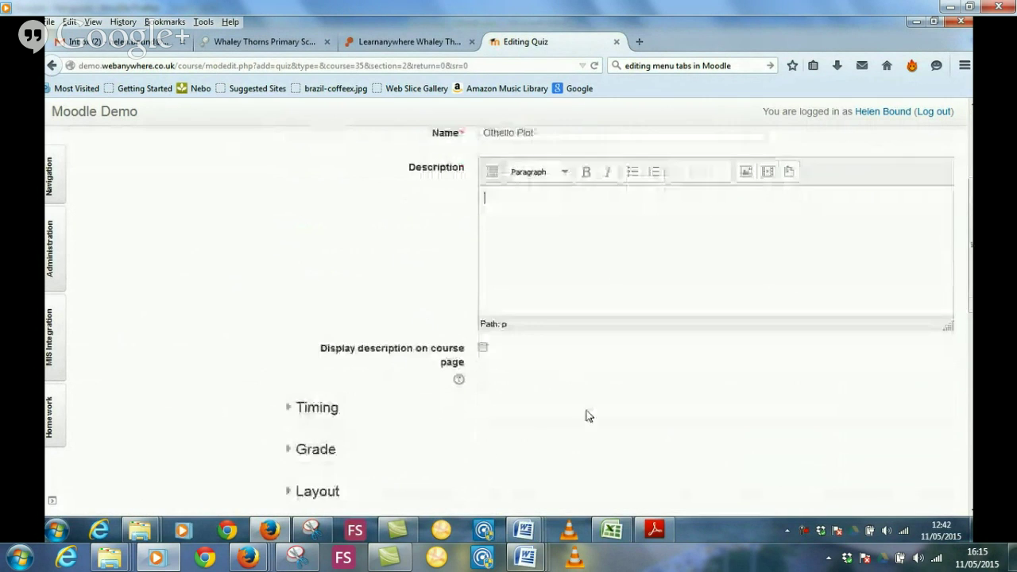
pyautogui.scroll(-4, 623, 396)
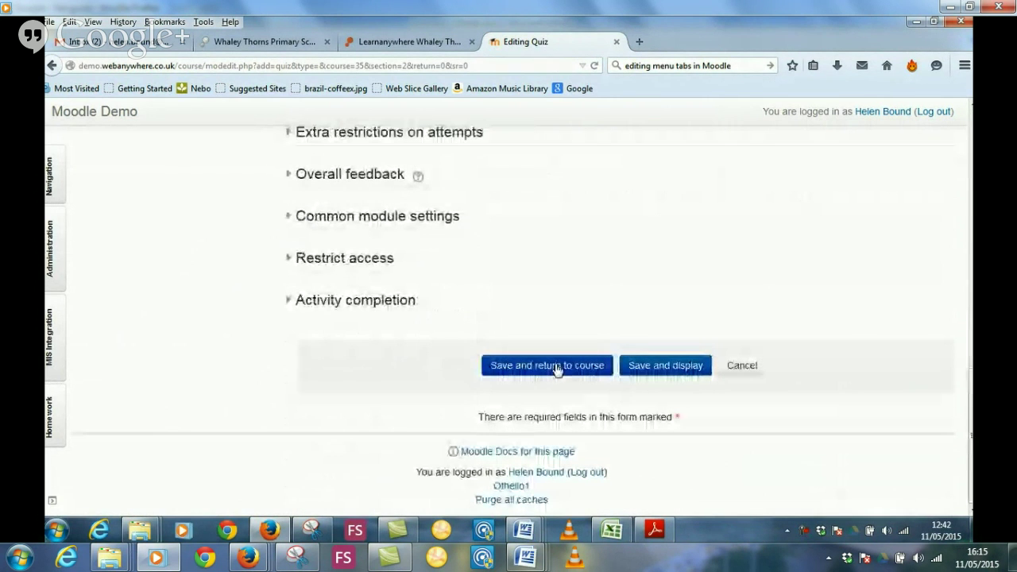
pyautogui.click(555, 367)
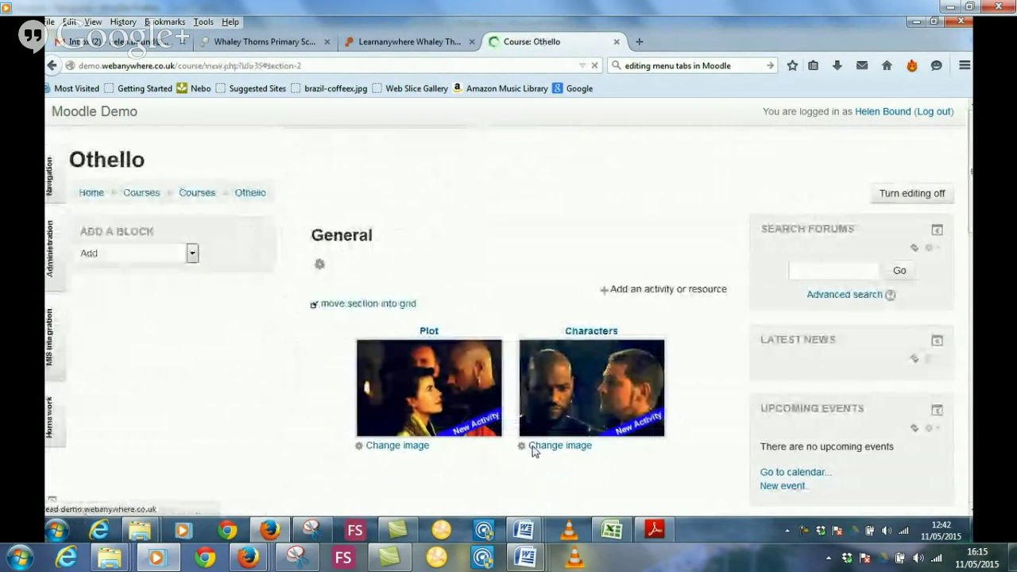
# Open the Othello Plot quiz from the course page and go to Edit quiz.
pyautogui.scroll(-5, 509, 462)
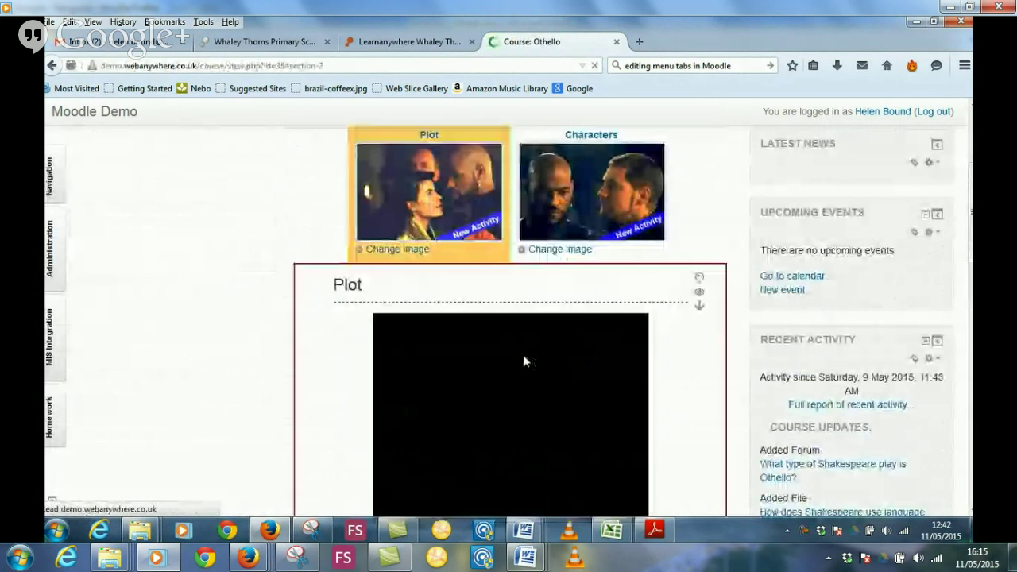
pyautogui.scroll(-10, 670, 410)
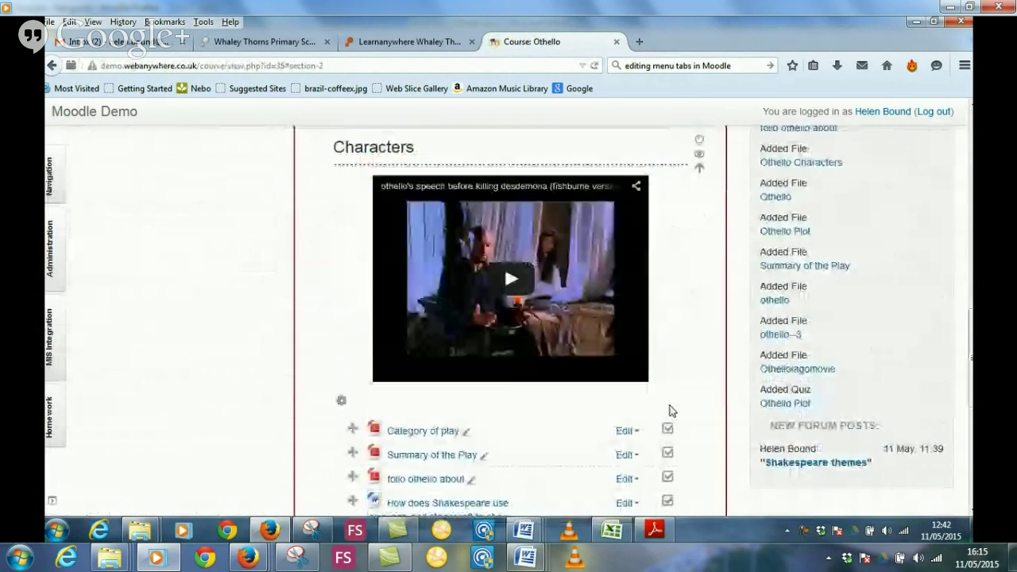
pyautogui.scroll(3, 672, 404)
pyautogui.scroll(-10, 675, 405)
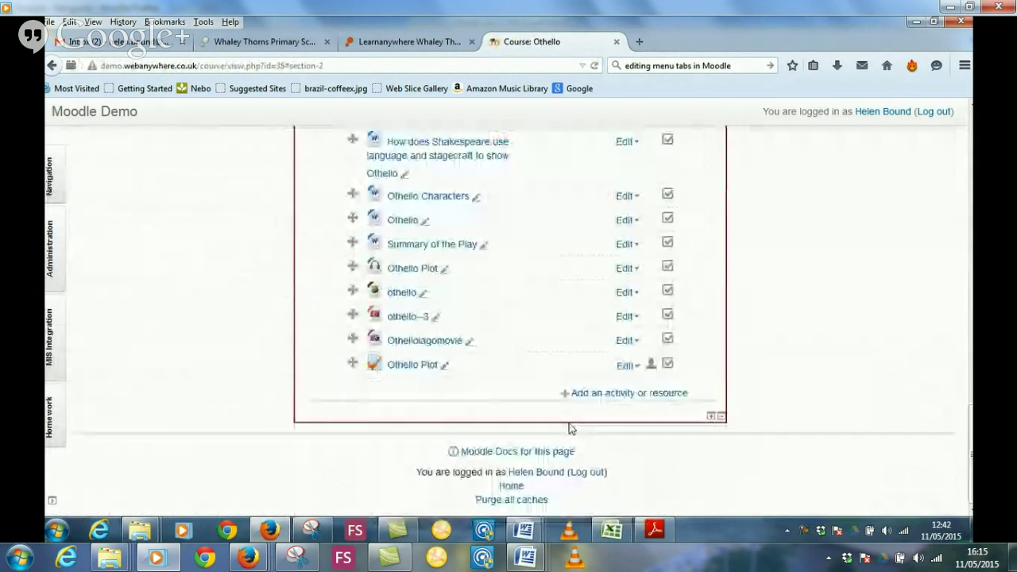
pyautogui.click(412, 367)
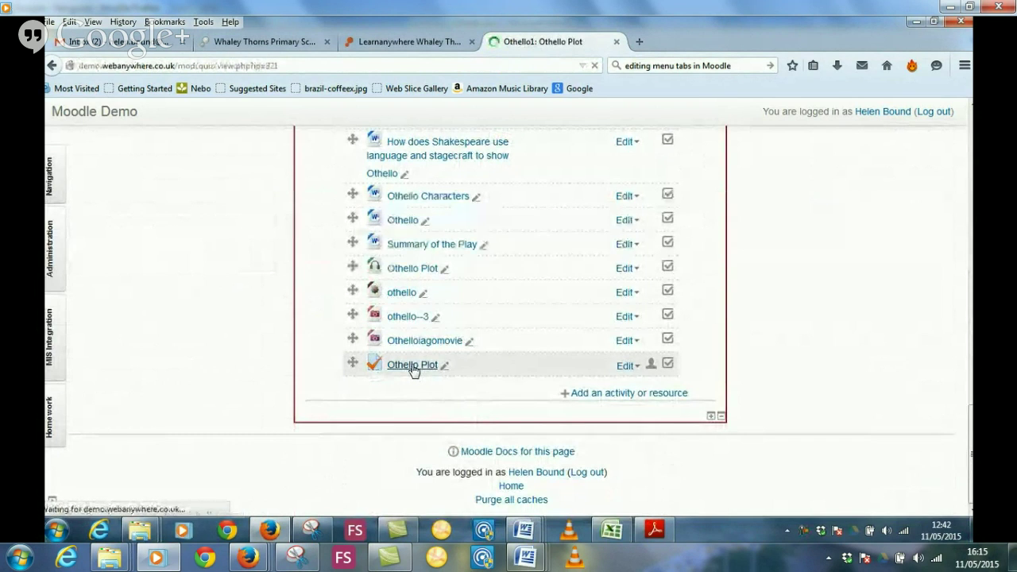
pyautogui.click(635, 328)
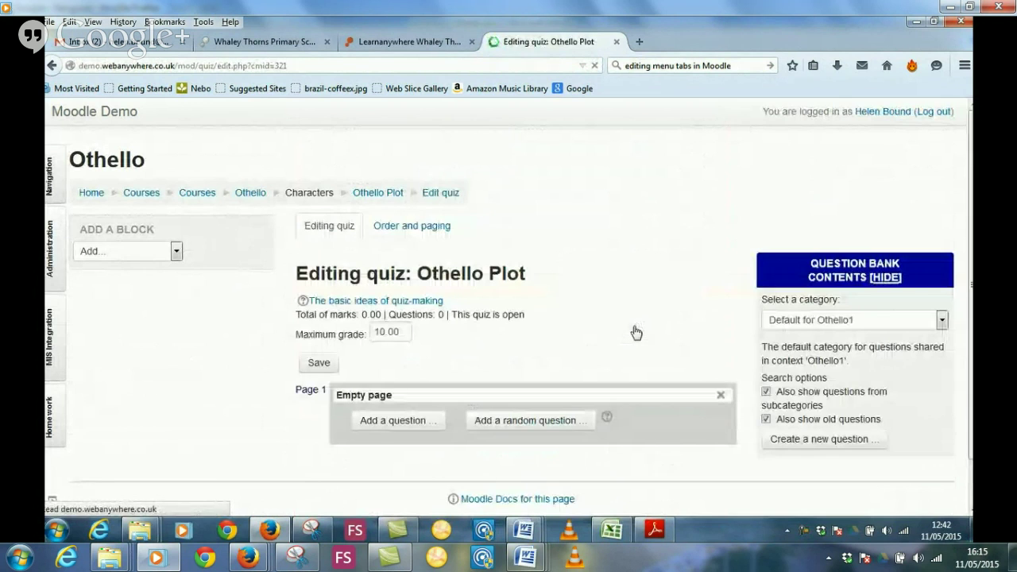
# Add a new Select missing words question to the Othello Plot quiz.
pyautogui.click(383, 426)
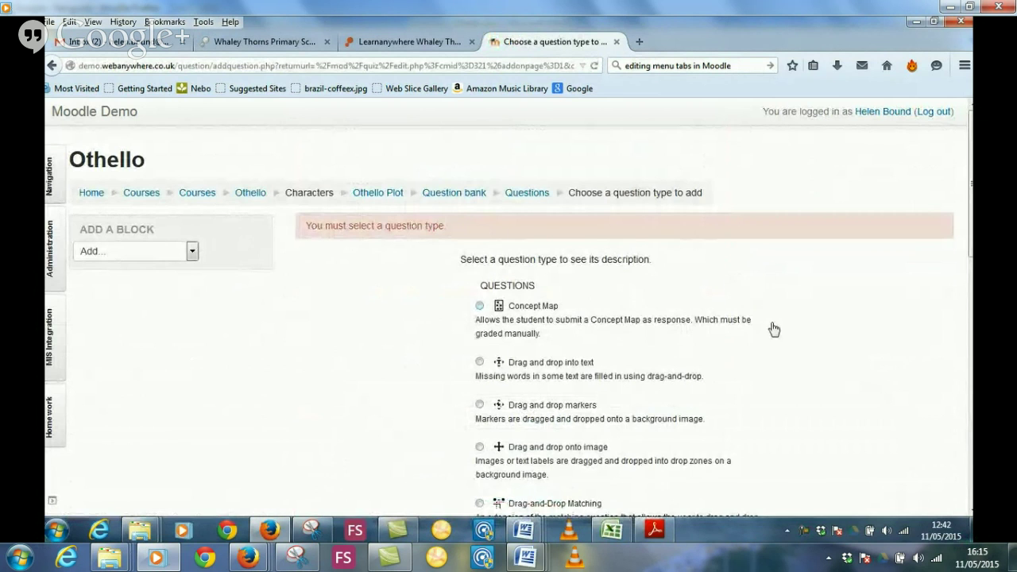
pyautogui.scroll(-7, 772, 329)
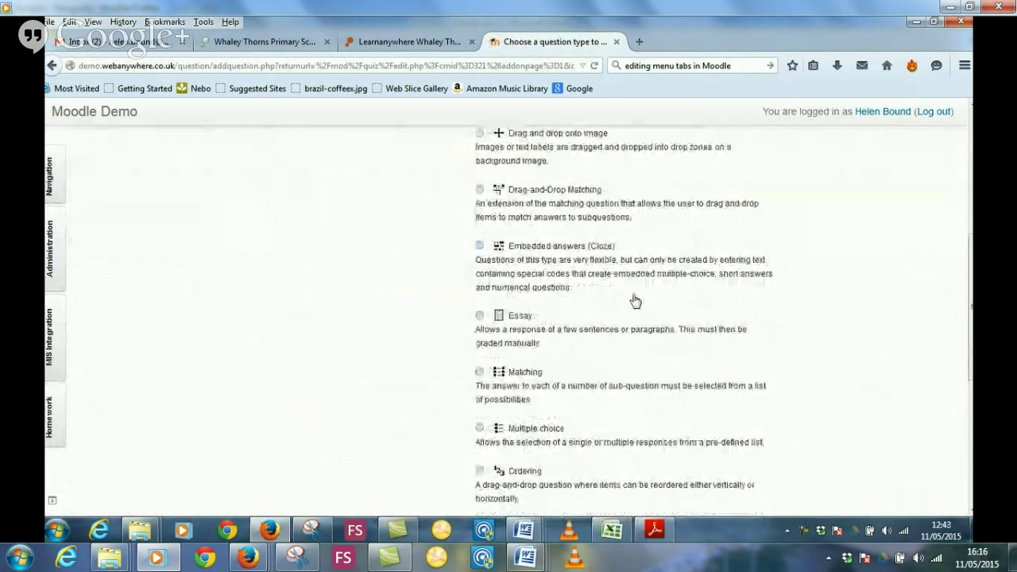
pyautogui.scroll(-1, 634, 308)
pyautogui.scroll(-3, 634, 308)
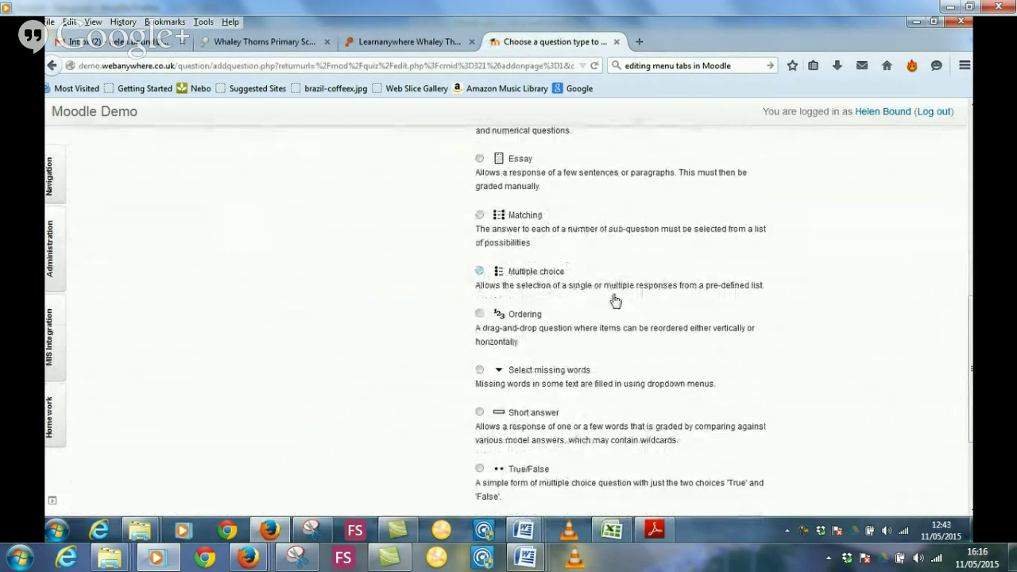
pyautogui.scroll(-1, 613, 300)
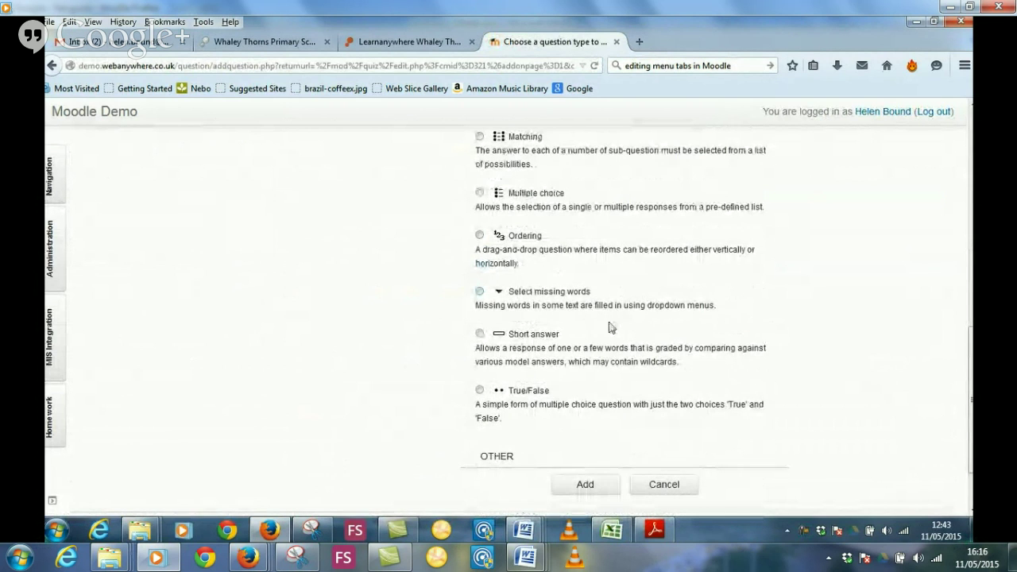
pyautogui.scroll(5, 774, 311)
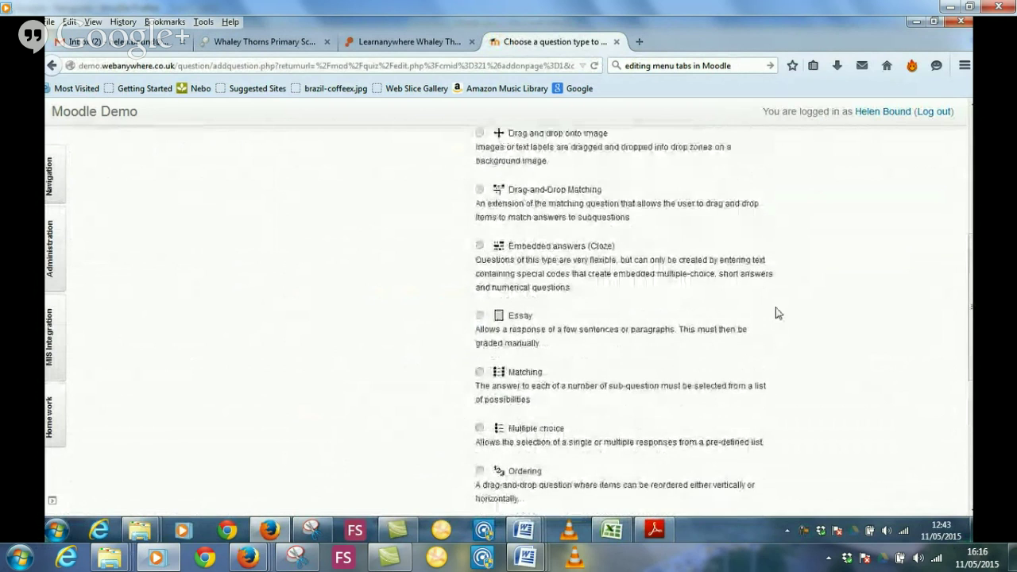
pyautogui.scroll(5, 822, 326)
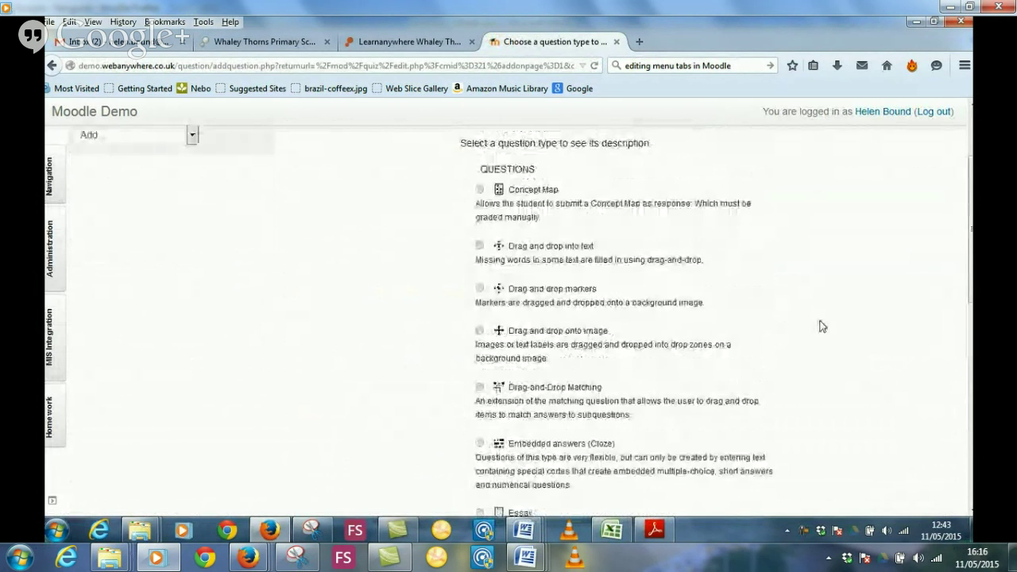
pyautogui.scroll(-10, 818, 366)
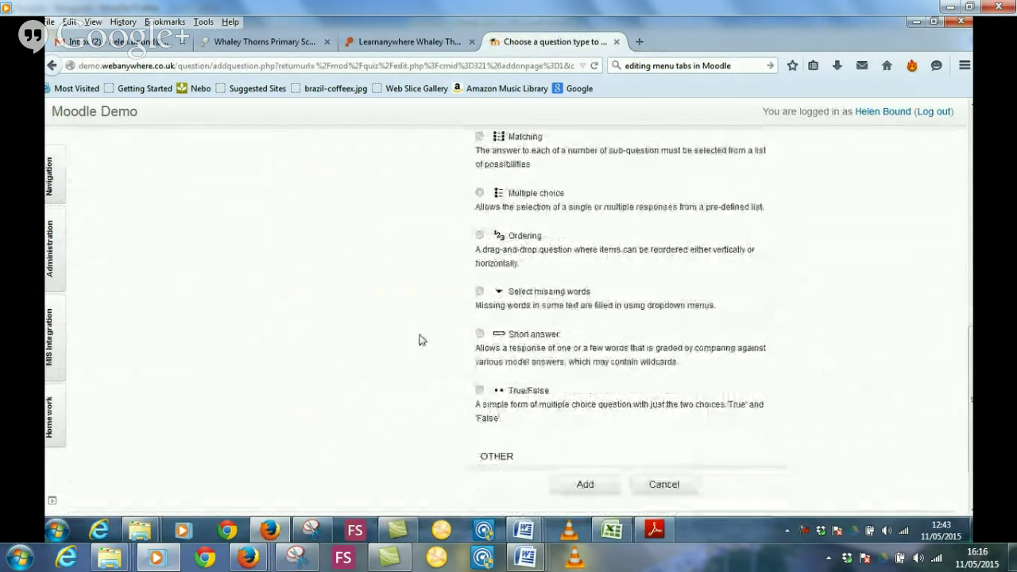
pyautogui.click(479, 292)
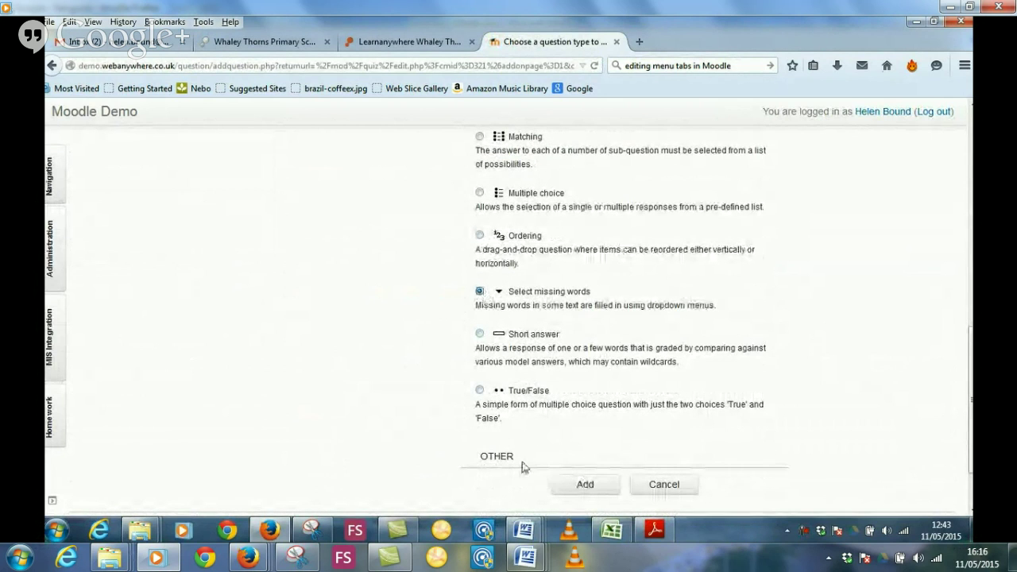
pyautogui.click(583, 485)
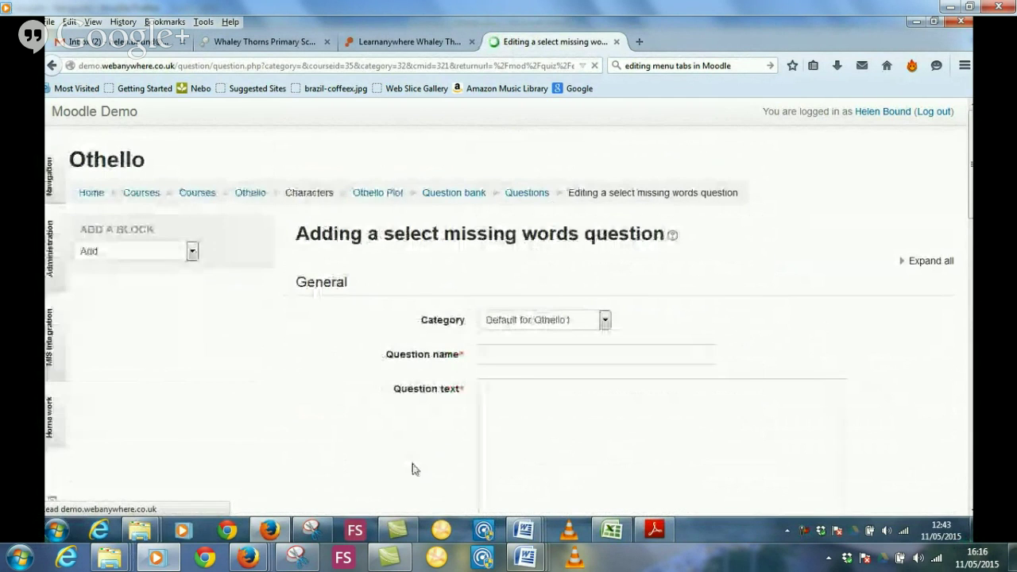
# Name the question 'Othello plot add missing words' and select the plot summary in Othello.docx.
pyautogui.click(497, 354)
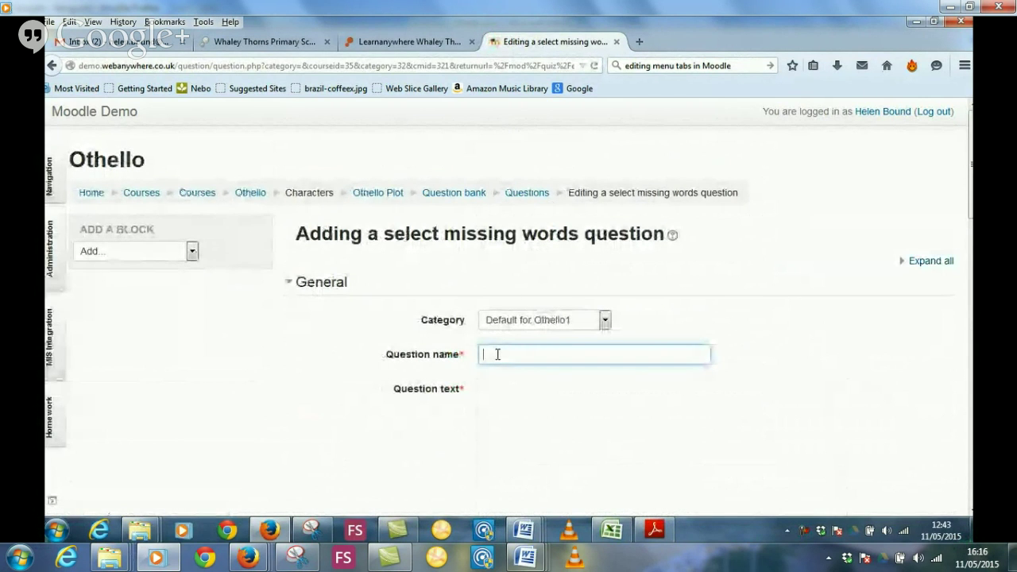
pyautogui.write('Othello plot add missing words')
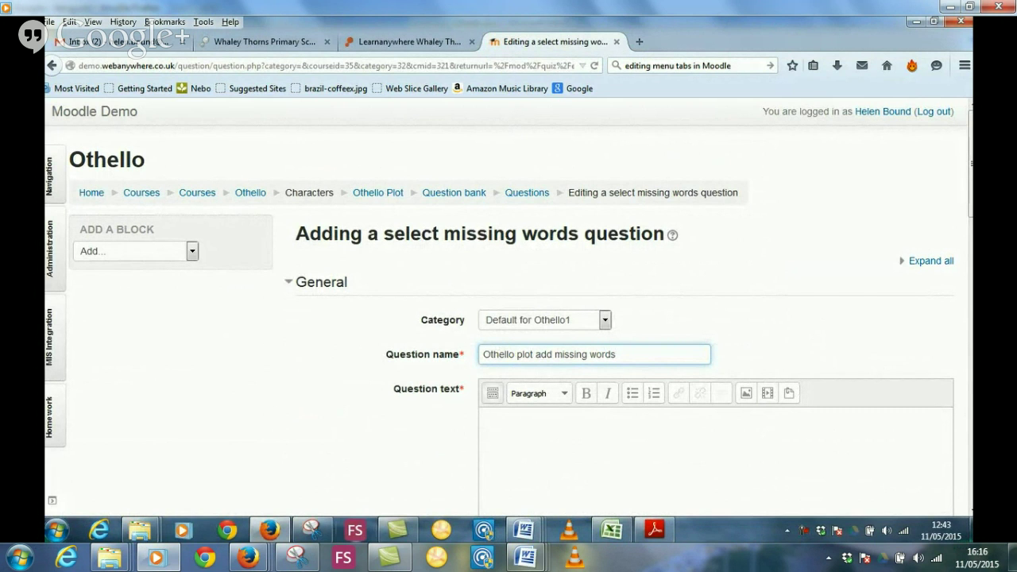
pyautogui.moveTo(520, 540)
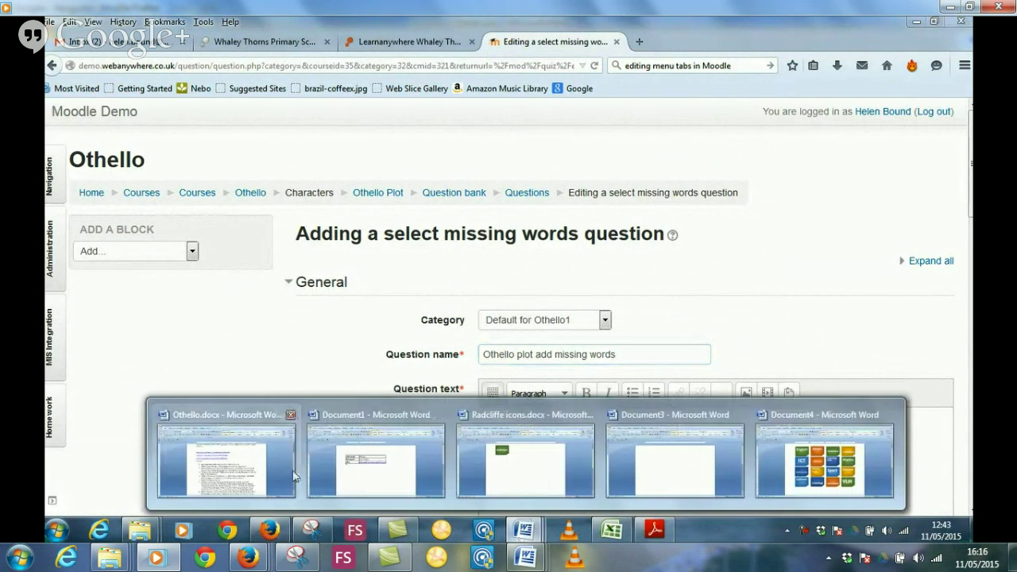
pyautogui.click(243, 475)
pyautogui.scroll(2, 476, 238)
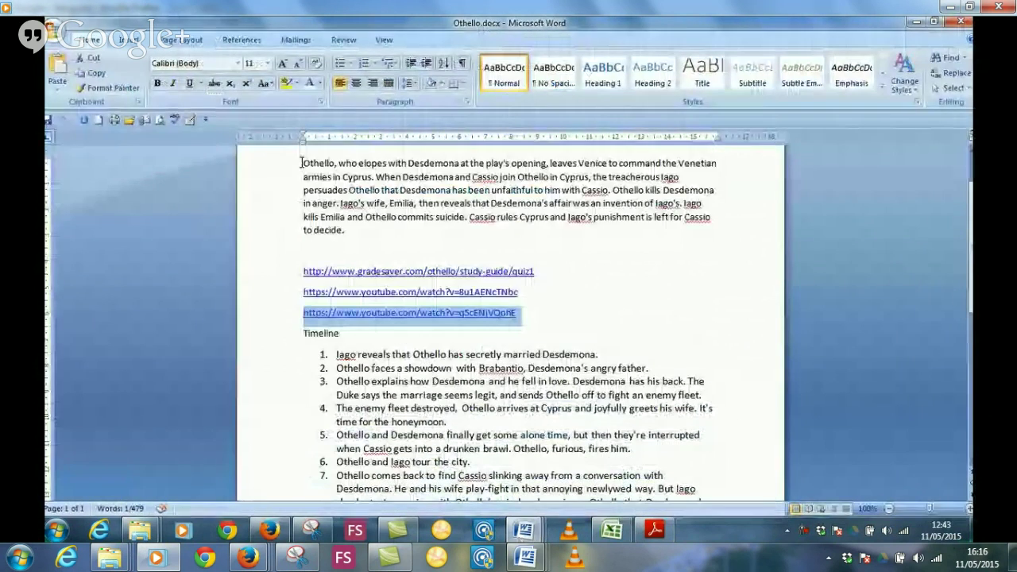
pyautogui.moveTo(303, 163); pyautogui.dragTo(373, 233)
pyautogui.hotkey('ctrl', 'c')
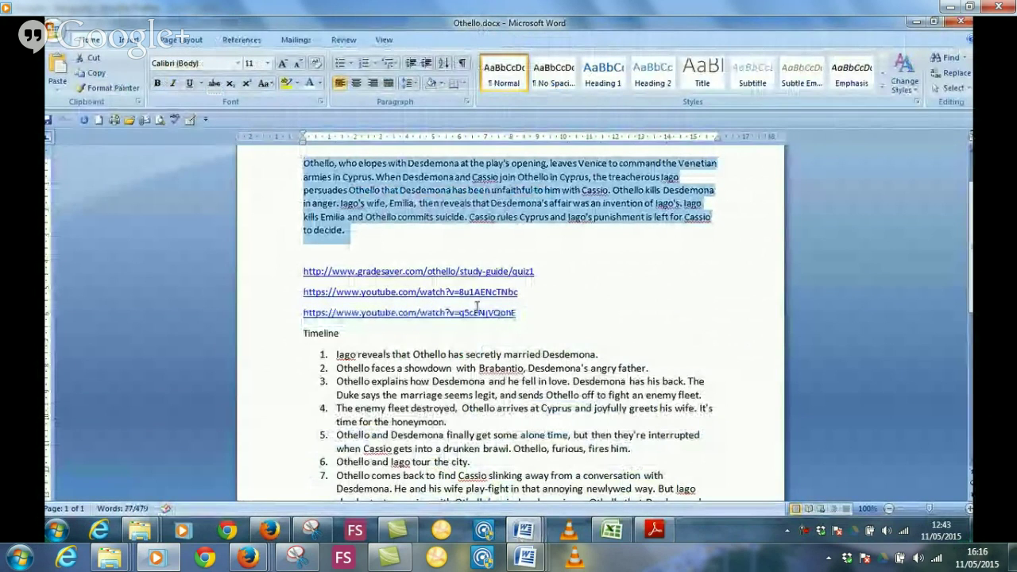
pyautogui.hotkey('alt', 'Tab')
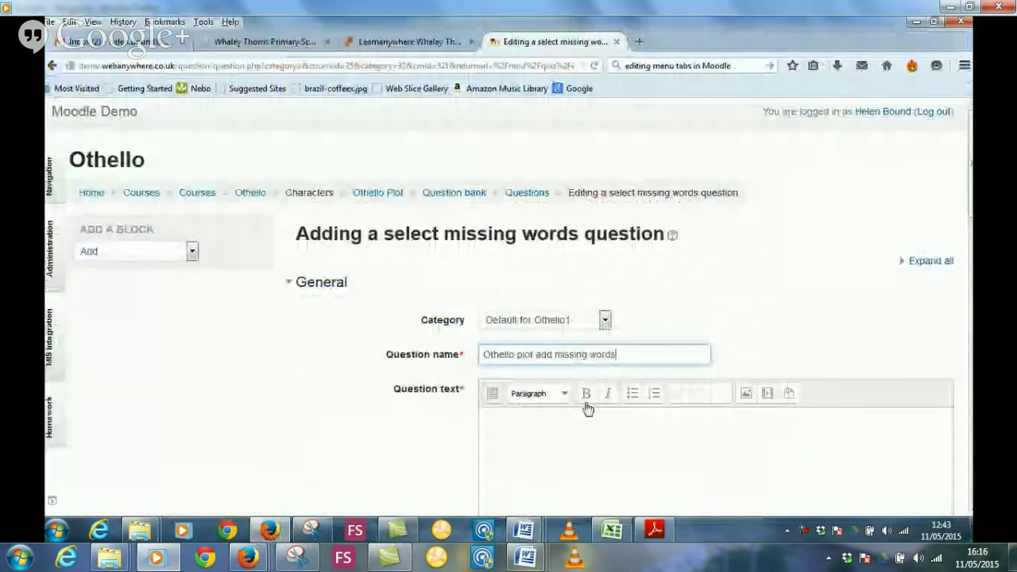
# Paste the Othello plot paragraph into the Question text.
pyautogui.scroll(-5, 586, 408)
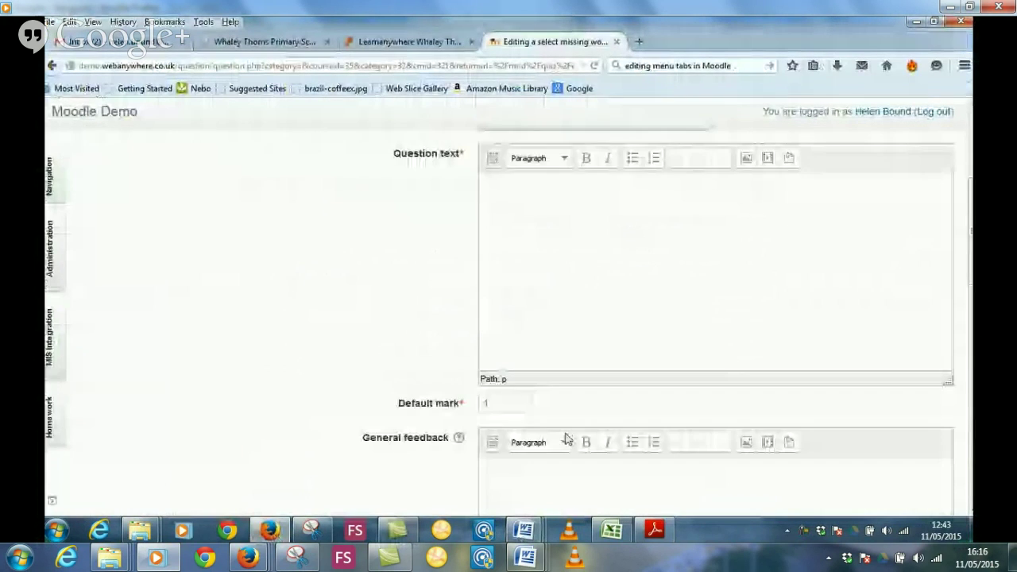
pyautogui.click(498, 200)
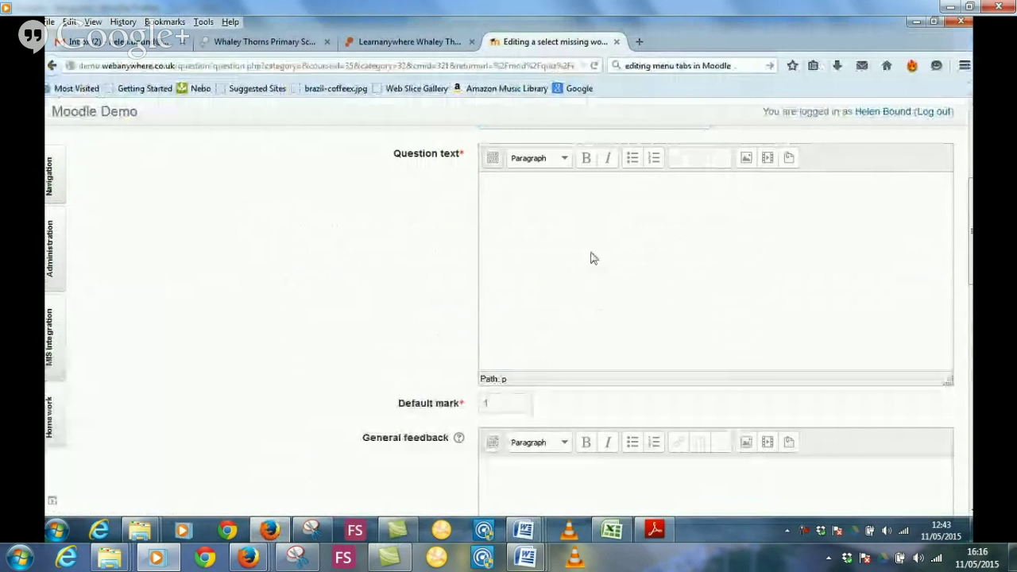
pyautogui.hotkey('ctrl', 'v')
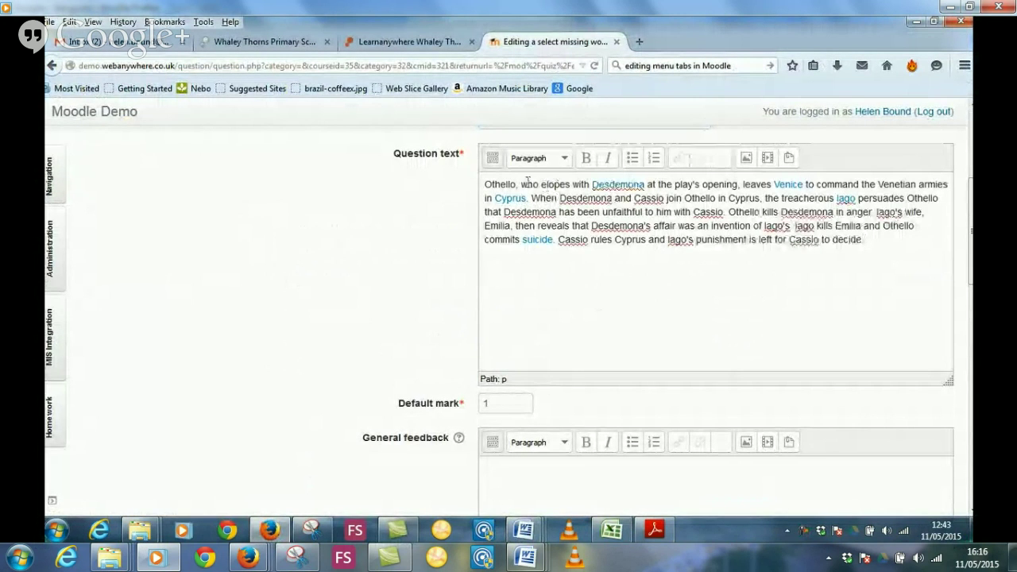
# Remove the hyperlinks from Desdemona, Venice, Iago, Cyprus and suicide.
pyautogui.moveTo(591, 184); pyautogui.dragTo(649, 183)
pyautogui.hotkey('ctrl', 'c')
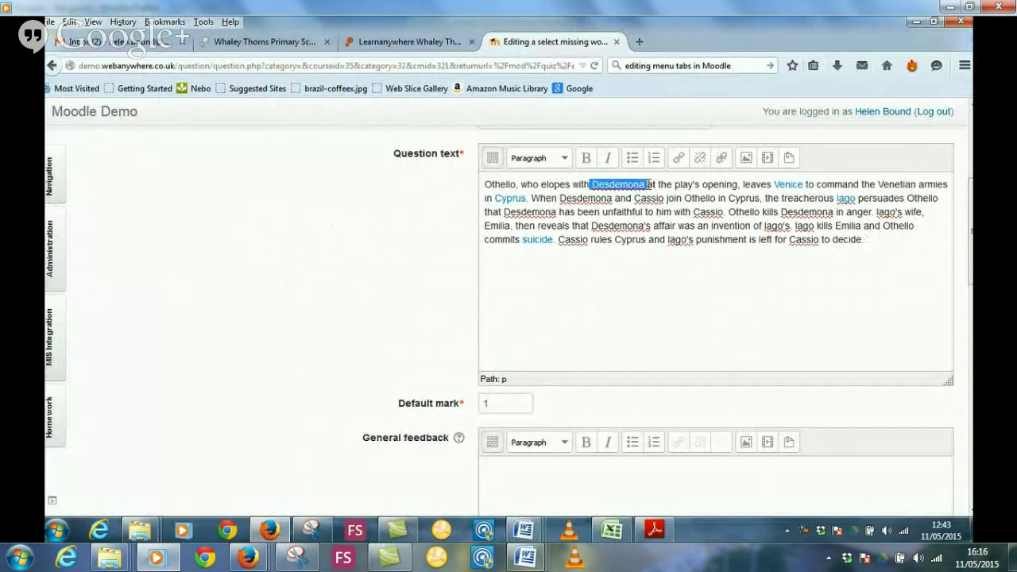
pyautogui.click(701, 162)
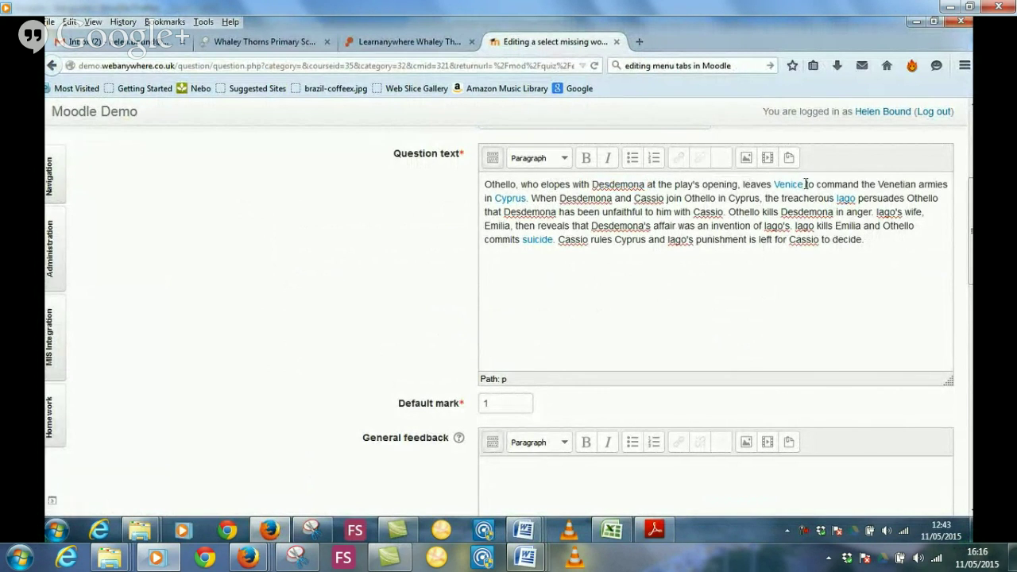
pyautogui.moveTo(778, 184); pyautogui.dragTo(804, 185)
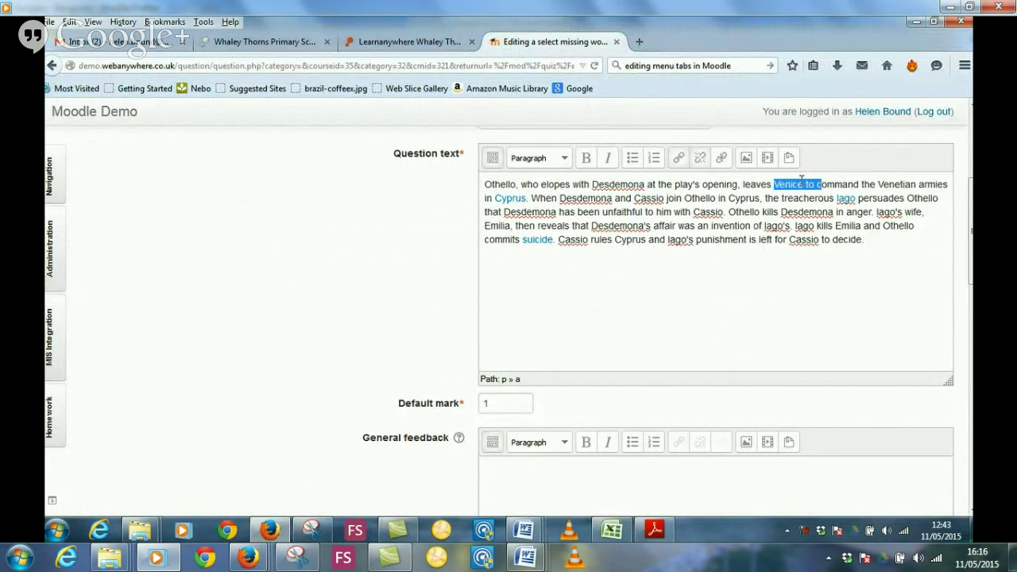
pyautogui.click(701, 162)
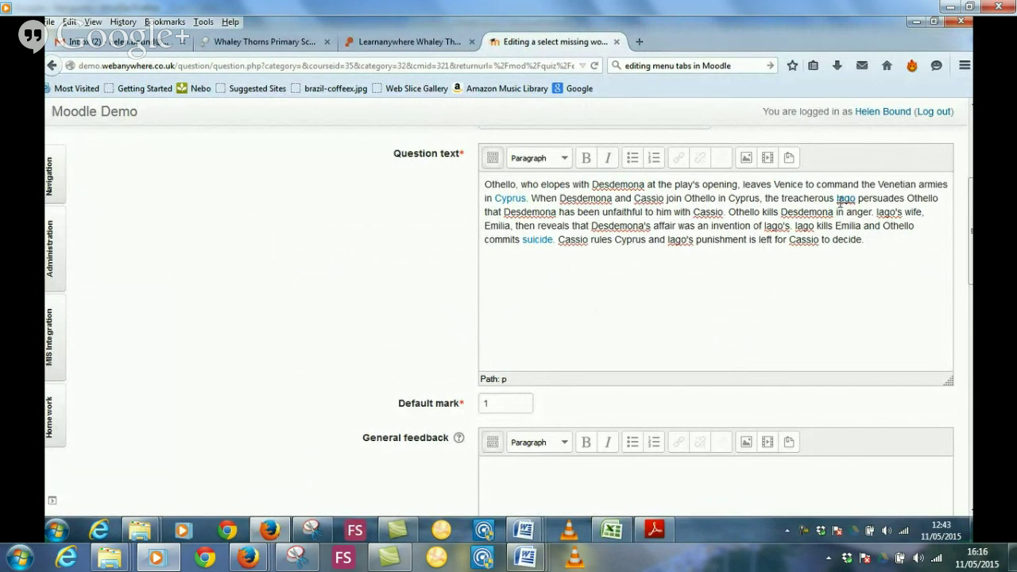
pyautogui.moveTo(834, 199); pyautogui.dragTo(863, 198)
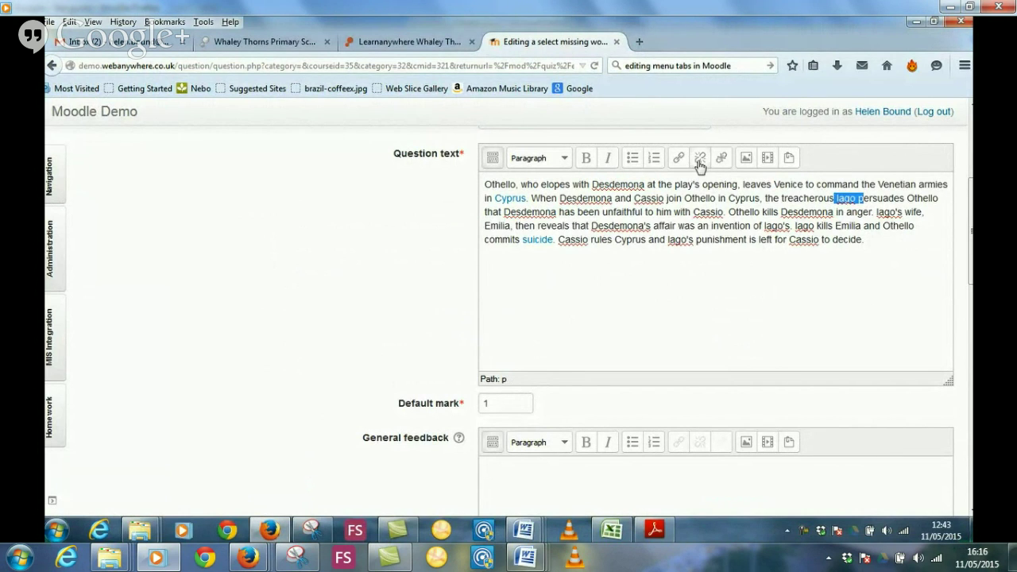
pyautogui.click(701, 157)
pyautogui.click(495, 198)
pyautogui.doubleClick(496, 198)
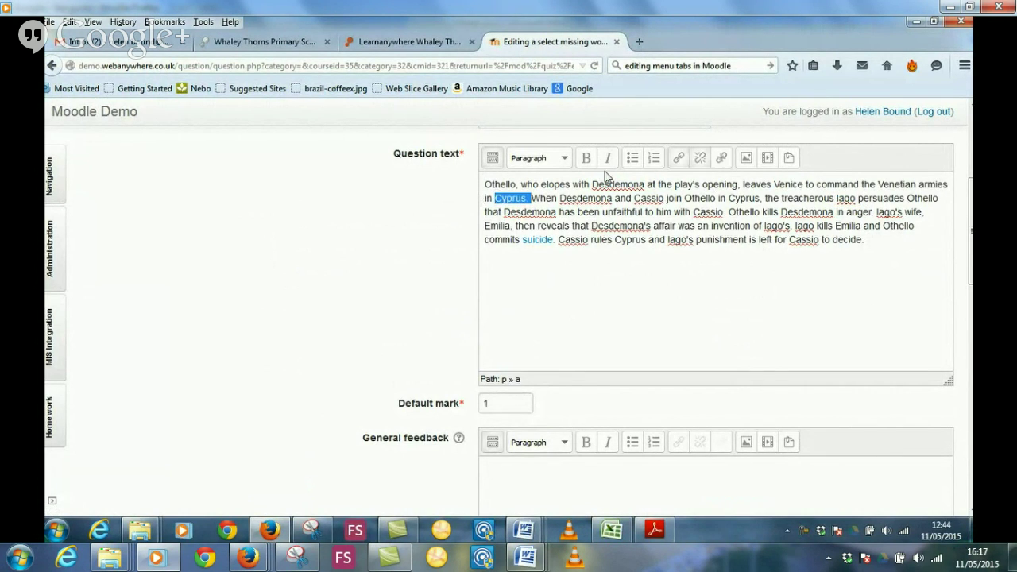
pyautogui.click(700, 157)
pyautogui.doubleClick(532, 240)
pyautogui.click(700, 157)
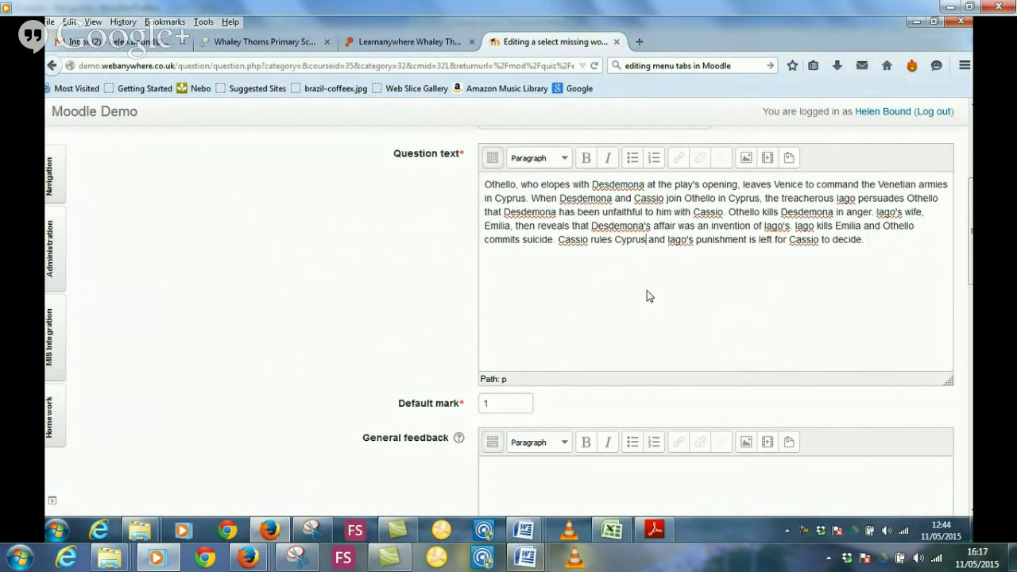
# Replace Desdemona with gap [[1]] and make Desdemona the Choice 1 answer.
pyautogui.scroll(-5, 647, 294)
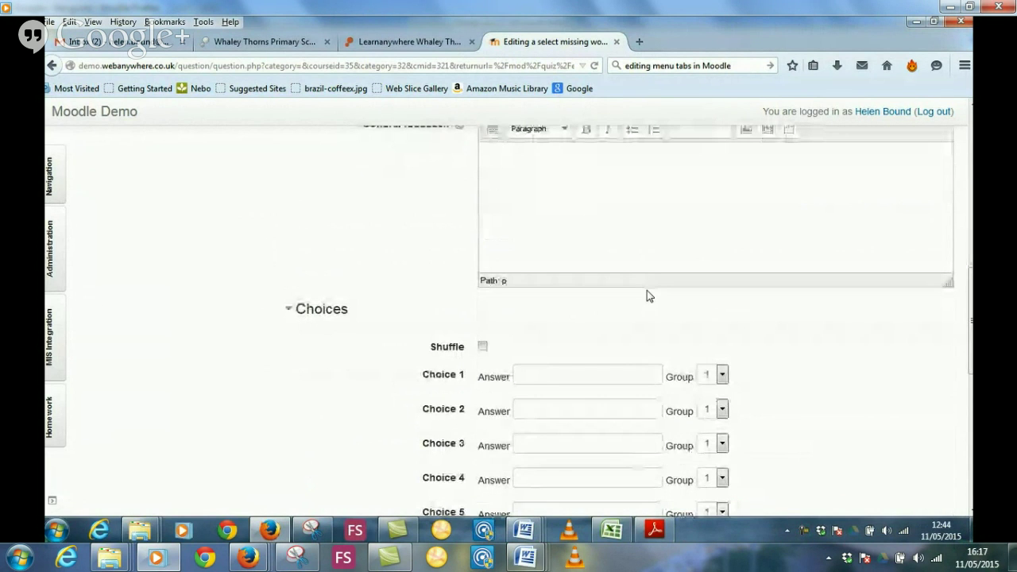
pyautogui.scroll(-2, 648, 294)
pyautogui.scroll(-4, 645, 294)
pyautogui.scroll(5, 645, 294)
pyautogui.scroll(4, 631, 363)
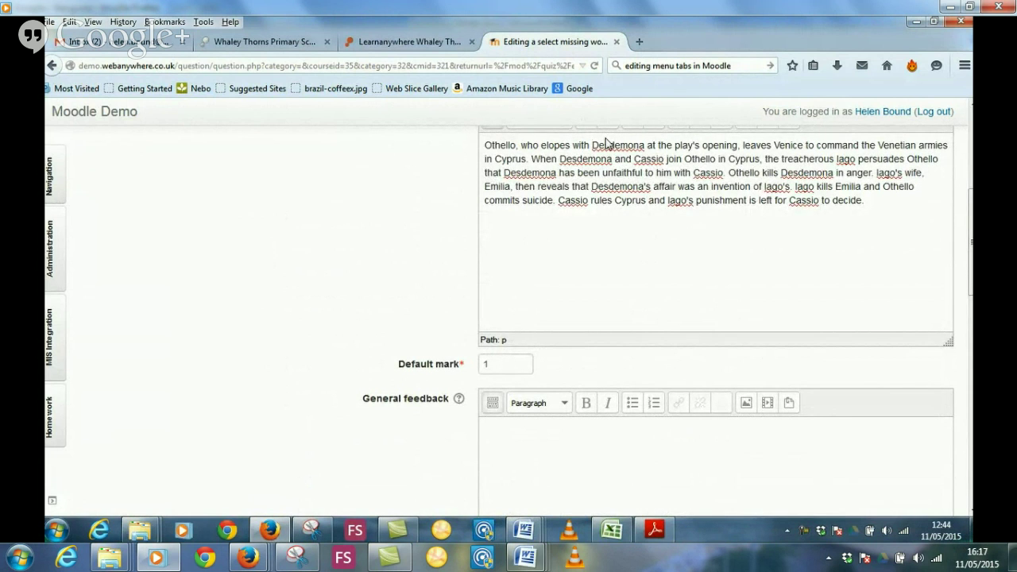
pyautogui.write('[[')
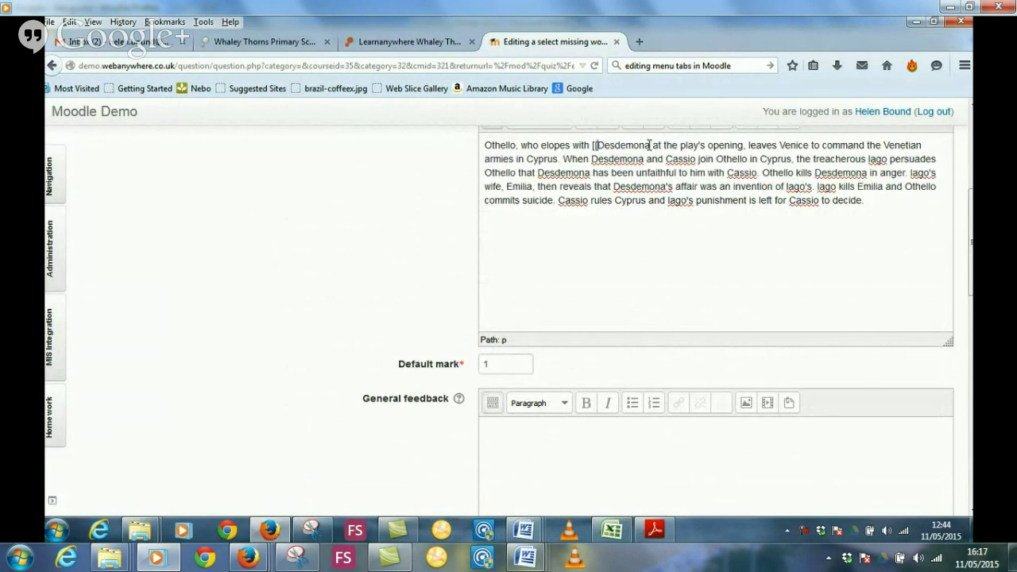
pyautogui.write(']]')
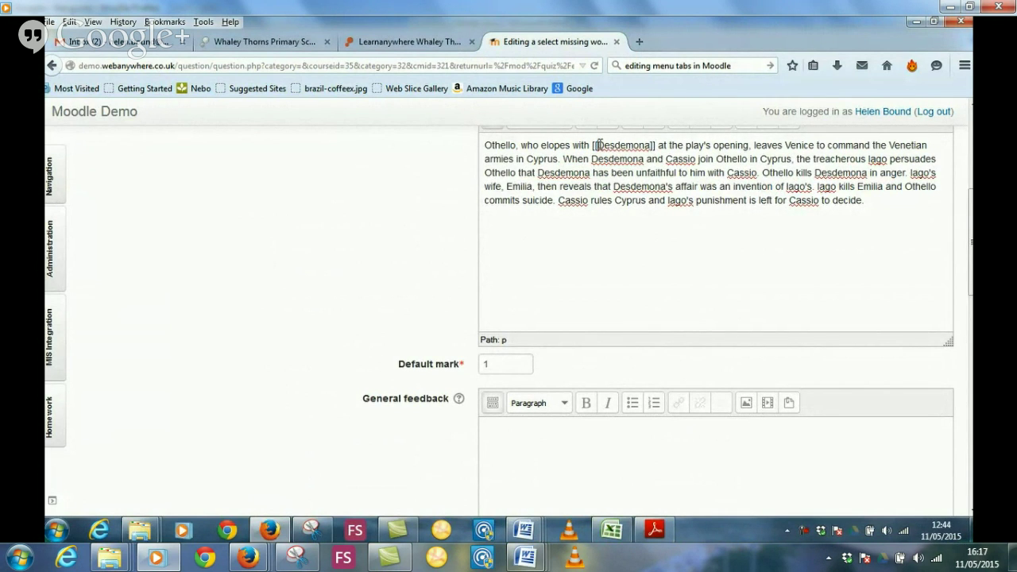
pyautogui.moveTo(622, 144); pyautogui.dragTo(642, 145)
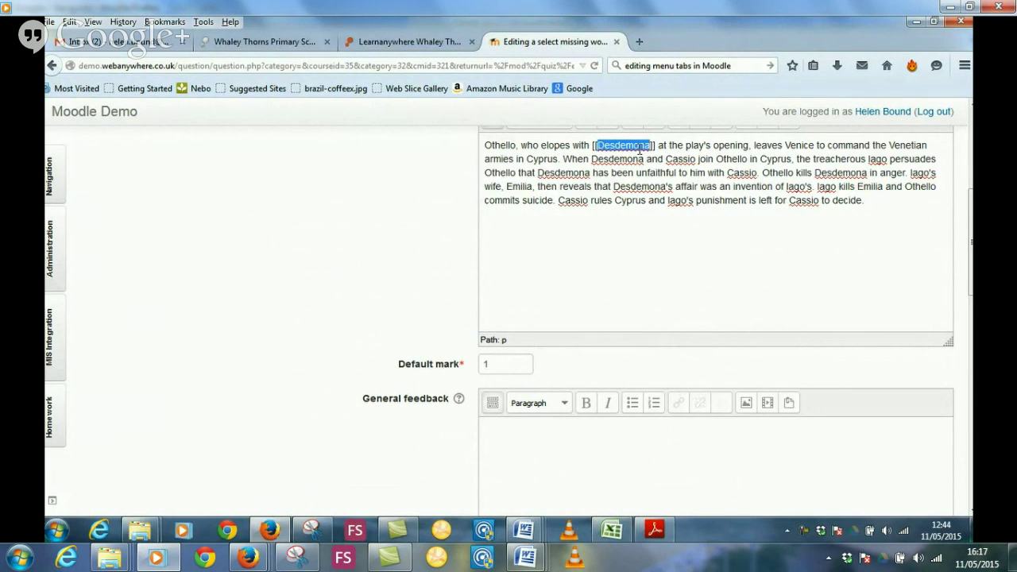
pyautogui.click(611, 230)
pyautogui.scroll(-5, 602, 230)
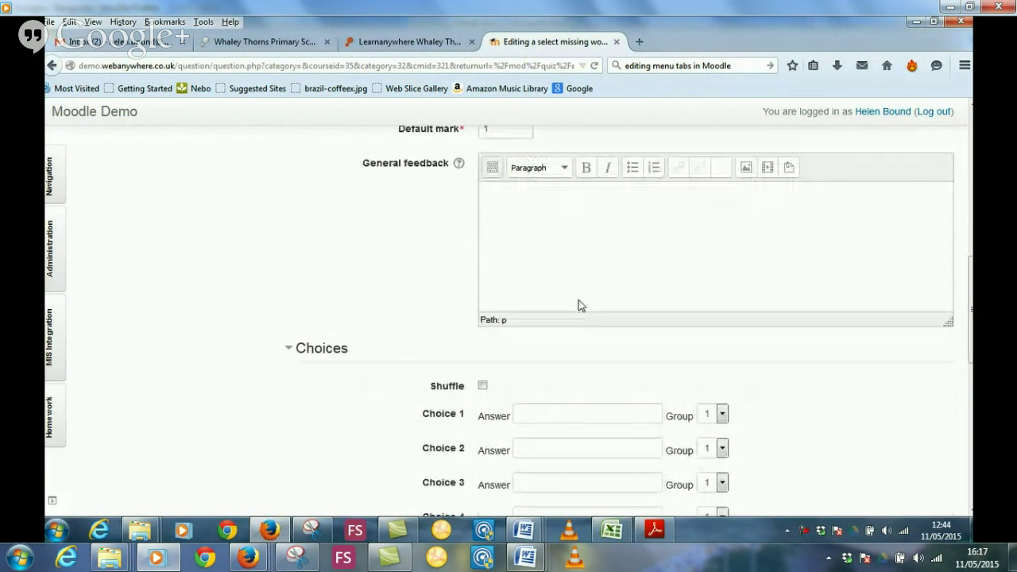
pyautogui.click(537, 415)
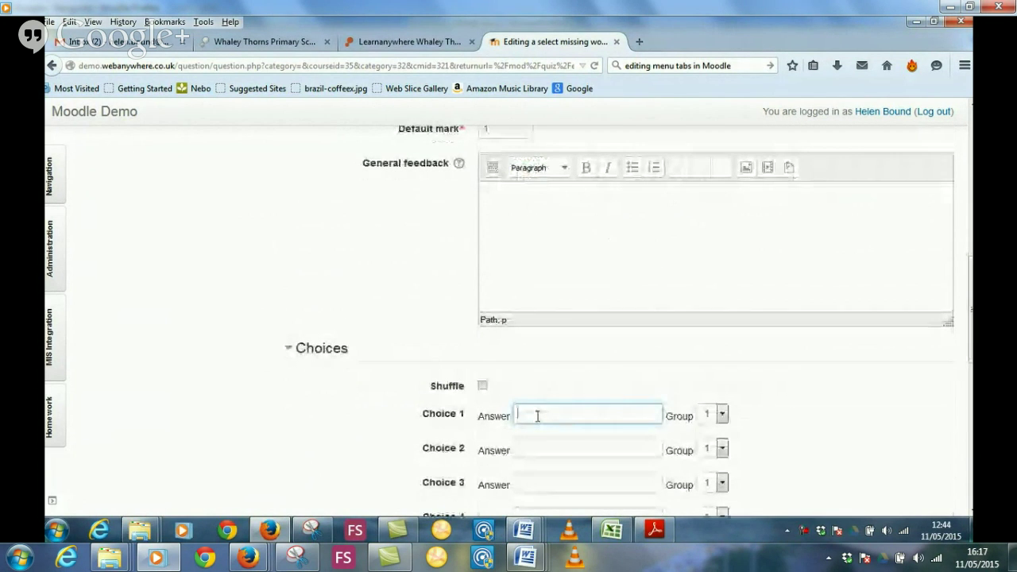
pyautogui.hotkey('ctrl', 'v')
pyautogui.scroll(5, 640, 283)
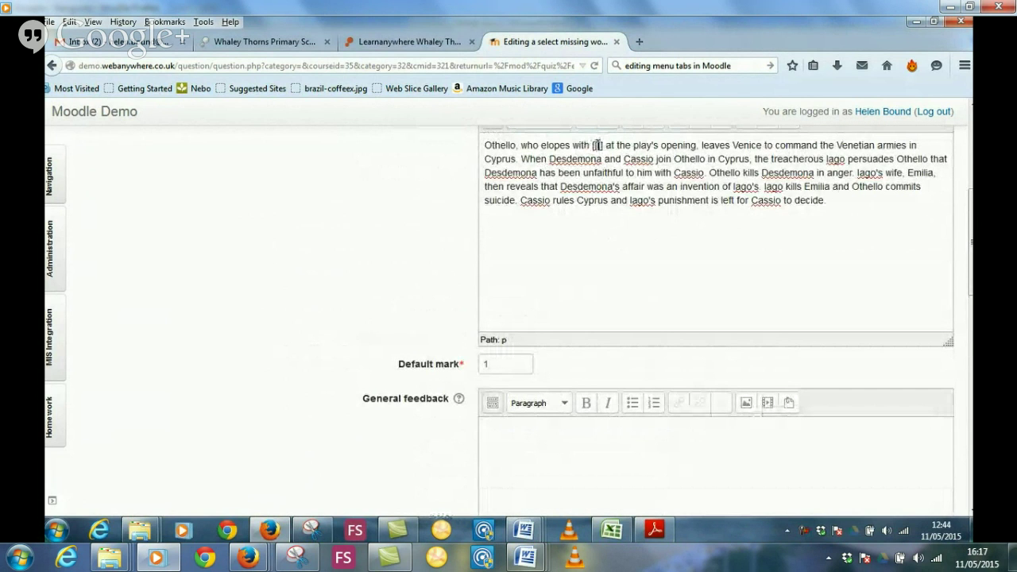
pyautogui.click(598, 144)
pyautogui.write('1')
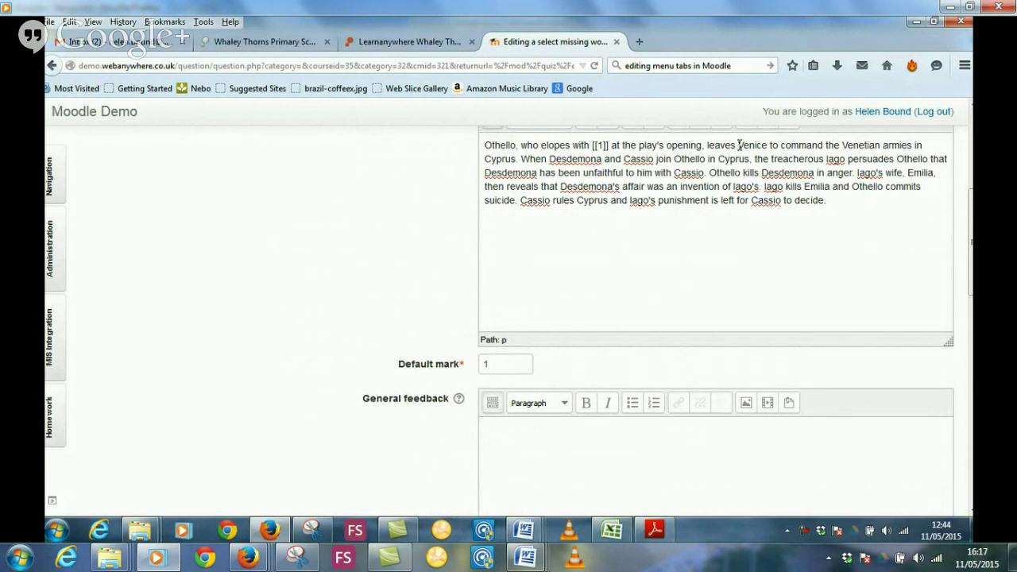
# Replace Venice with gap [[2]], make Venice Choice 2, and turn on Shuffle.
pyautogui.click(738, 145)
pyautogui.write('[[2')
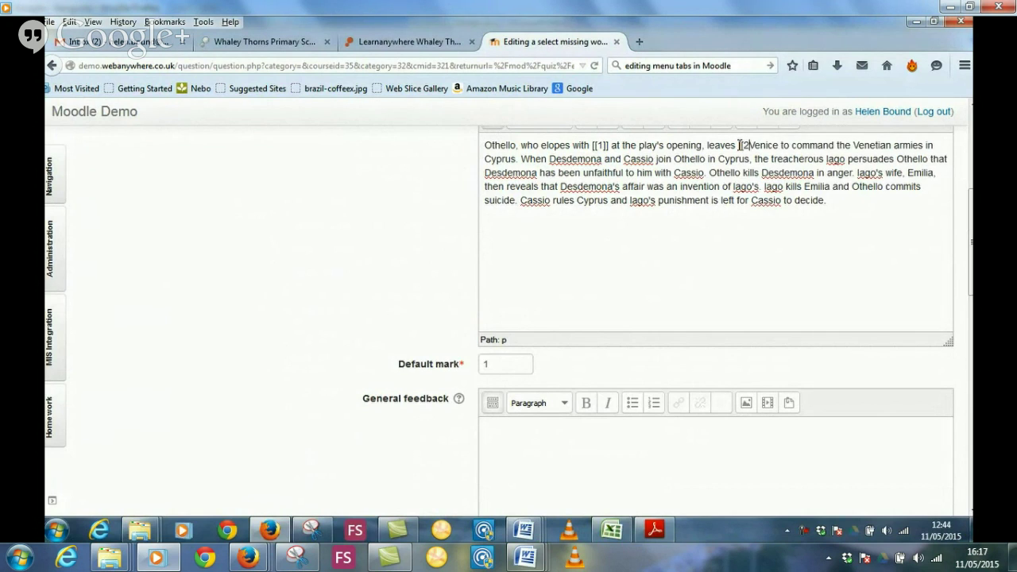
pyautogui.write(']]')
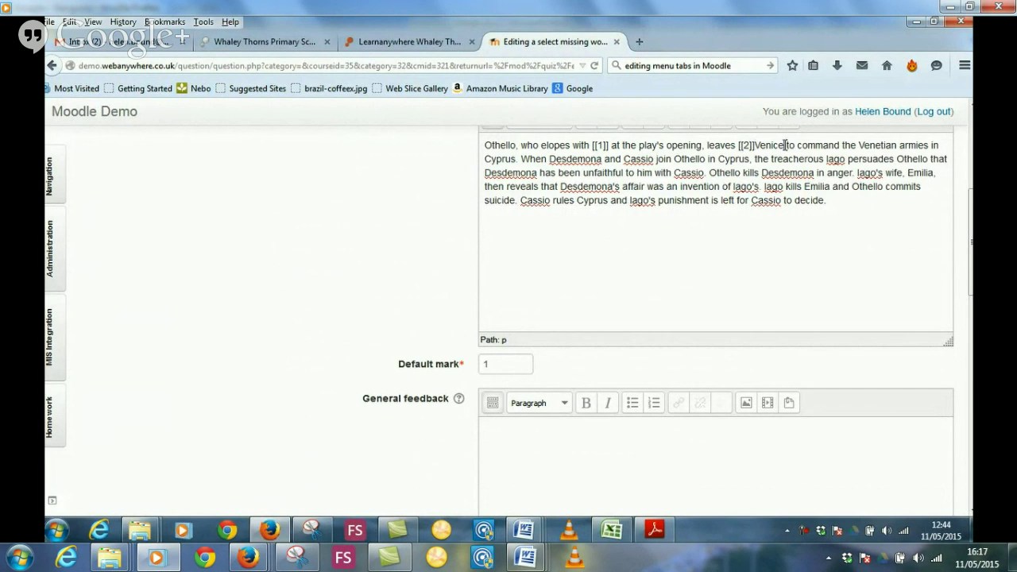
pyautogui.moveTo(785, 145); pyautogui.dragTo(756, 144)
pyautogui.hotkey('ctrl', 'c')
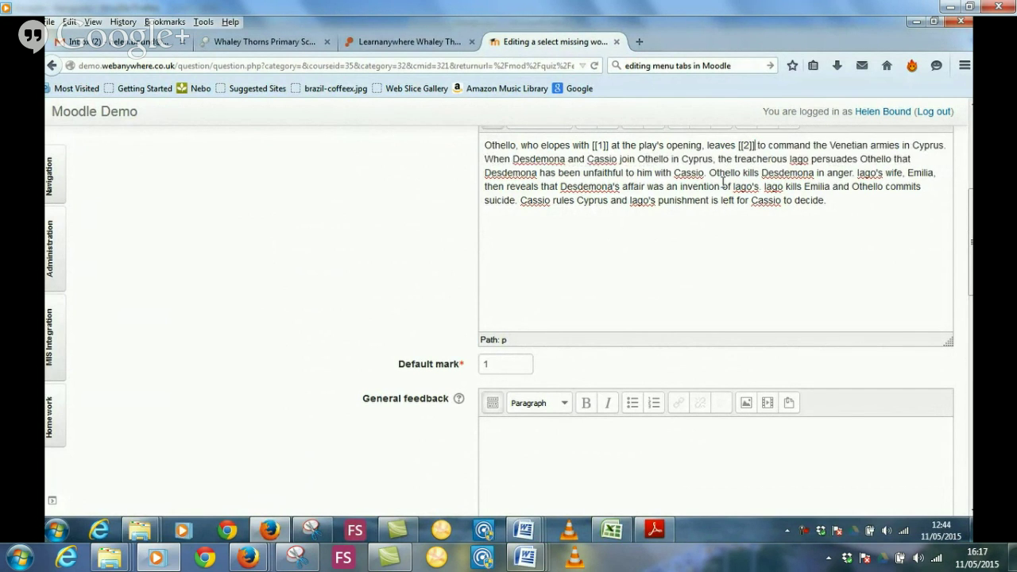
pyautogui.scroll(-5, 591, 431)
pyautogui.click(537, 448)
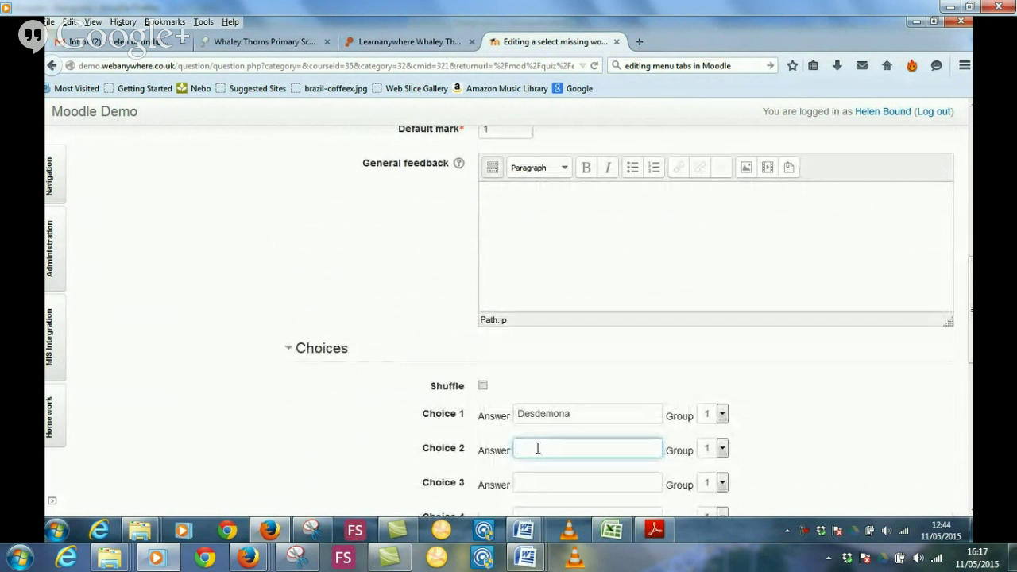
pyautogui.hotkey('ctrl', 'v')
pyautogui.click(483, 386)
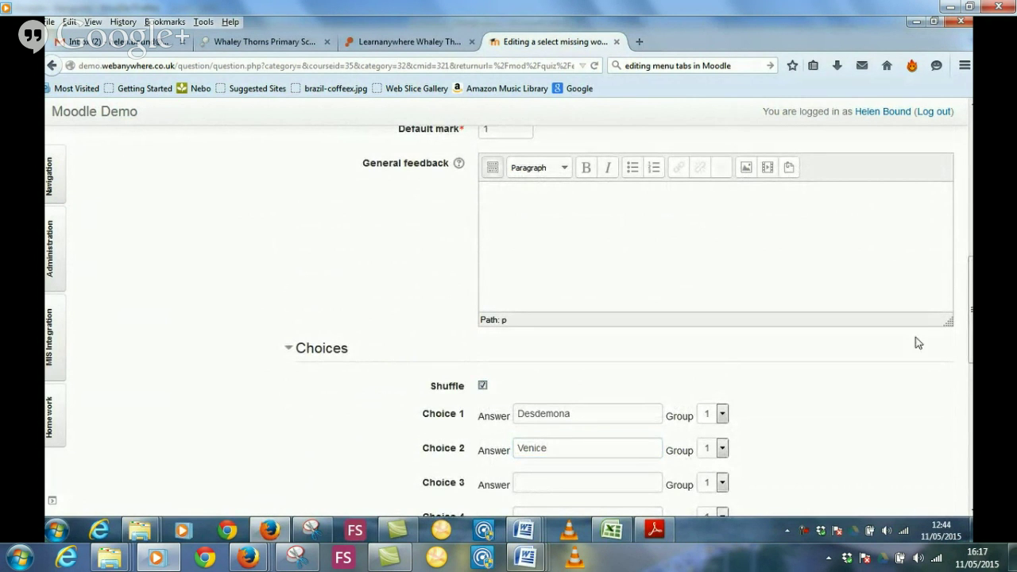
pyautogui.scroll(7, 913, 342)
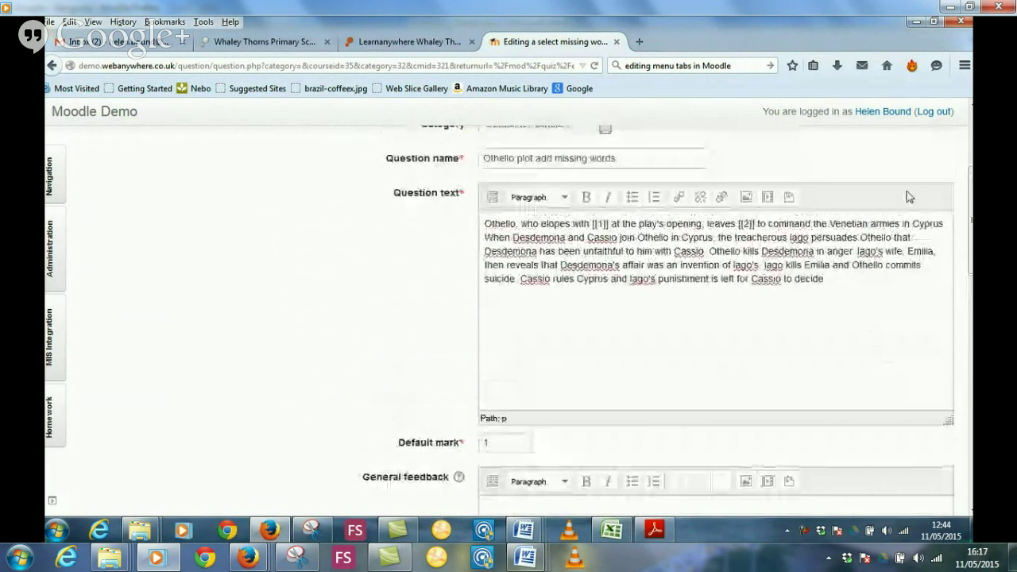
# Replace Cyprus with gap [[3]] and paste Cyprus as the Choice 3 answer.
pyautogui.click(916, 223)
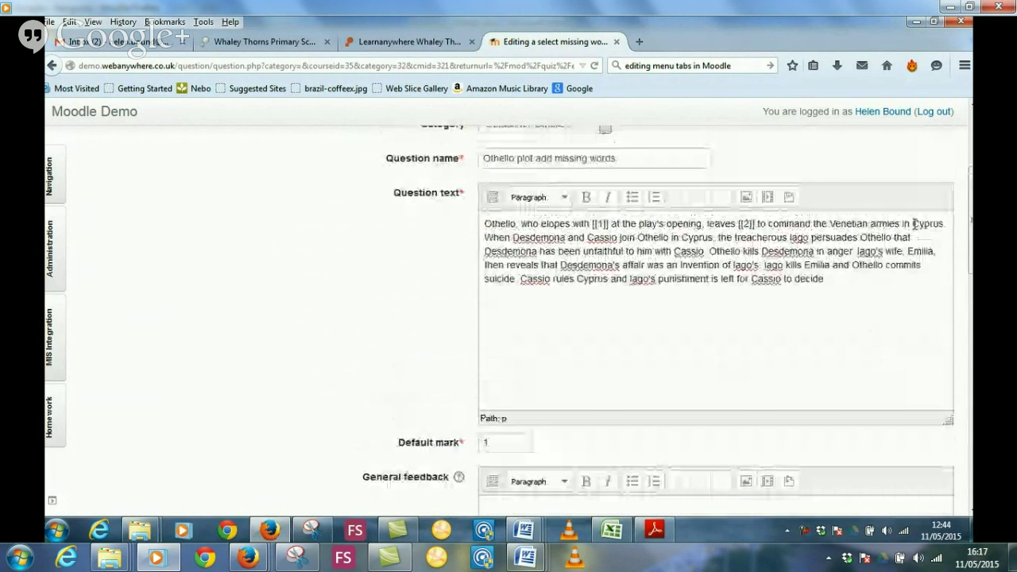
pyautogui.write('[[3]]')
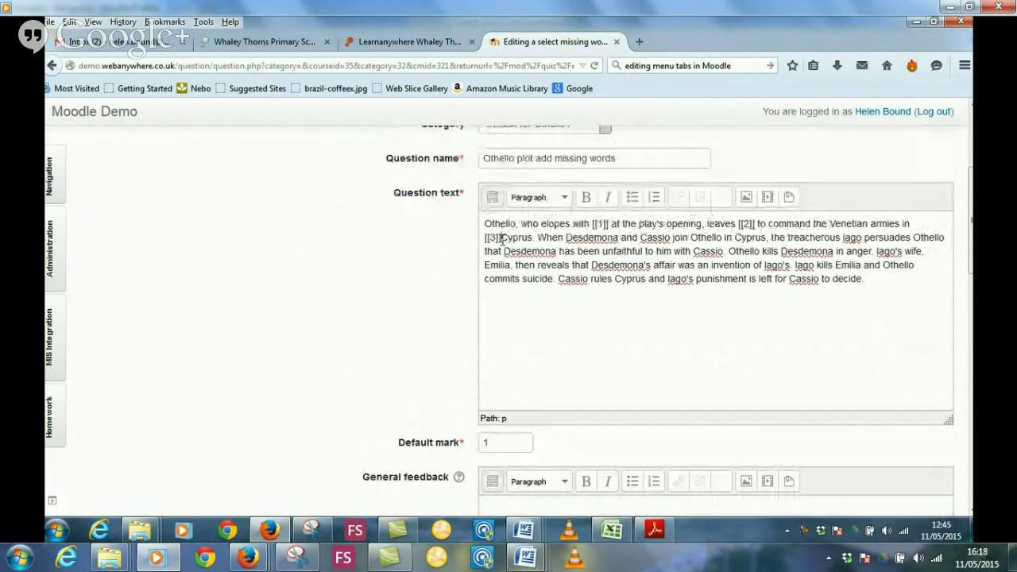
pyautogui.moveTo(501, 237); pyautogui.dragTo(531, 238)
pyautogui.hotkey('ctrl', 'x')
pyautogui.scroll(-5, 549, 382)
pyautogui.scroll(-4, 554, 474)
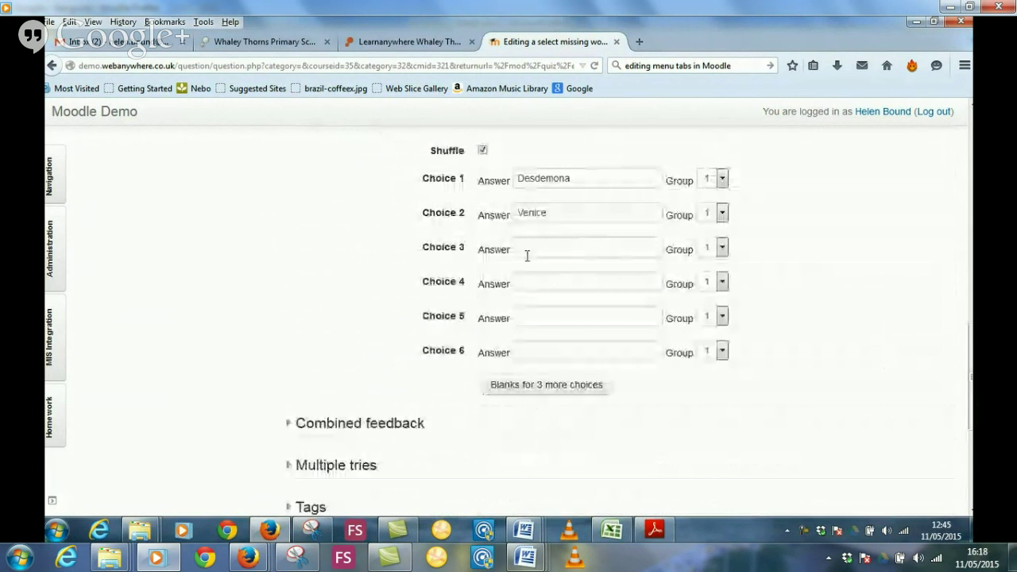
pyautogui.click(527, 252)
pyautogui.hotkey('ctrl', 'v')
pyautogui.scroll(10, 527, 256)
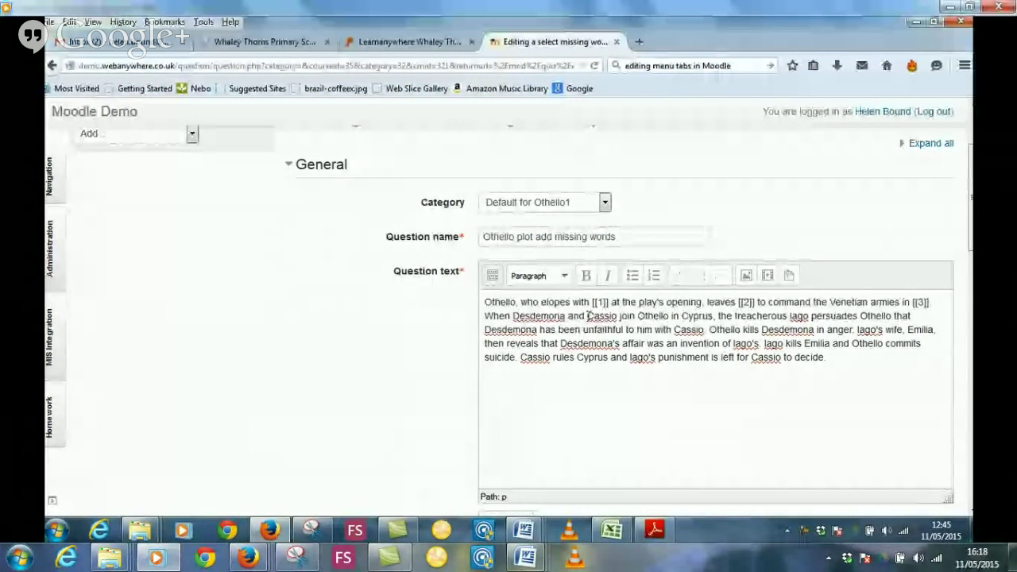
# Replace Cassio with gap [[4]] and enter Cassio as the Choice 4 answer.
pyautogui.click(588, 316)
pyautogui.write('[[4]]')
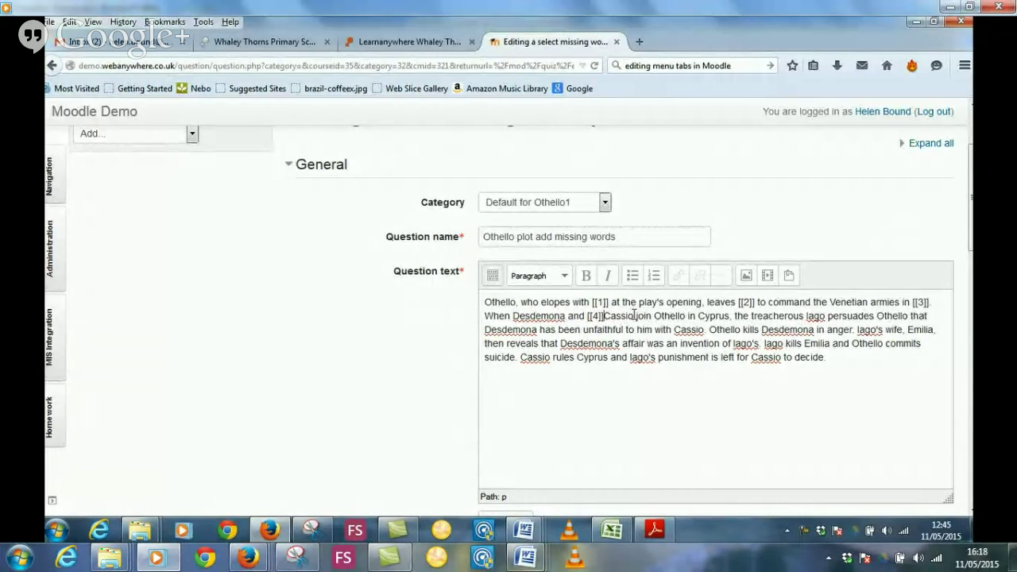
pyautogui.doubleClick(620, 315)
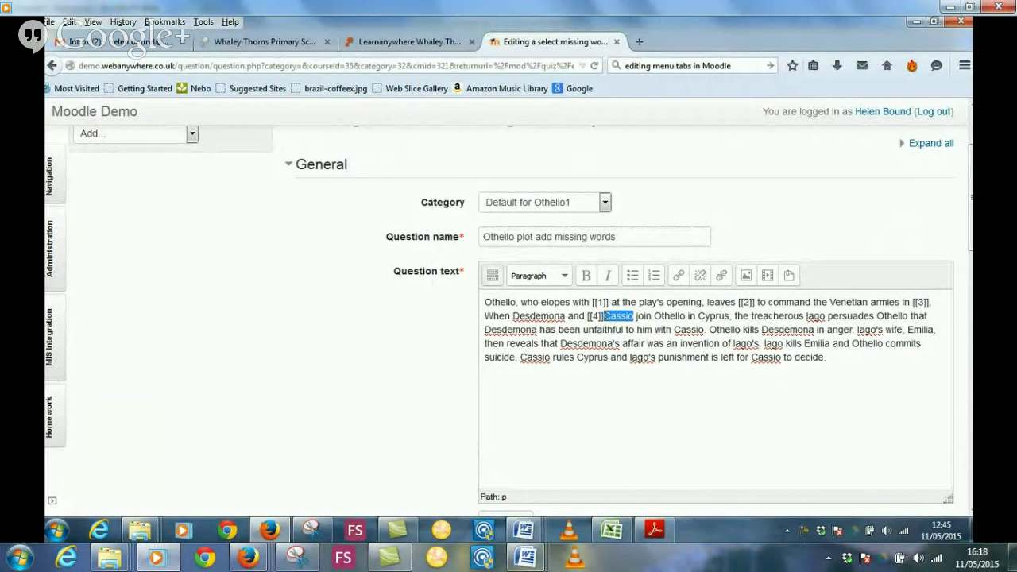
pyautogui.press('BackSpace')
pyautogui.scroll(-7, 641, 404)
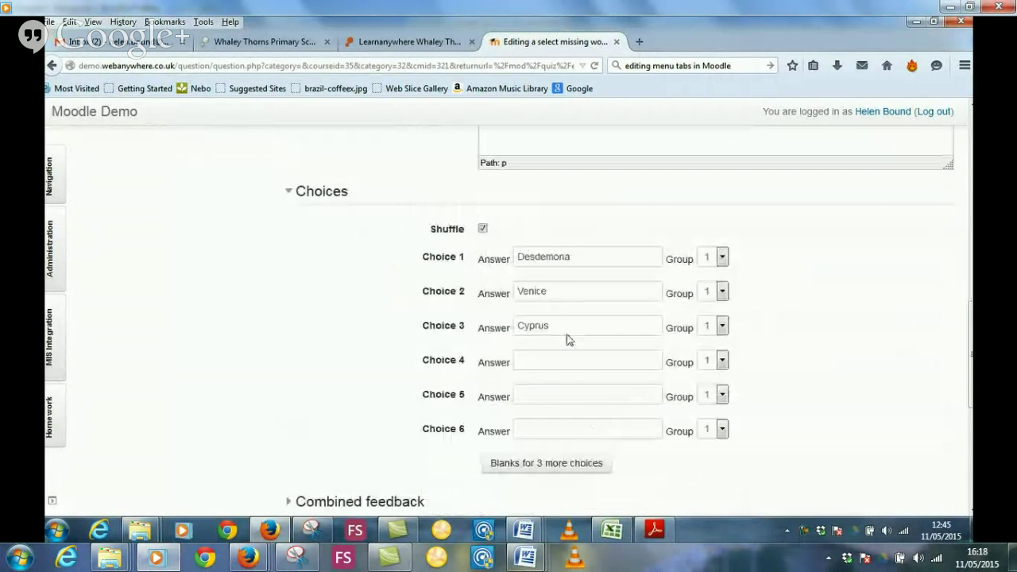
pyautogui.click(547, 359)
pyautogui.hotkey('ctrl', 'v')
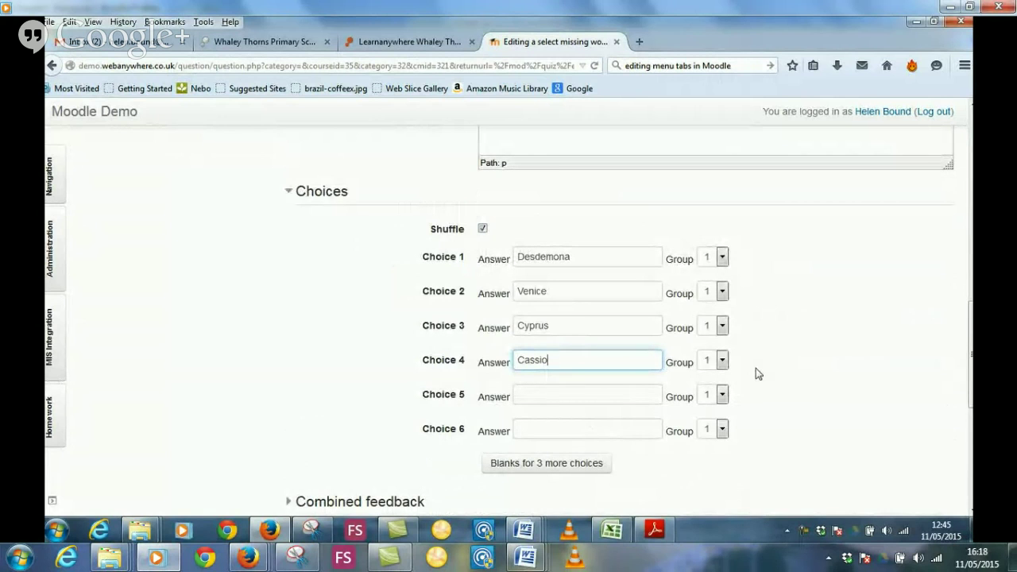
pyautogui.click(560, 397)
pyautogui.scroll(10, 802, 332)
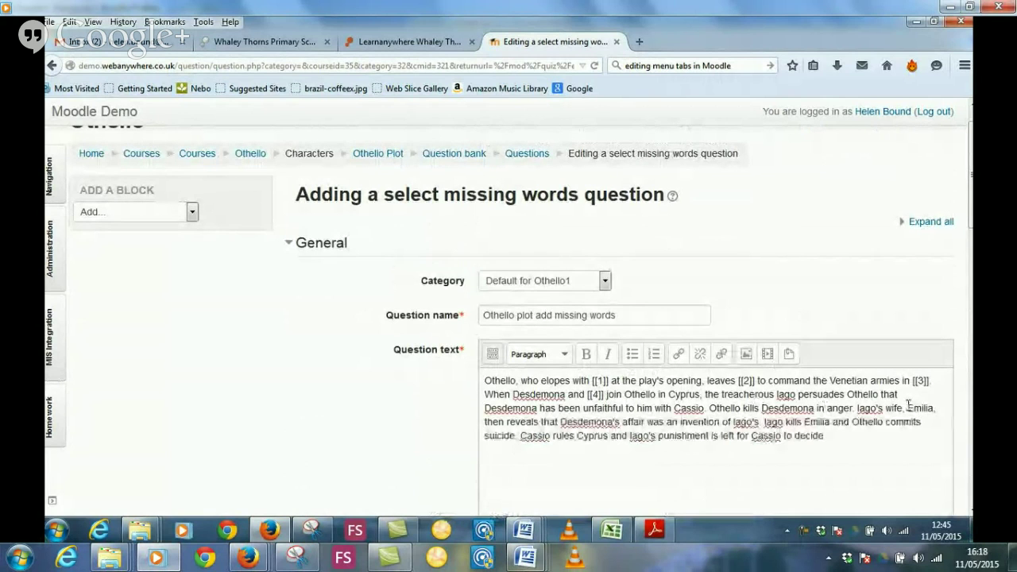
# Replace Emilia with gap [[5]] and enter Emilia as the Choice 5 answer.
pyautogui.moveTo(907, 409); pyautogui.dragTo(935, 409)
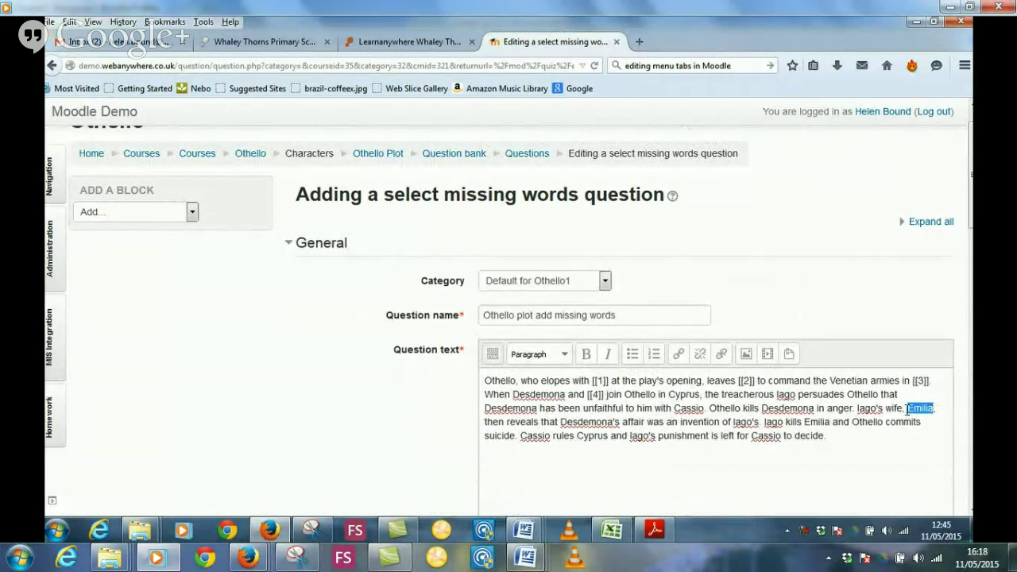
pyautogui.click(906, 408)
pyautogui.write('[[5]]')
pyautogui.moveTo(511, 418); pyautogui.dragTo(472, 428)
pyautogui.press('Delete')
pyautogui.scroll(-10, 602, 496)
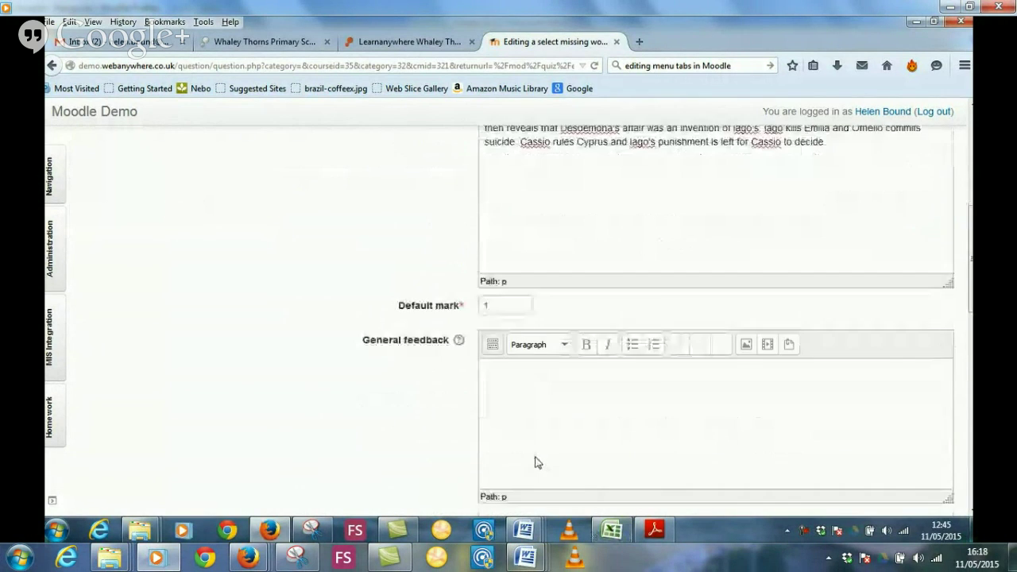
pyautogui.click(530, 396)
pyautogui.write('Emilia')
pyautogui.scroll(10, 676, 390)
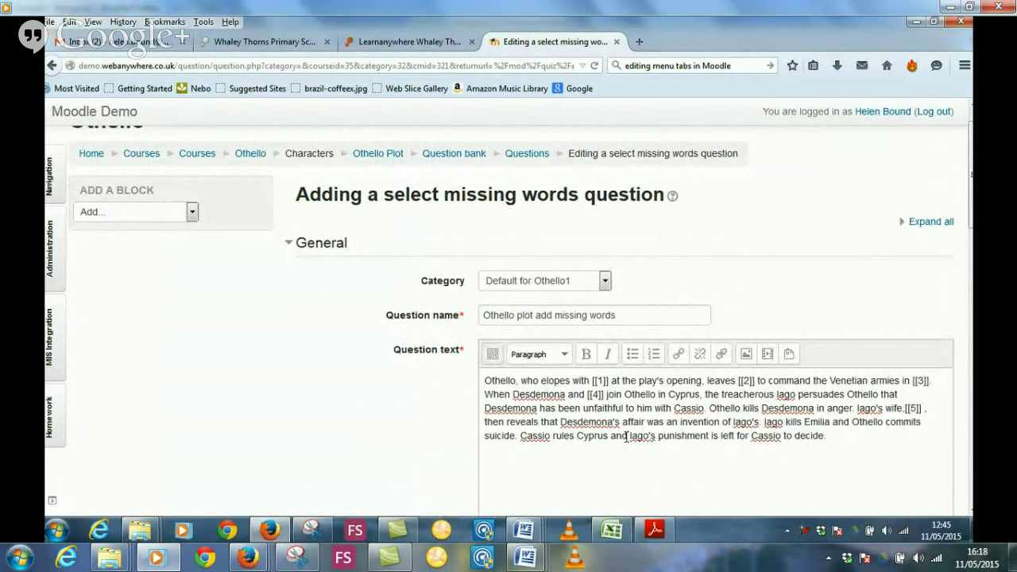
# Replace Iago's with gap [[6]], make Iago's Choice 6, and save the question.
pyautogui.moveTo(632, 435); pyautogui.dragTo(657, 436)
pyautogui.click(628, 436)
pyautogui.write('[[')
pyautogui.write('[6')
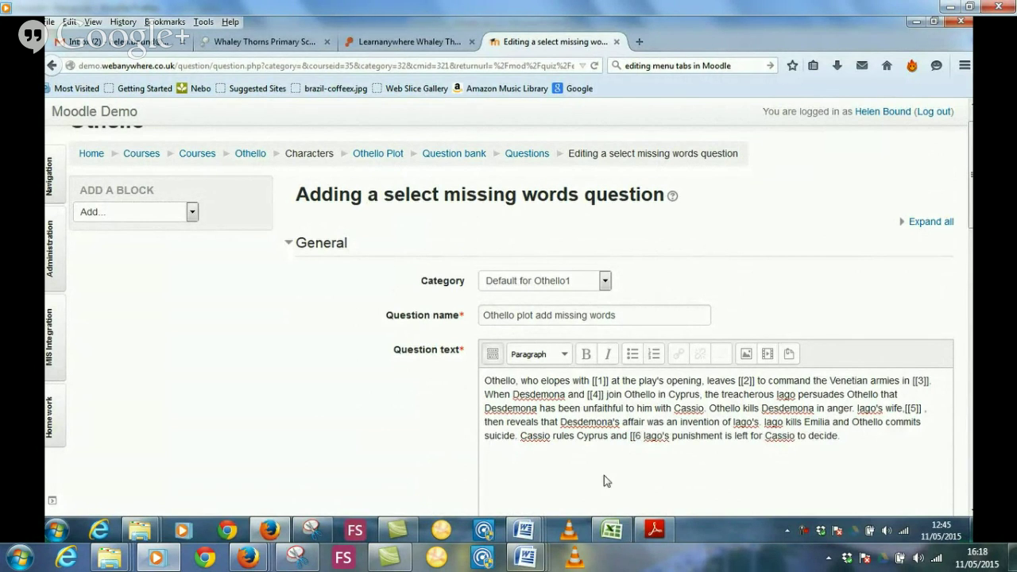
pyautogui.write(']]')
pyautogui.moveTo(649, 436); pyautogui.dragTo(674, 435)
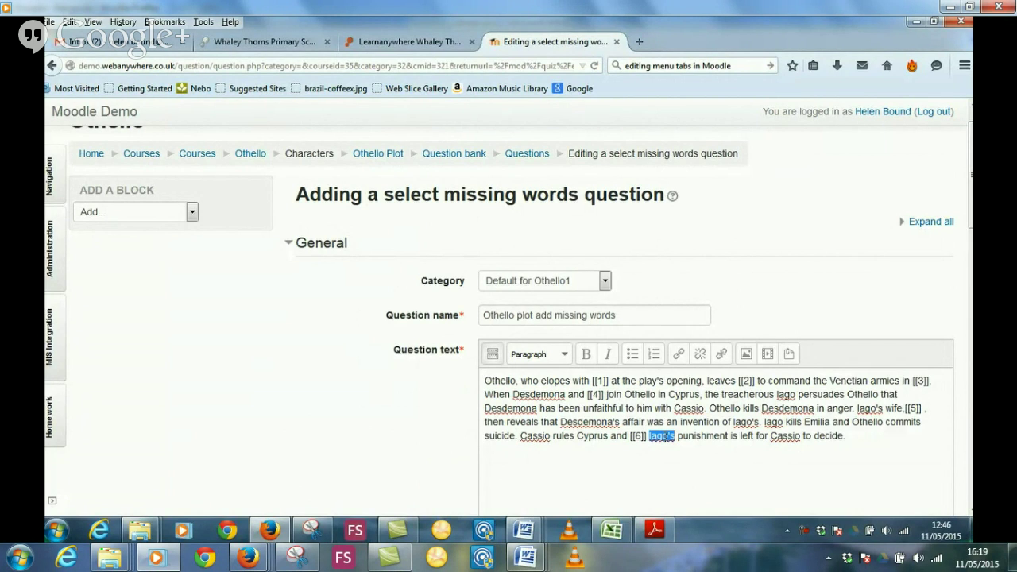
pyautogui.rightClick(662, 435)
pyautogui.click(657, 442)
pyautogui.click(652, 437)
pyautogui.moveTo(651, 437); pyautogui.dragTo(672, 437)
pyautogui.click(676, 438)
pyautogui.scroll(-5, 636, 449)
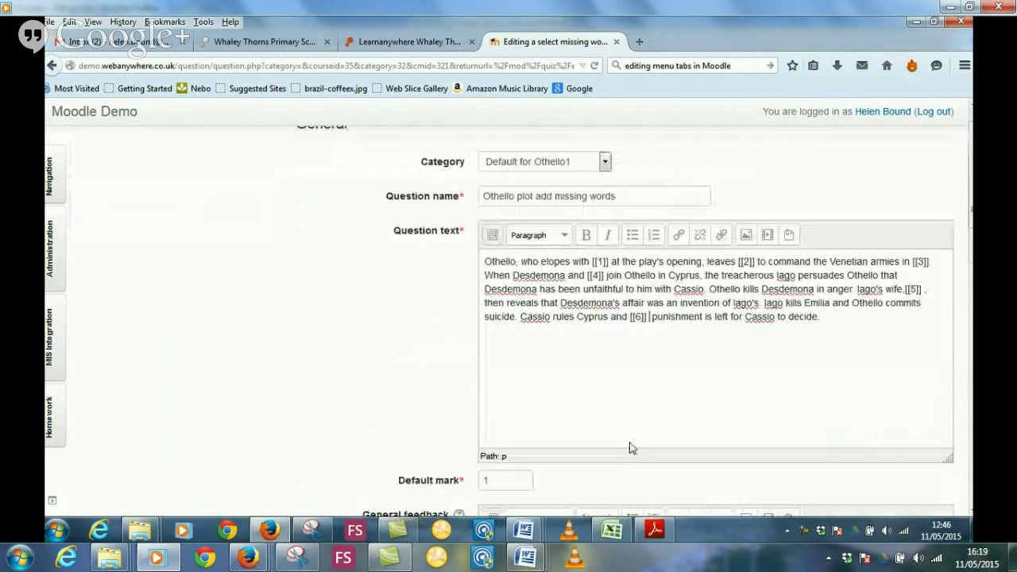
pyautogui.scroll(-4, 607, 456)
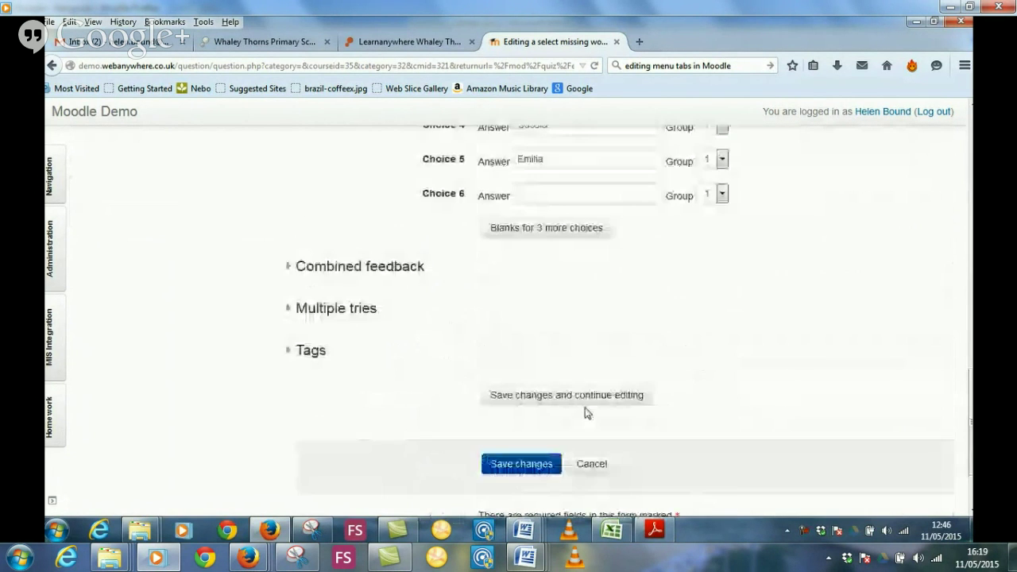
pyautogui.click(552, 195)
pyautogui.hotkey('ctrl', 'v')
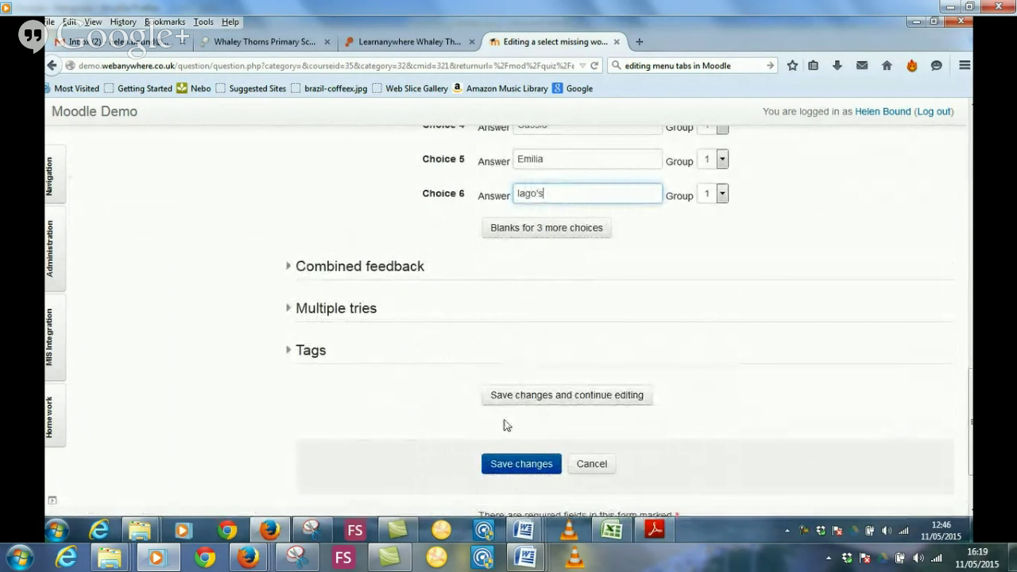
pyautogui.click(520, 468)
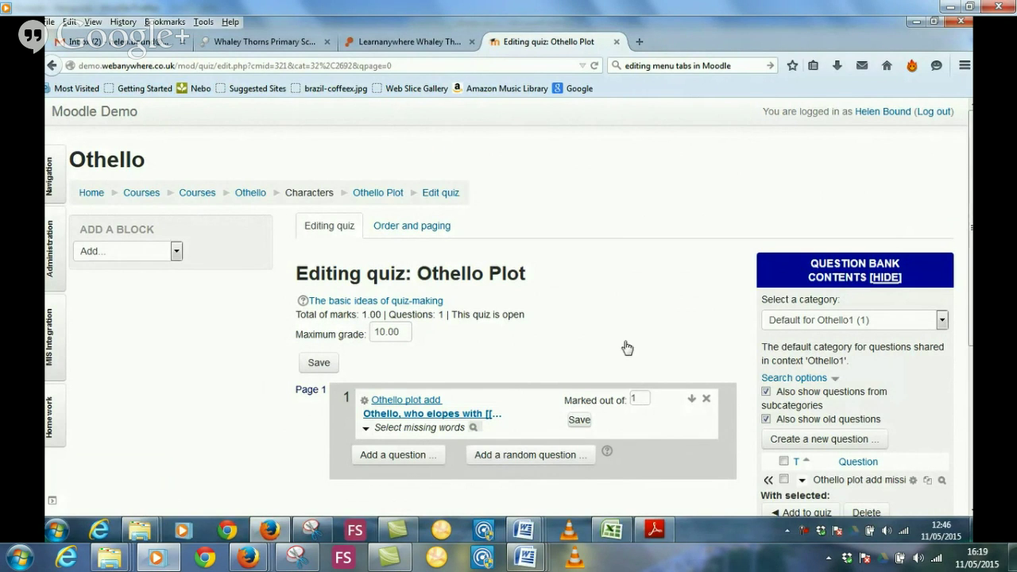
# Preview the 'Othello plot add missing words' question to see its six Choose... gap menus.
pyautogui.click(473, 428)
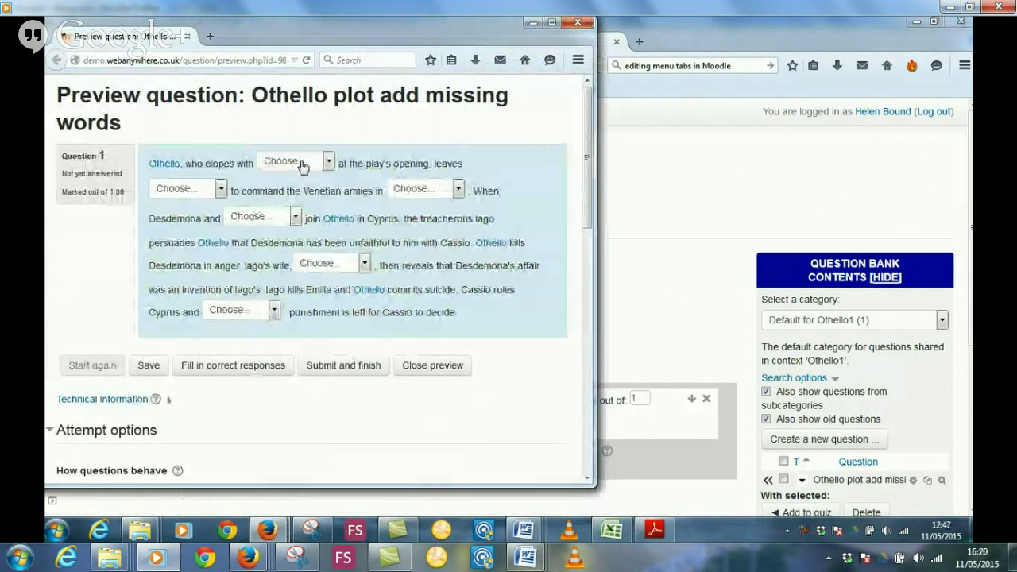
# Try the first gap's Choose... list, minimise the preview, and return to the Othello course page.
pyautogui.click(328, 162)
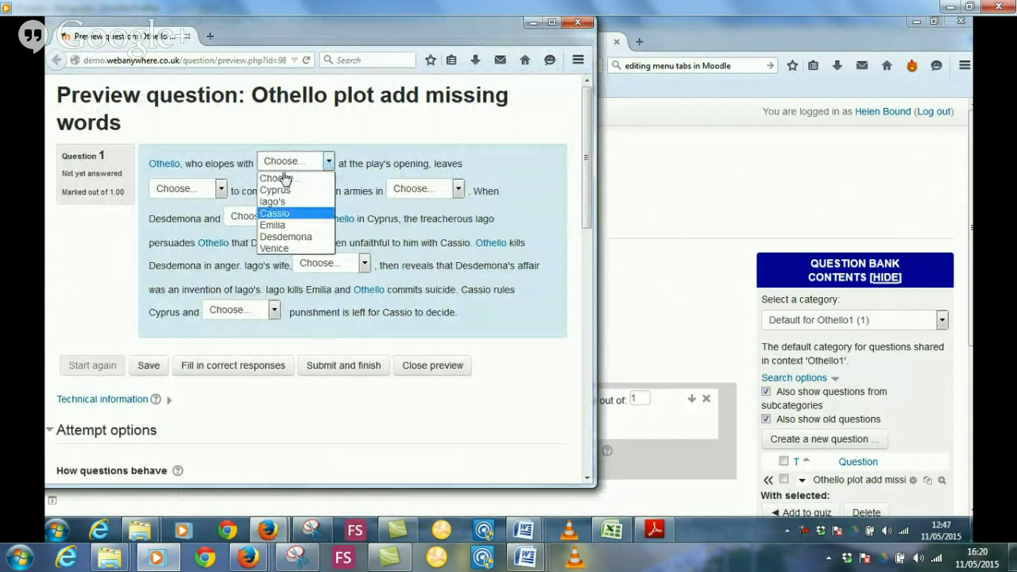
pyautogui.click(486, 126)
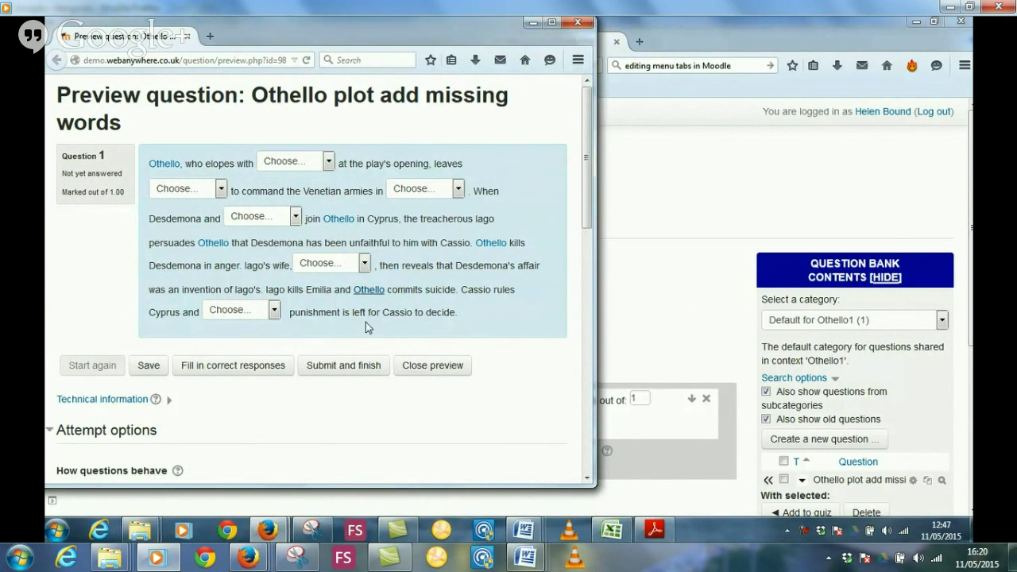
pyautogui.click(532, 23)
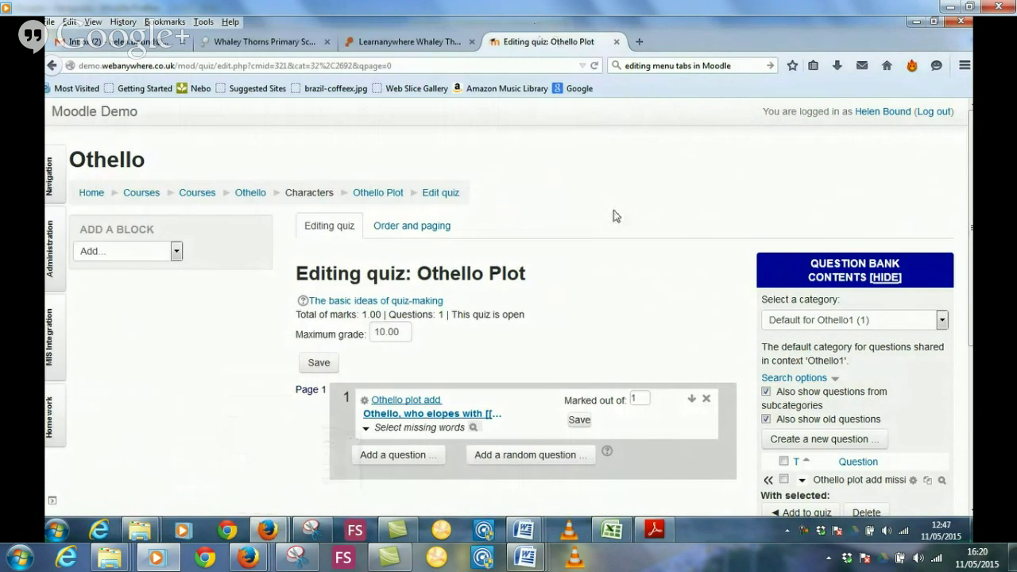
pyautogui.click(251, 193)
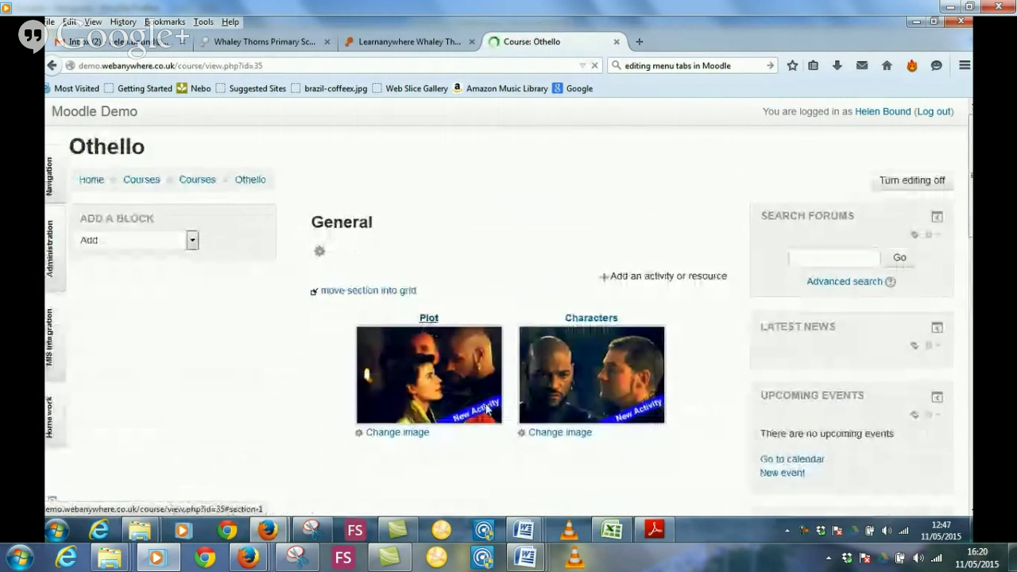
pyautogui.scroll(-5, 588, 370)
pyautogui.scroll(-4, 590, 372)
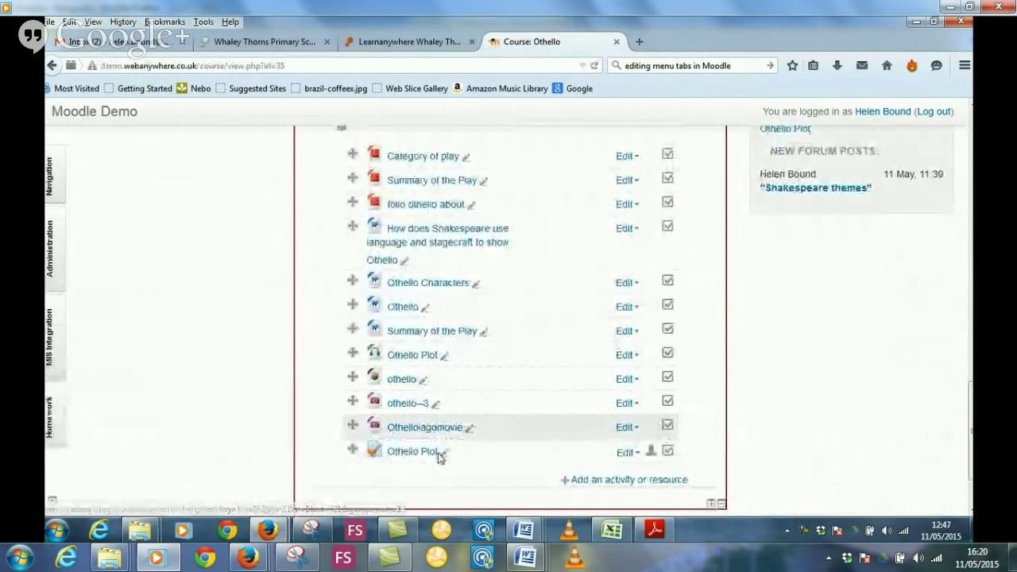
pyautogui.click(406, 454)
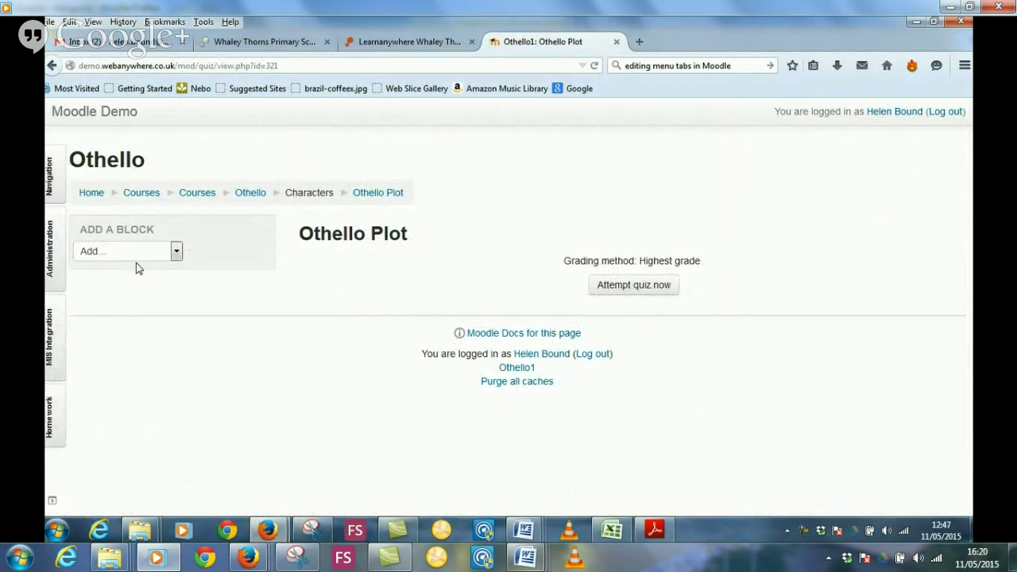
pyautogui.click(54, 258)
pyautogui.click(250, 199)
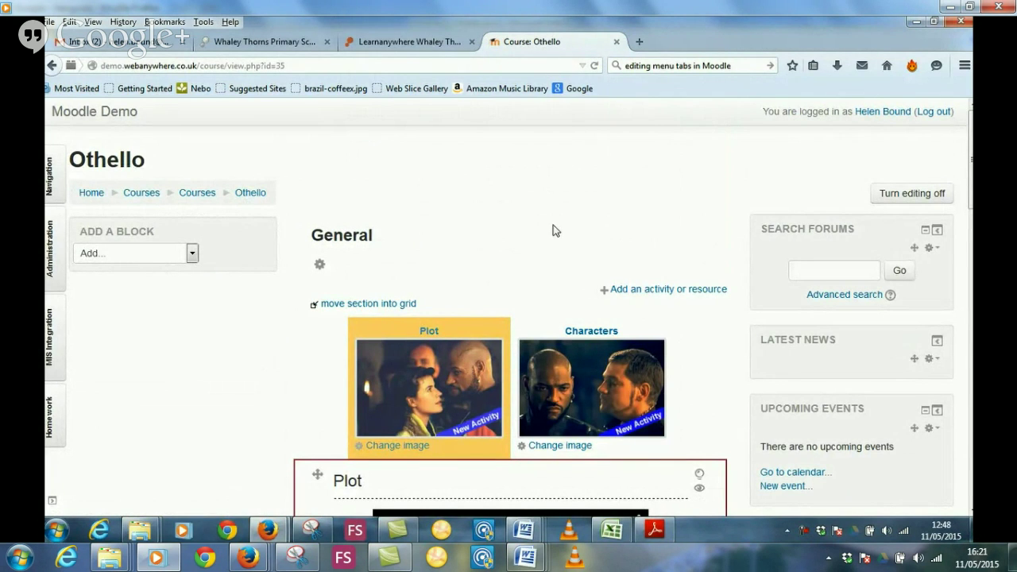
# Add a new Certificate activity to the Characters section.
pyautogui.scroll(-4, 604, 270)
pyautogui.scroll(-6, 667, 342)
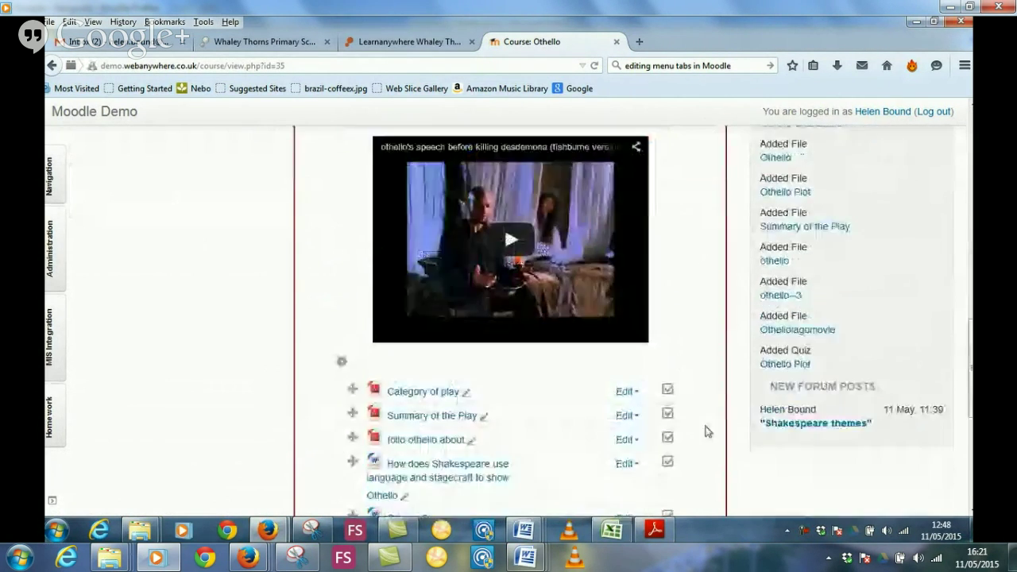
pyautogui.scroll(-5, 707, 431)
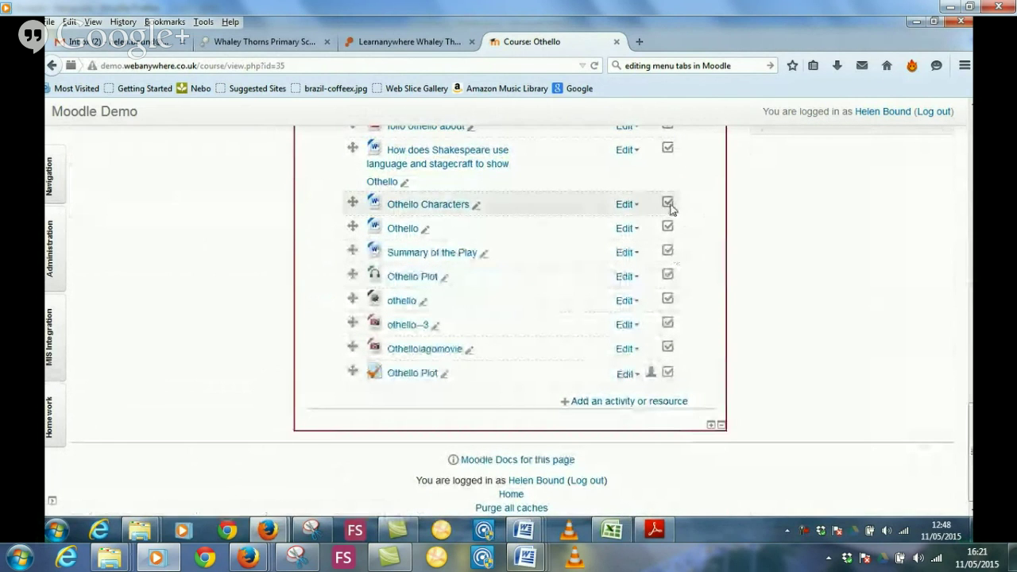
pyautogui.click(610, 403)
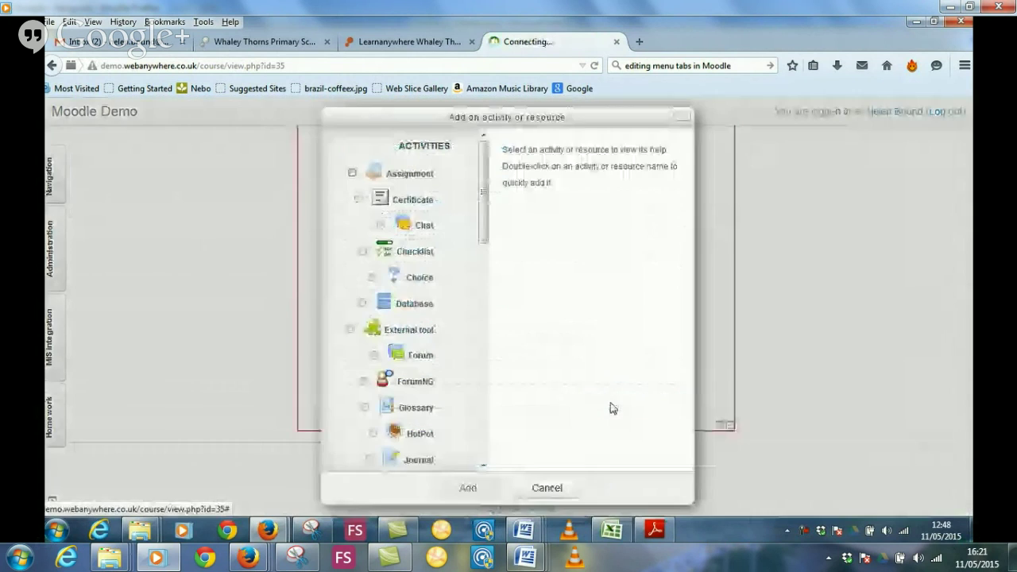
pyautogui.click(359, 200)
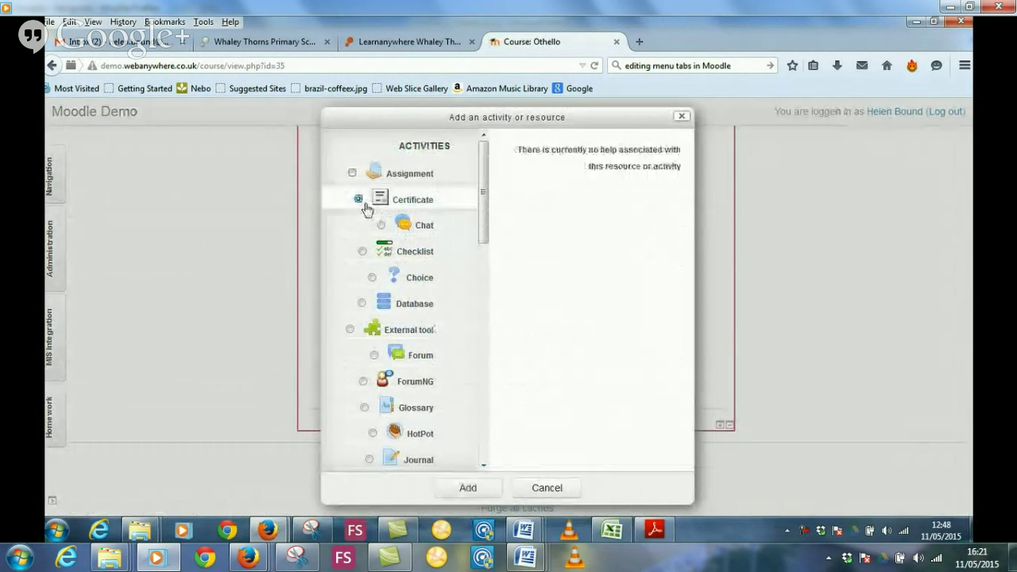
pyautogui.click(466, 488)
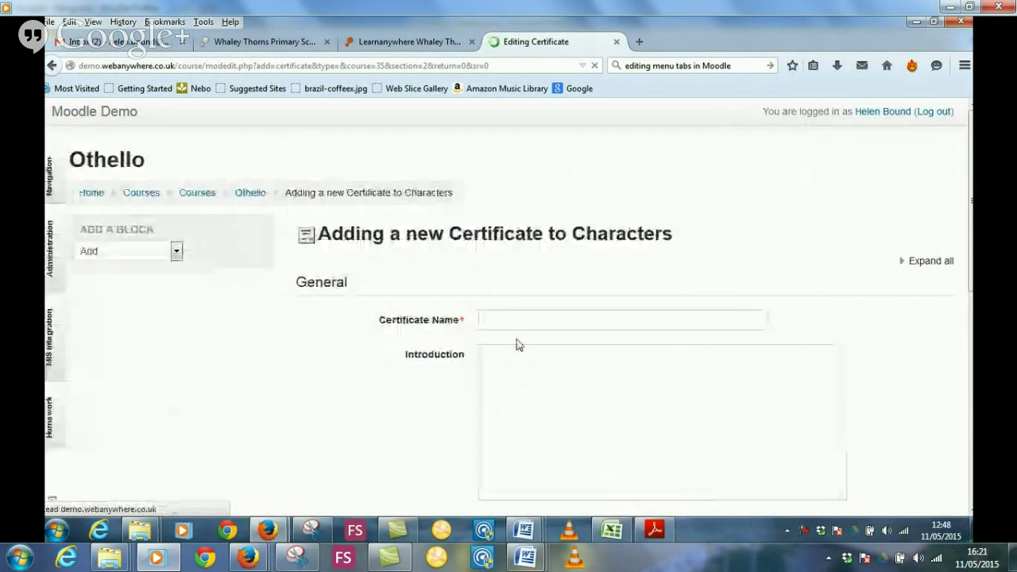
# Start naming the certificate 'Comp' and expand Issue Options.
pyautogui.click(492, 320)
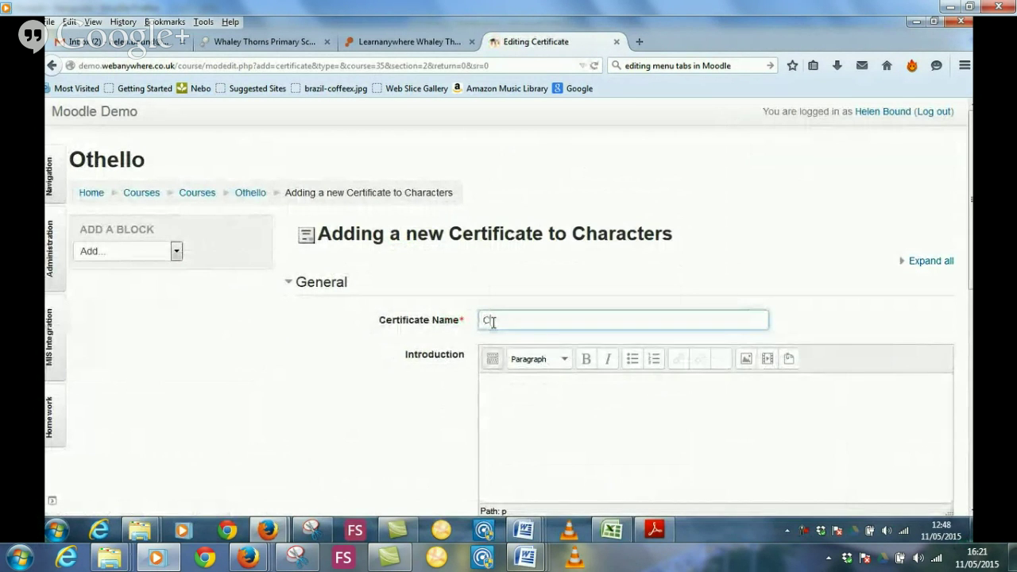
pyautogui.write('Completion certificate')
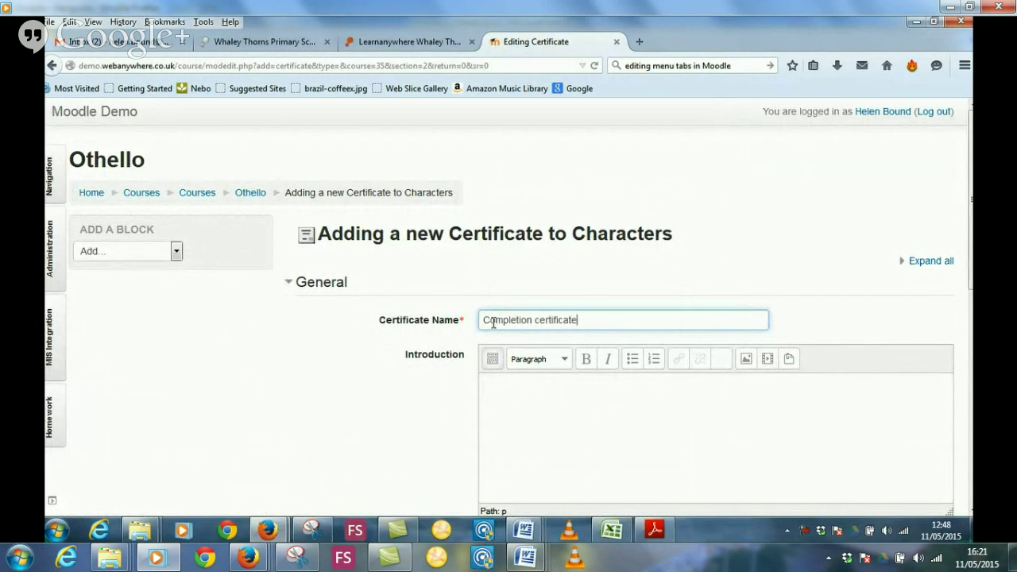
pyautogui.scroll(-5, 566, 389)
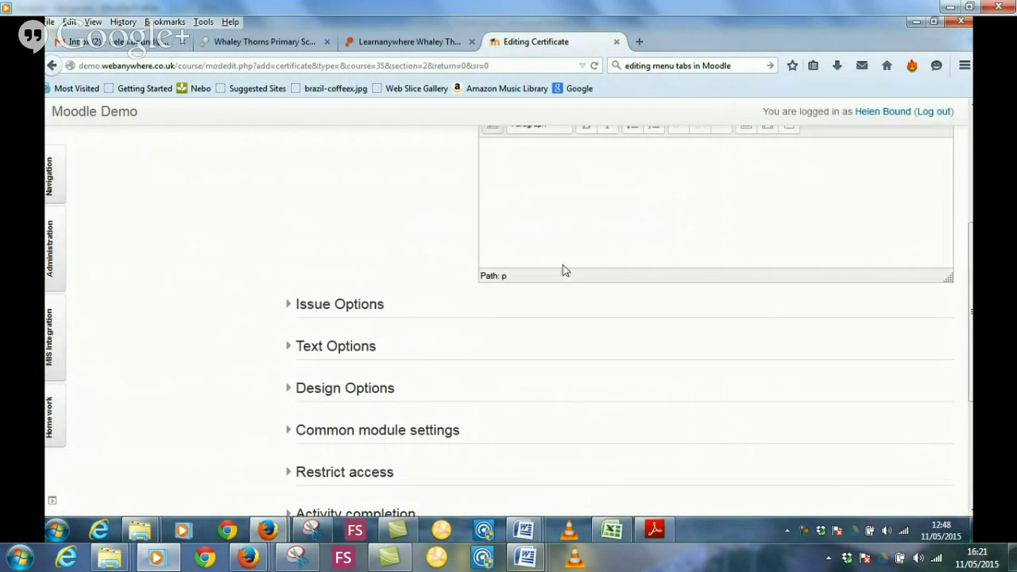
pyautogui.click(359, 308)
# Set Save Certificates to Yes under Text Options and expand Design Options.
pyautogui.scroll(-2, 351, 354)
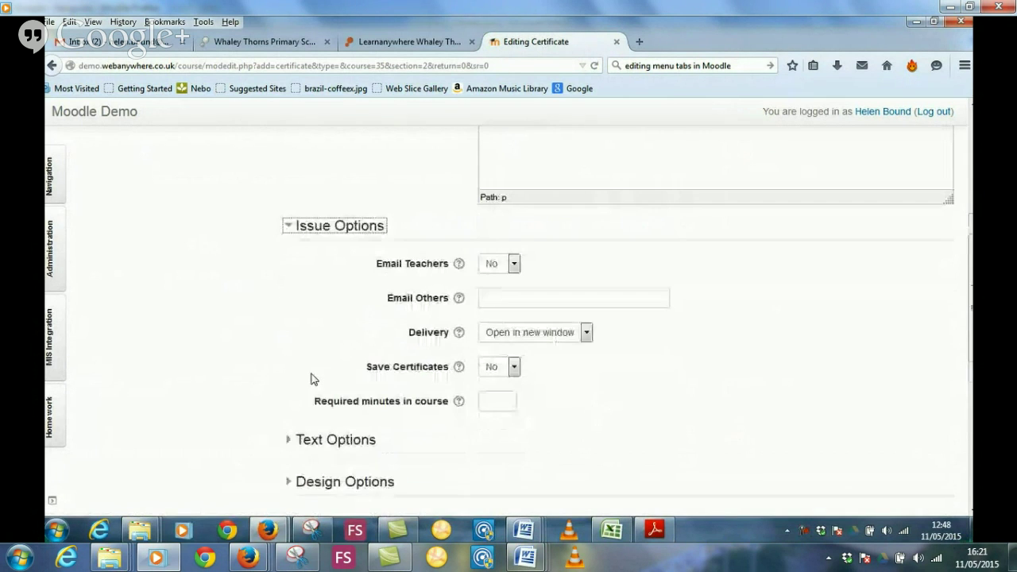
pyautogui.scroll(-5, 349, 358)
pyautogui.click(363, 204)
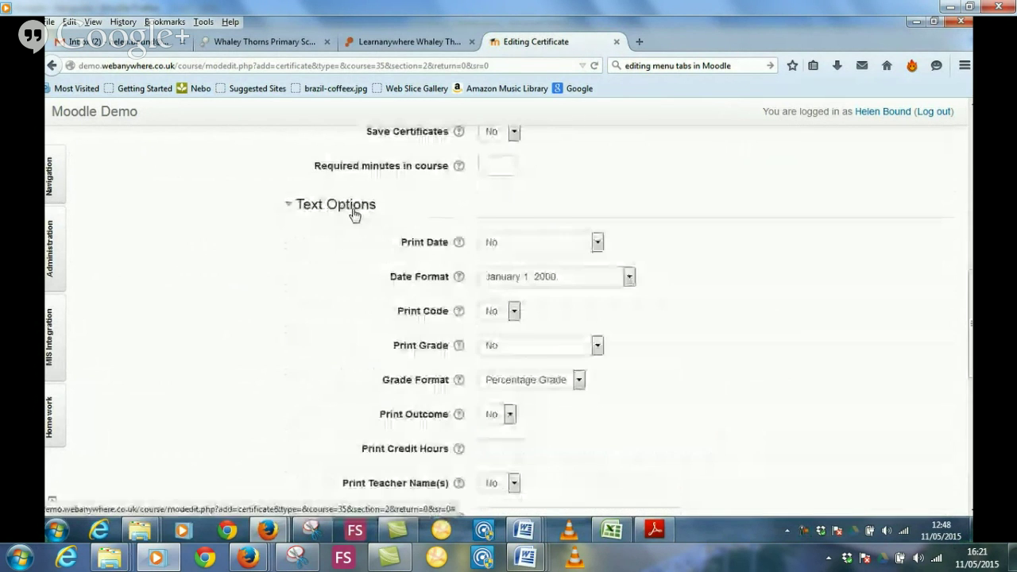
pyautogui.click(514, 132)
pyautogui.click(491, 158)
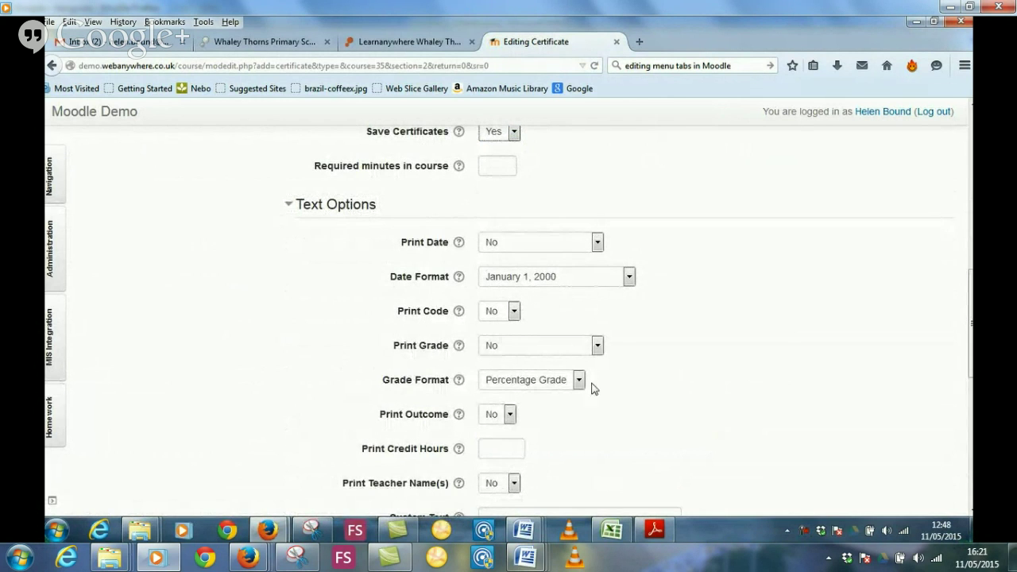
pyautogui.scroll(-3, 627, 389)
pyautogui.scroll(-3, 405, 351)
pyautogui.click(346, 297)
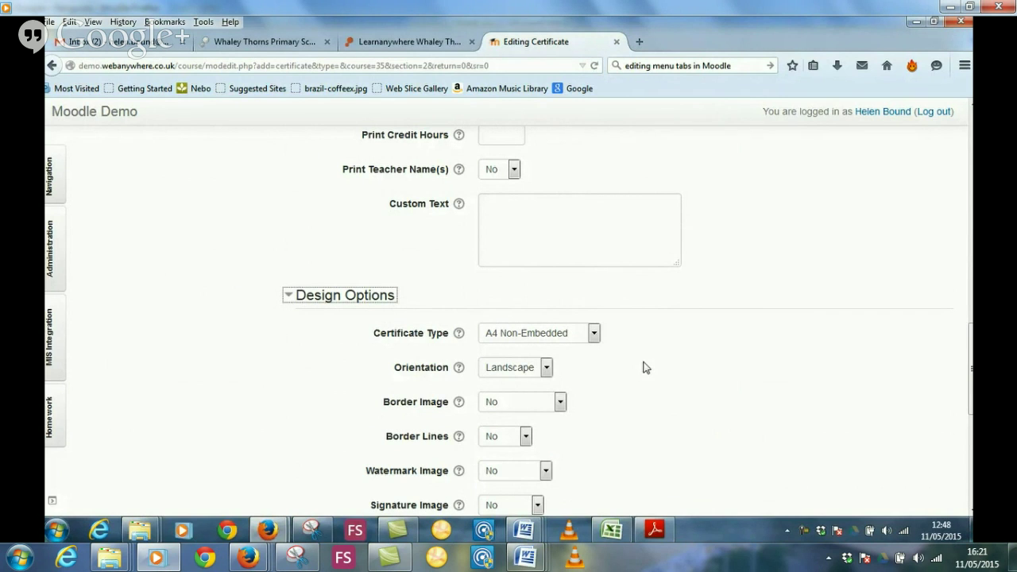
# Set border image Fancy1-green, border lines Green, and watermark Fleursdelis.
pyautogui.scroll(-3, 644, 368)
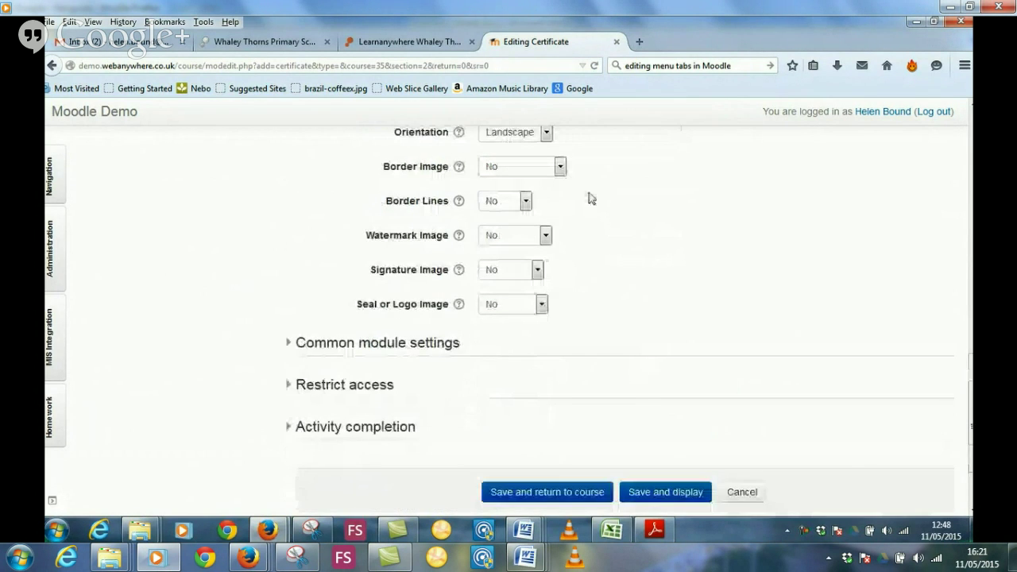
pyautogui.scroll(2, 604, 211)
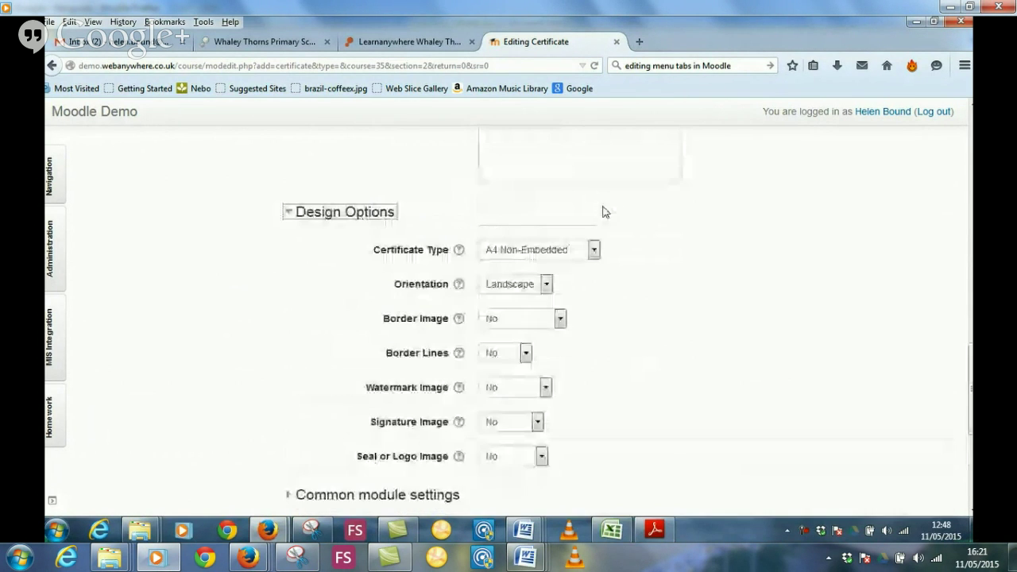
pyautogui.click(560, 323)
pyautogui.click(546, 388)
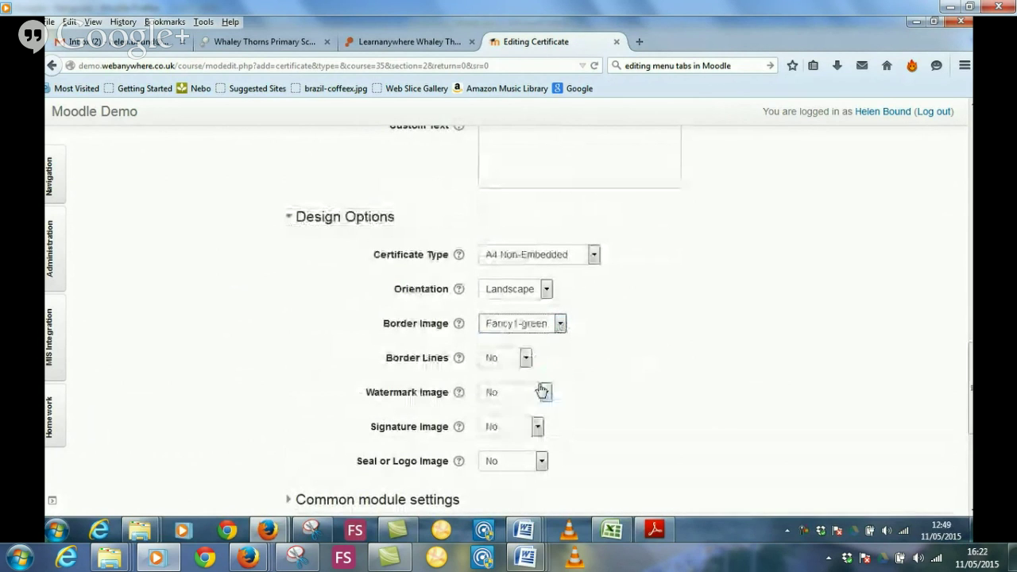
pyautogui.click(525, 357)
pyautogui.click(515, 421)
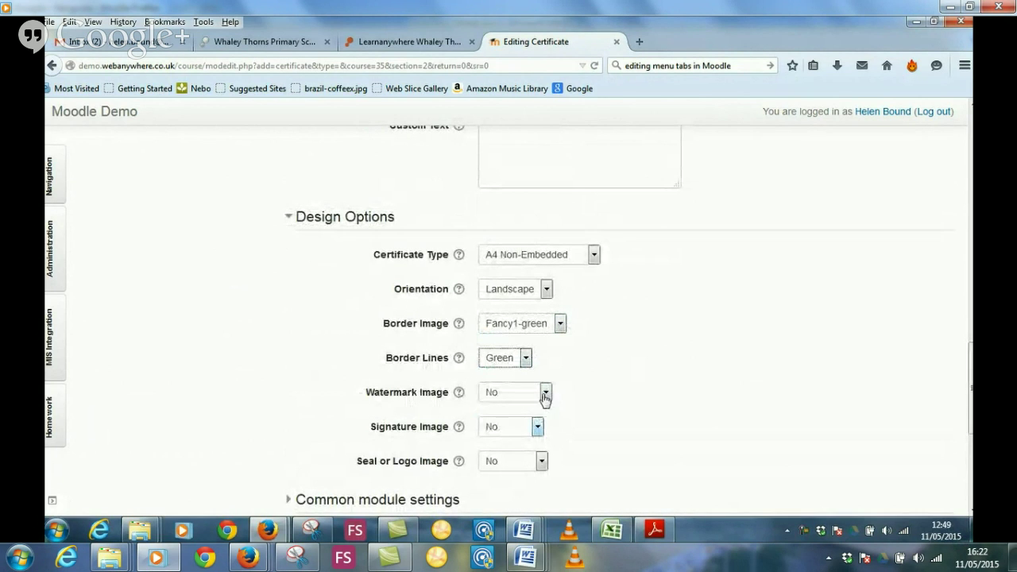
pyautogui.click(545, 394)
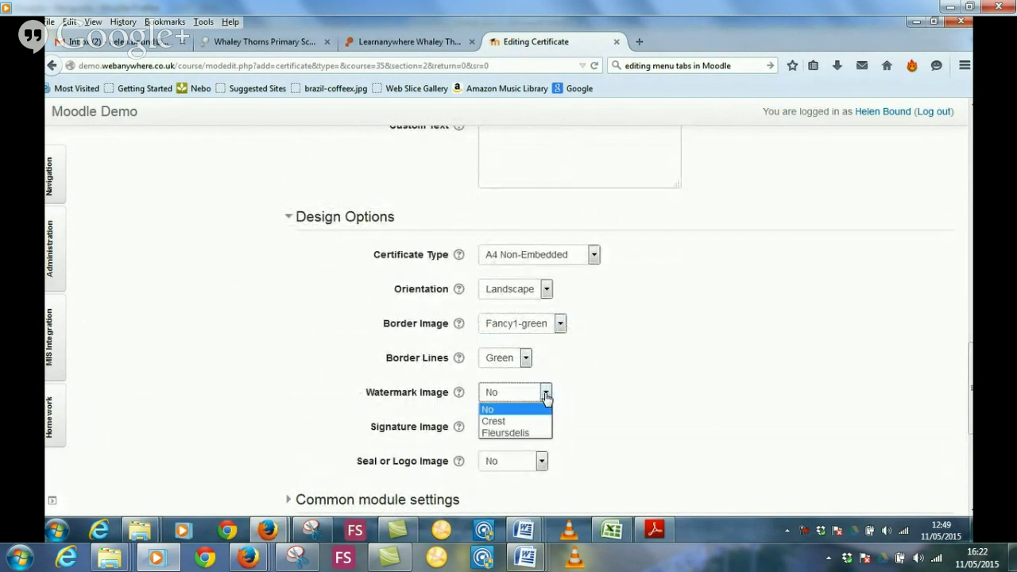
pyautogui.click(498, 434)
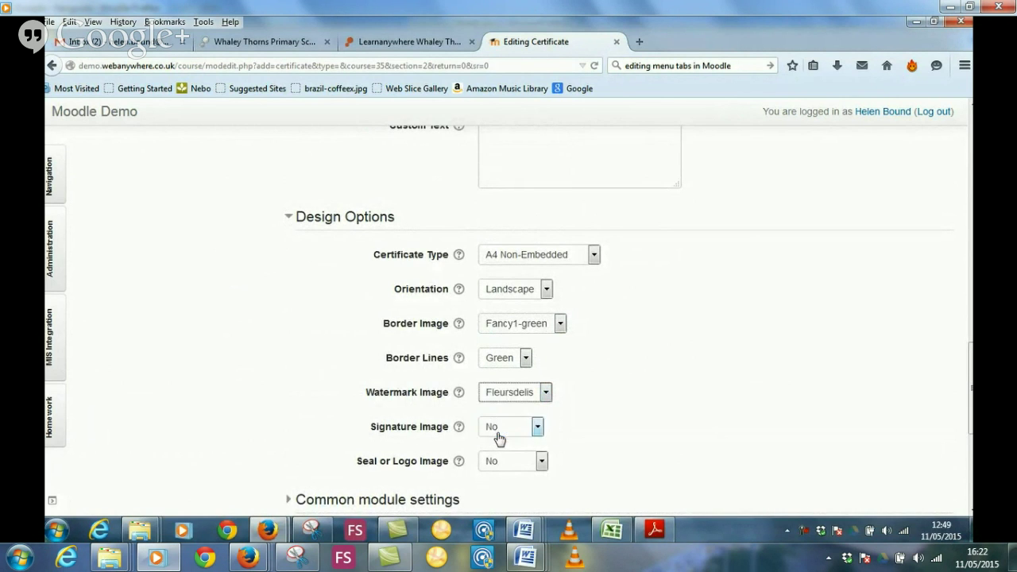
# Keep signature as No, choose the Quality seal, then save and return to the course.
pyautogui.click(526, 433)
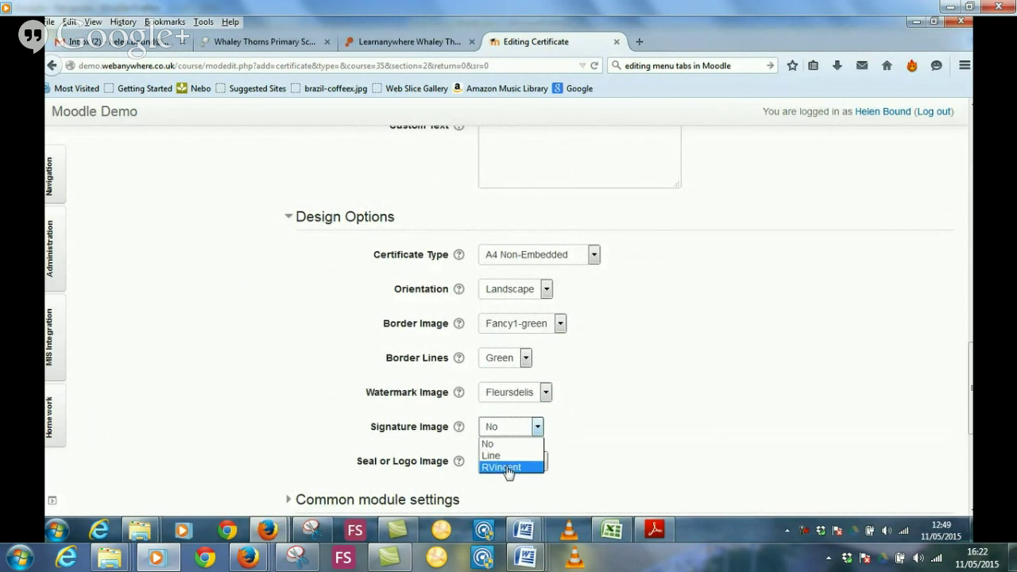
pyautogui.click(611, 432)
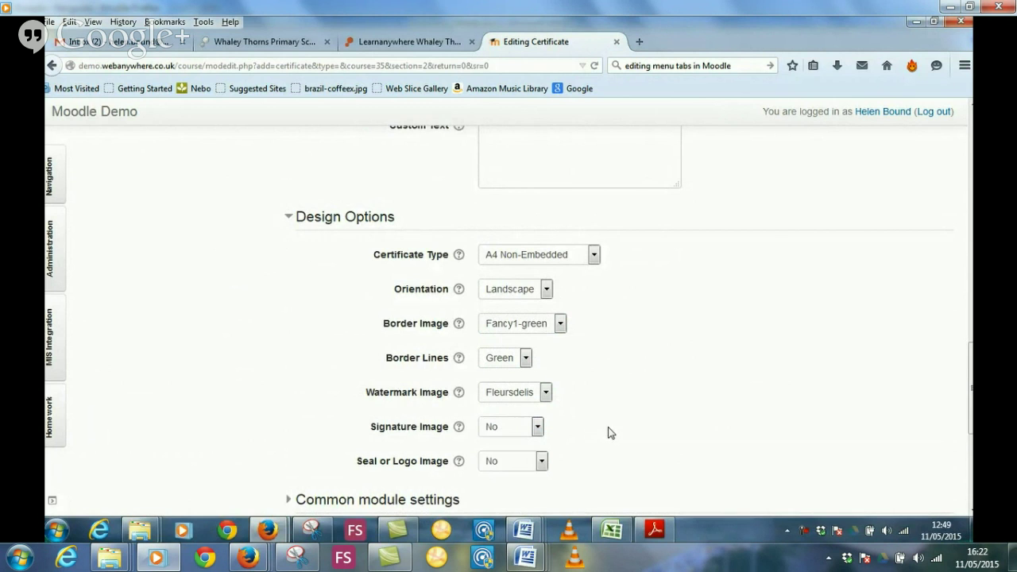
pyautogui.click(534, 468)
pyautogui.click(509, 514)
pyautogui.scroll(-1, 565, 414)
pyautogui.click(542, 384)
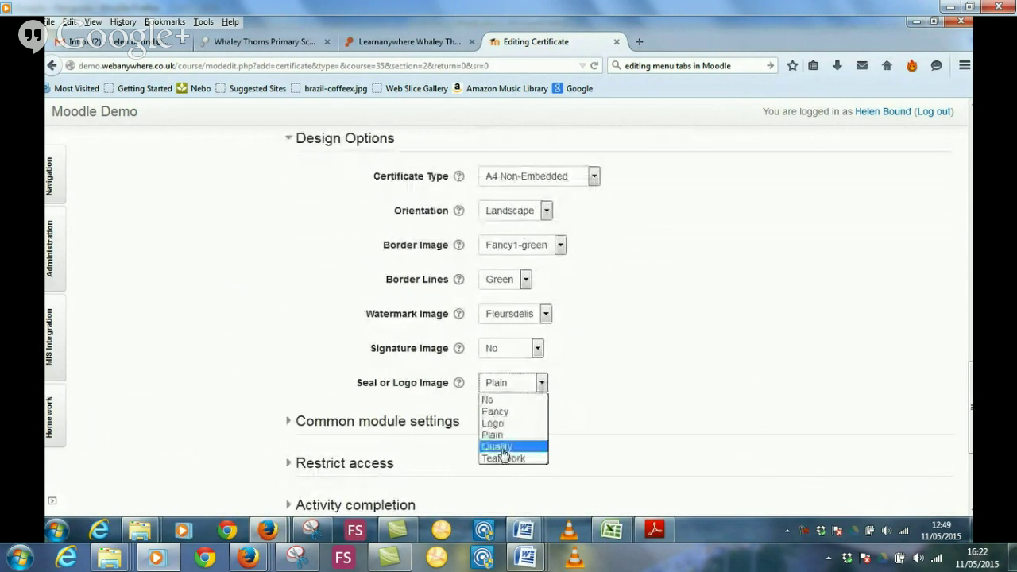
pyautogui.click(501, 445)
pyautogui.scroll(-3, 620, 389)
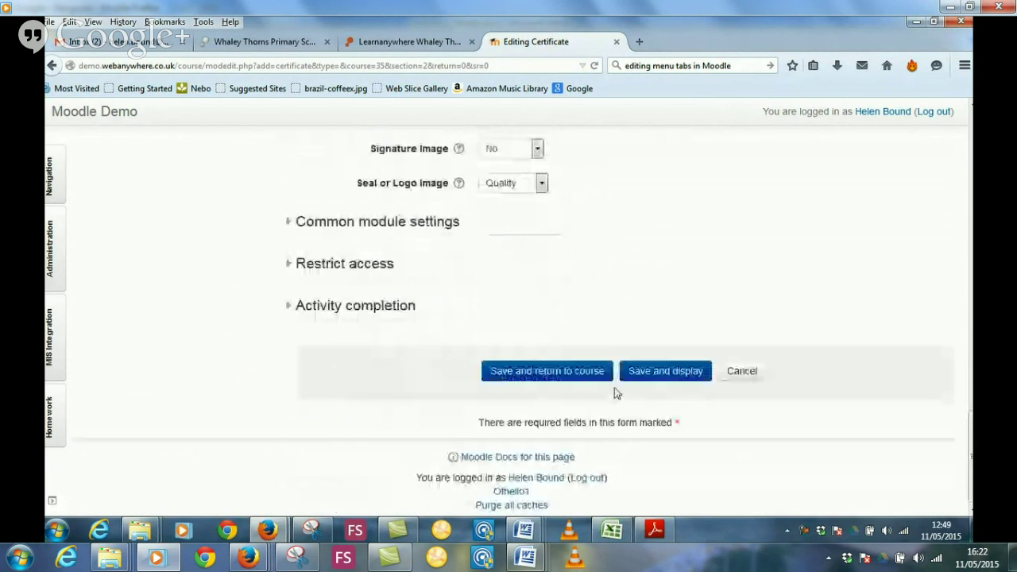
pyautogui.click(526, 369)
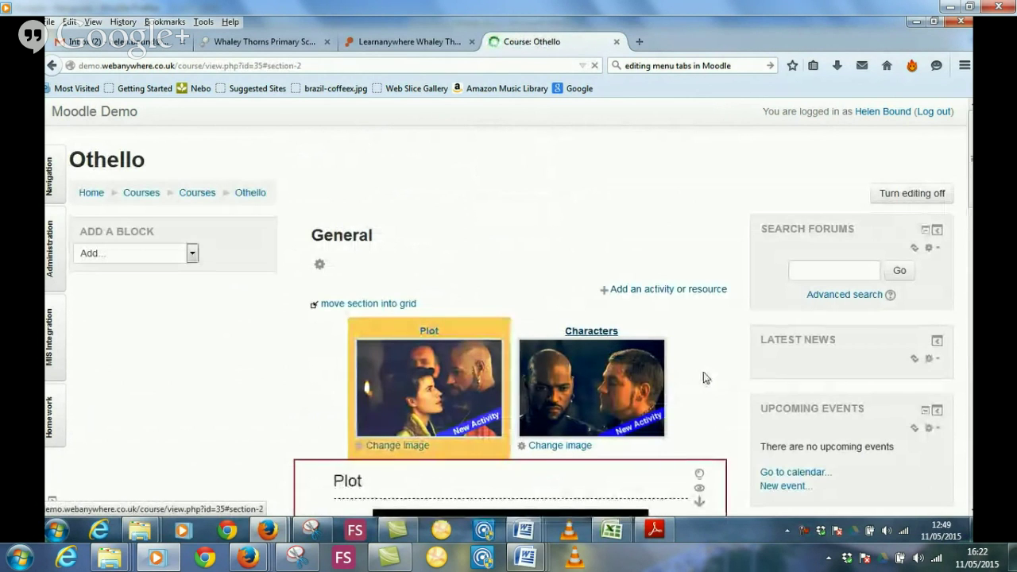
# Scroll down the Othello course page to the Completion certificate activity.
pyautogui.scroll(-3, 713, 380)
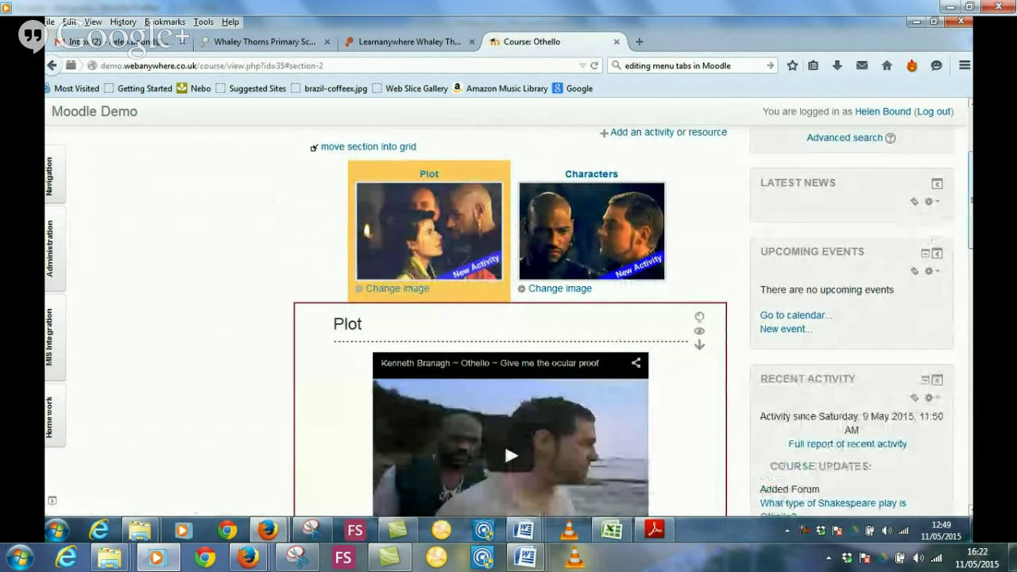
pyautogui.scroll(-10, 442, 378)
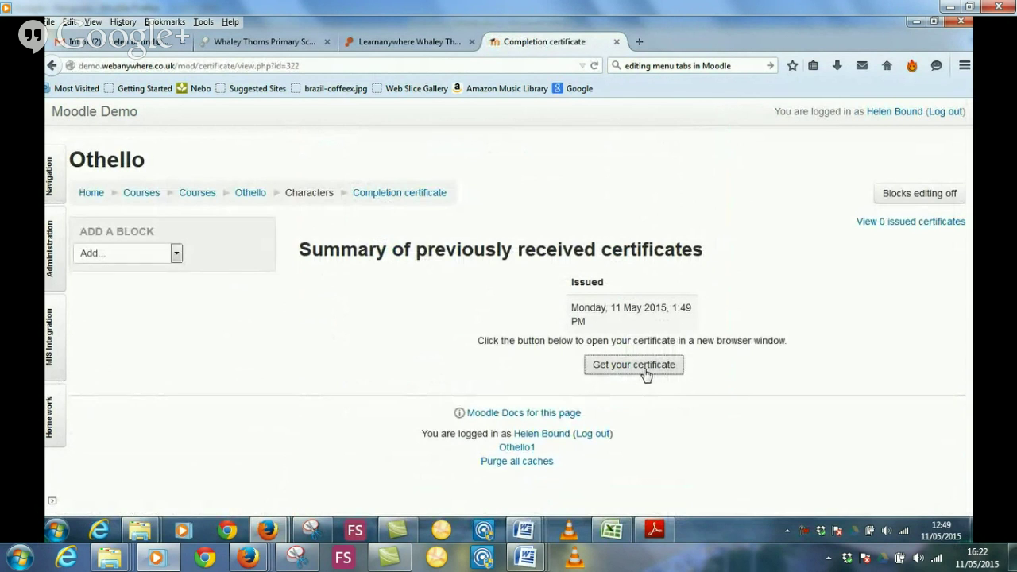
# Generate Othello1_Completion certificate.pdf, review it in Adobe Reader, then switch away.
pyautogui.click(633, 365)
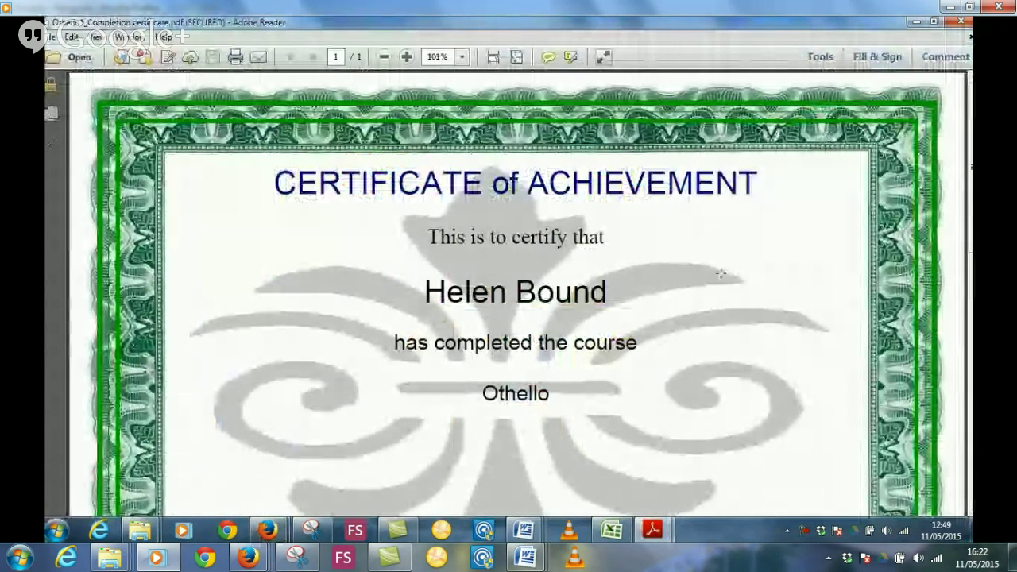
pyautogui.scroll(-1, 715, 302)
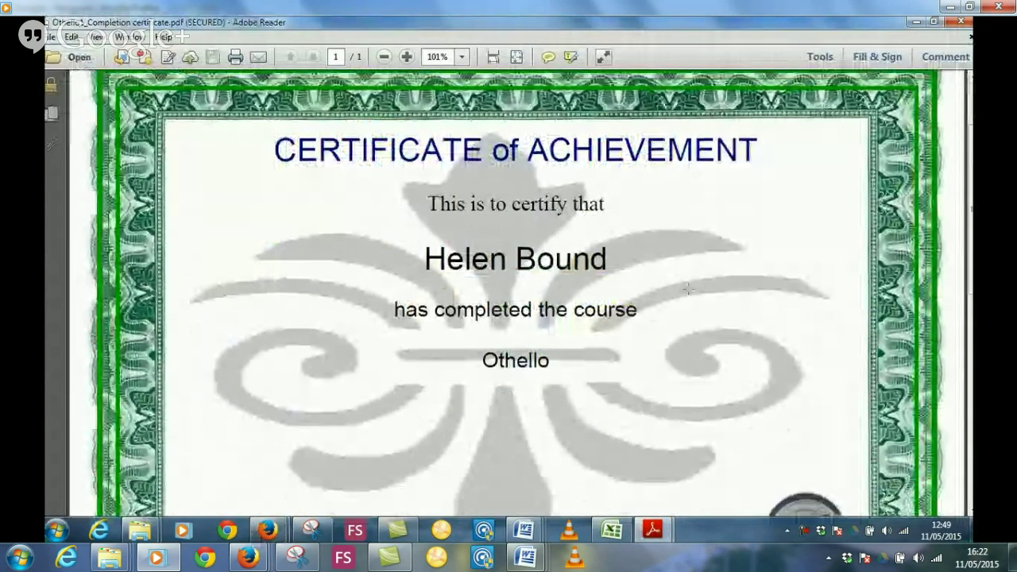
pyautogui.scroll(-1, 724, 374)
pyautogui.scroll(-1, 726, 382)
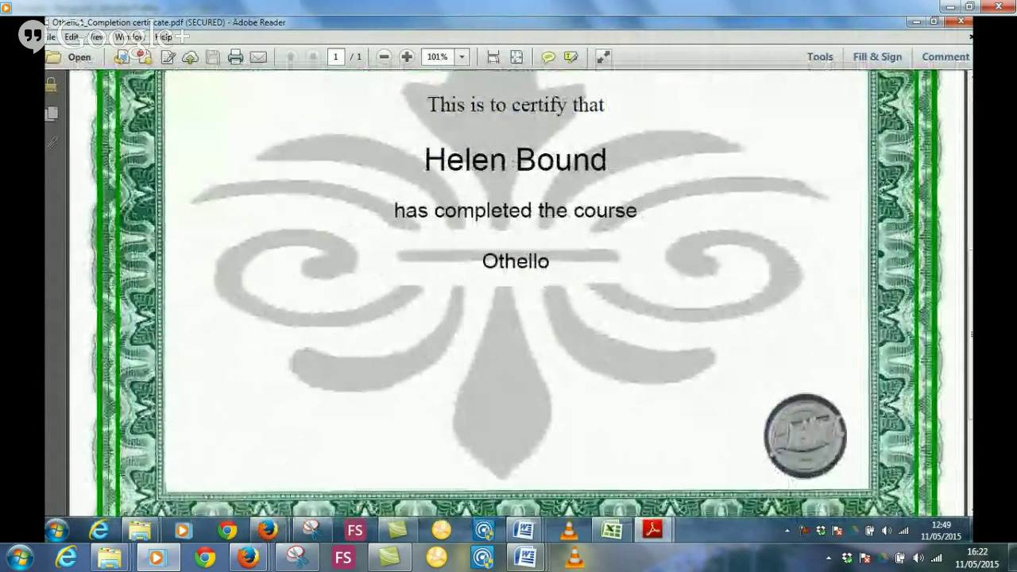
pyautogui.scroll(3, 701, 409)
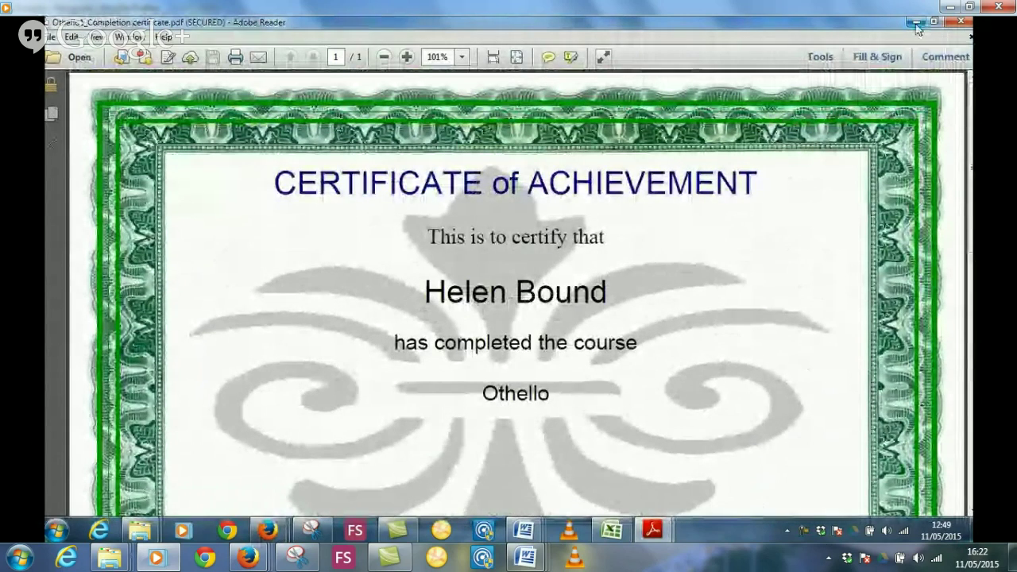
pyautogui.hotkey('ctrl', 'Tab')
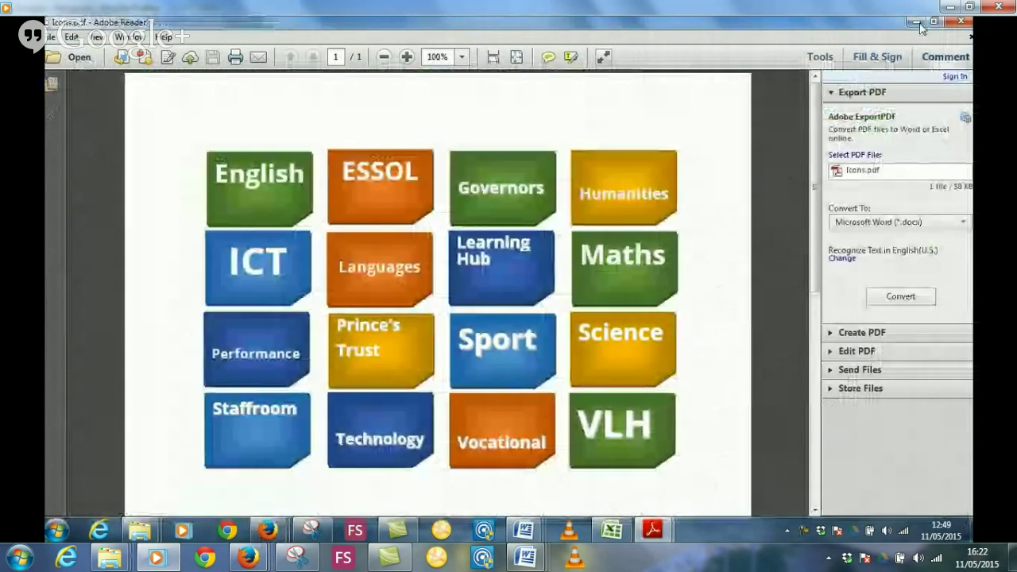
# Back in Moodle, return to the Othello course page and turn editing off.
pyautogui.moveTo(271, 531)
pyautogui.click(182, 479)
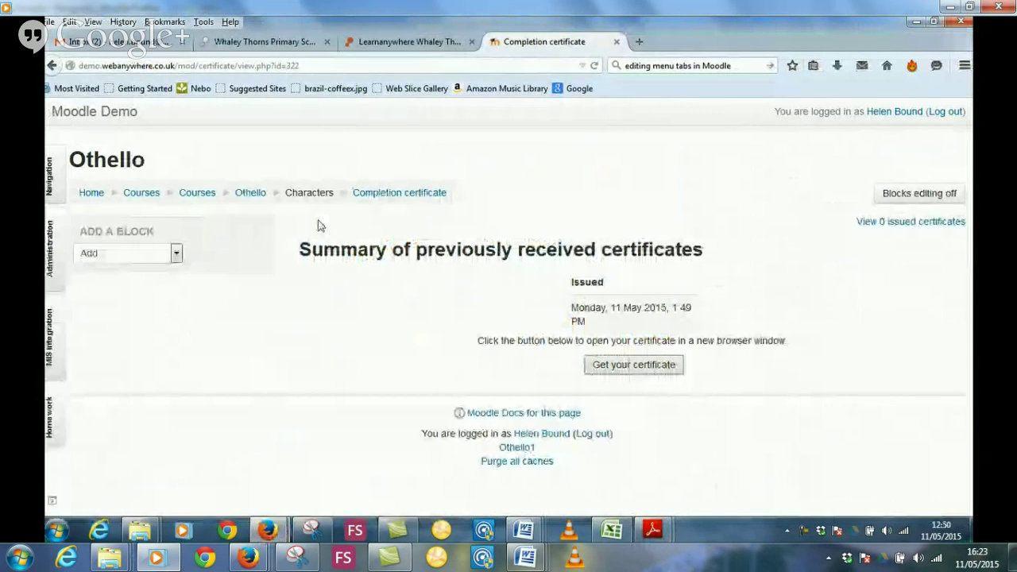
pyautogui.click(247, 196)
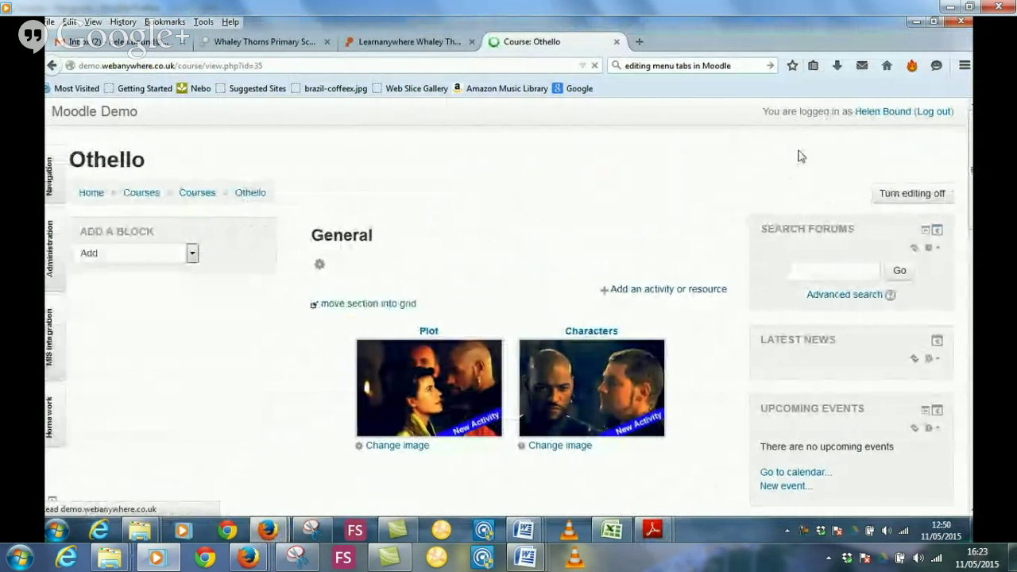
pyautogui.click(890, 194)
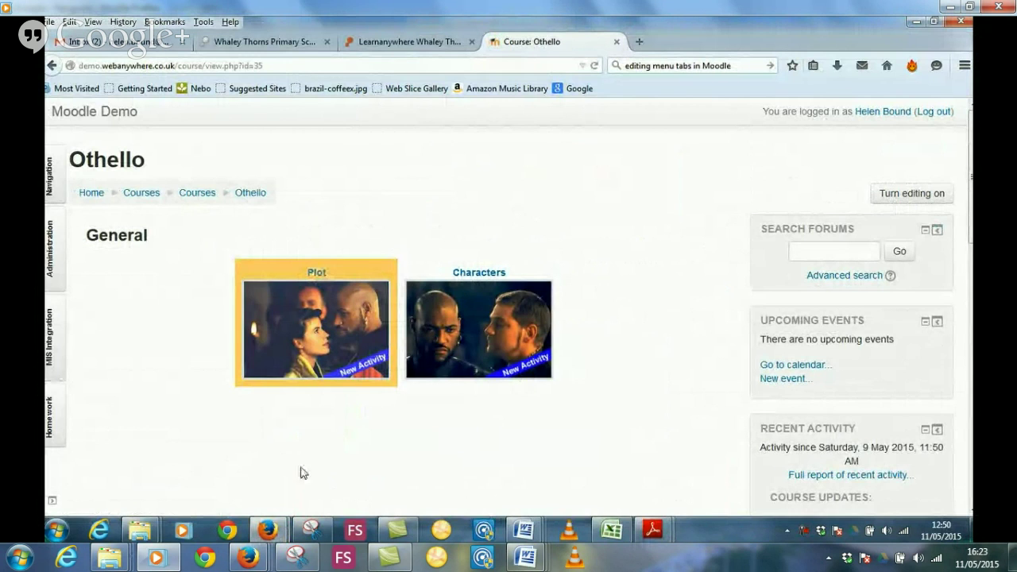
# Open the Plot section lightbox and move on to the Characters section.
pyautogui.click(322, 341)
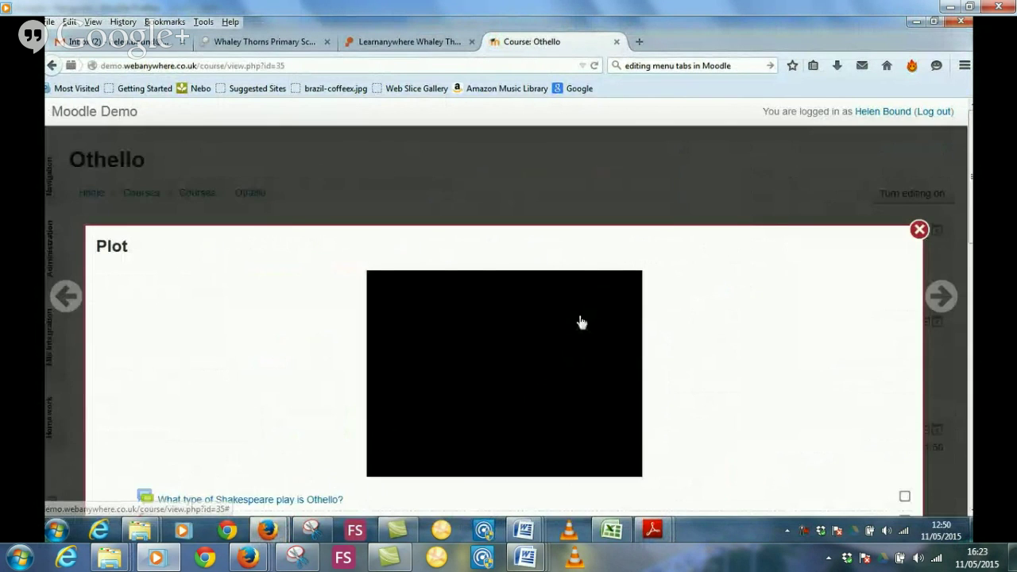
pyautogui.scroll(-4, 723, 347)
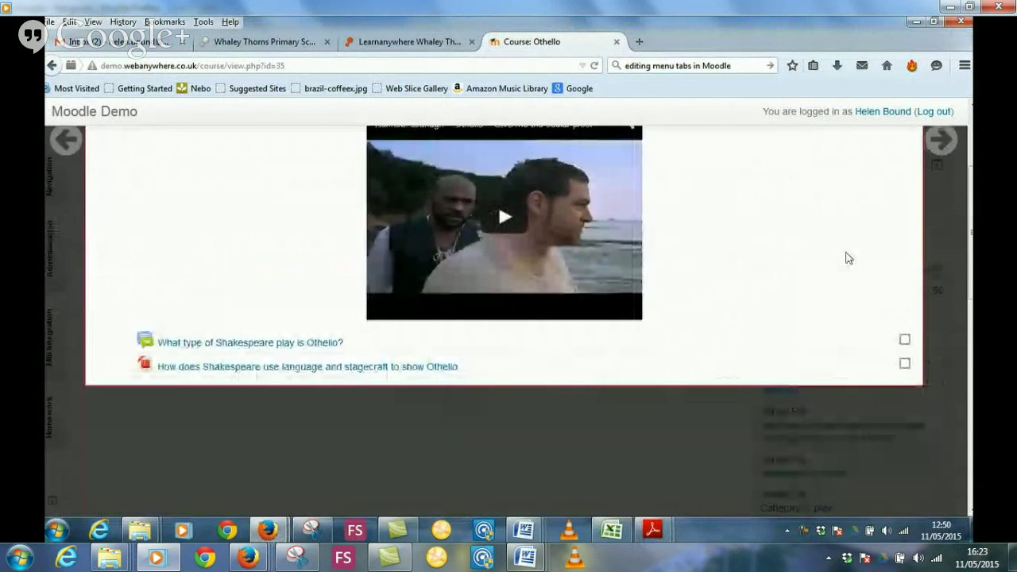
pyautogui.scroll(4, 847, 257)
pyautogui.scroll(-2, 264, 454)
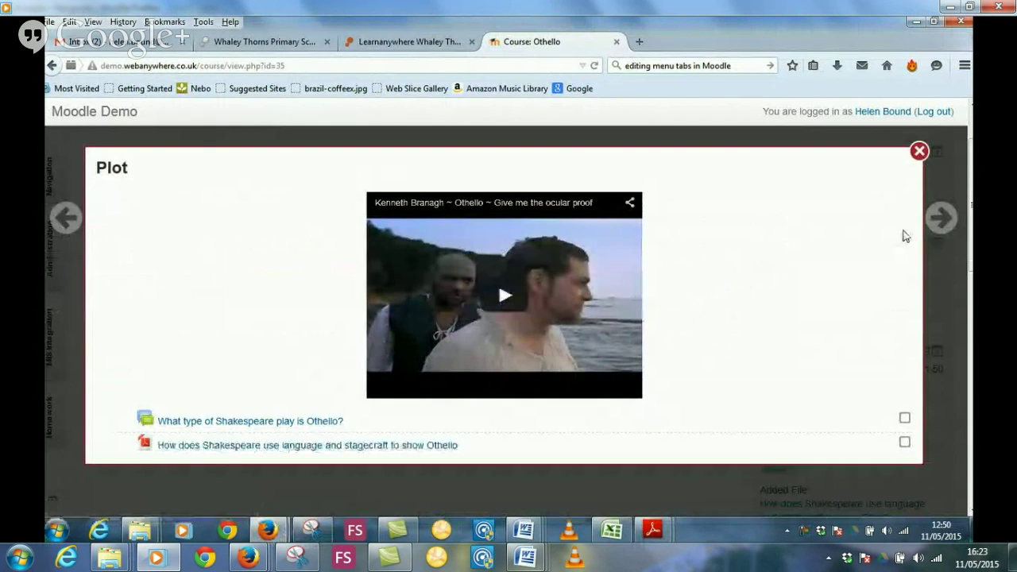
pyautogui.click(940, 220)
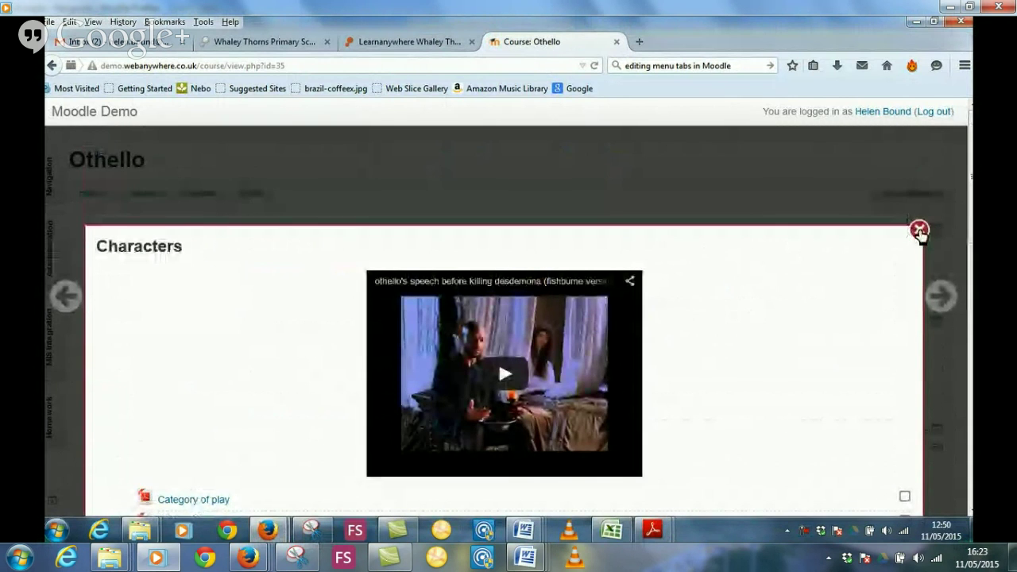
# Close the Characters lightbox and the Media Player end screen.
pyautogui.click(919, 228)
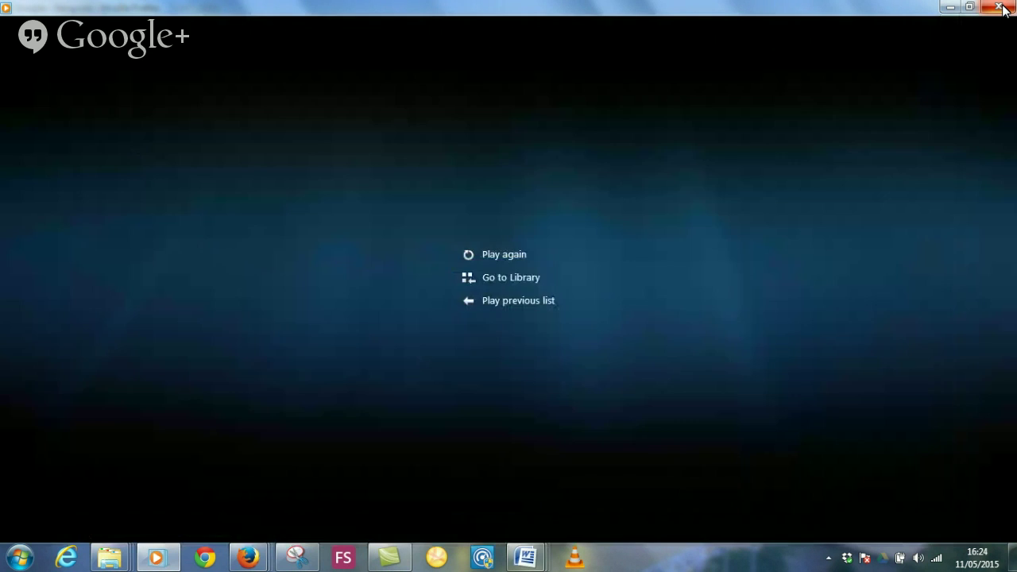
pyautogui.click(1003, 8)
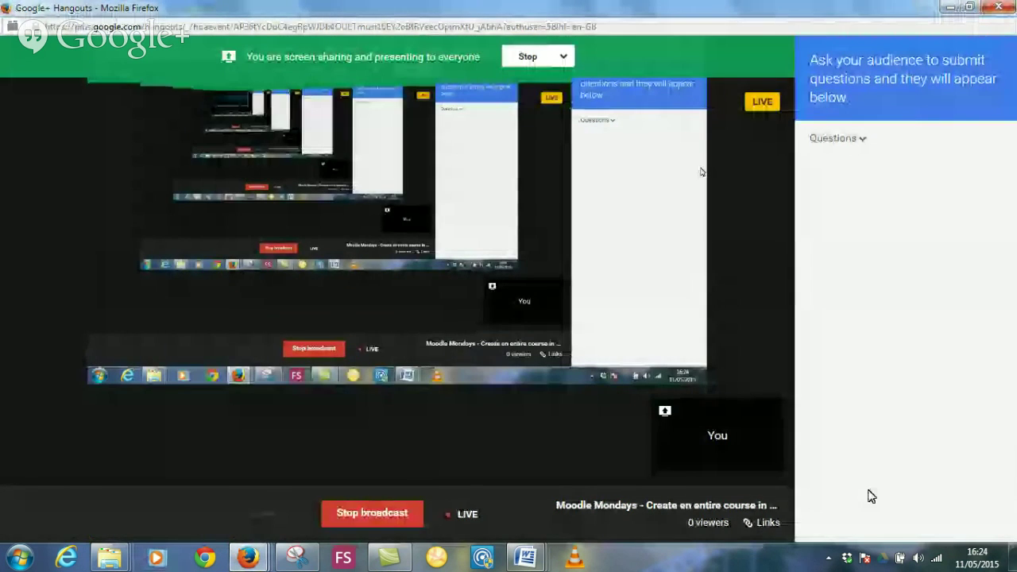